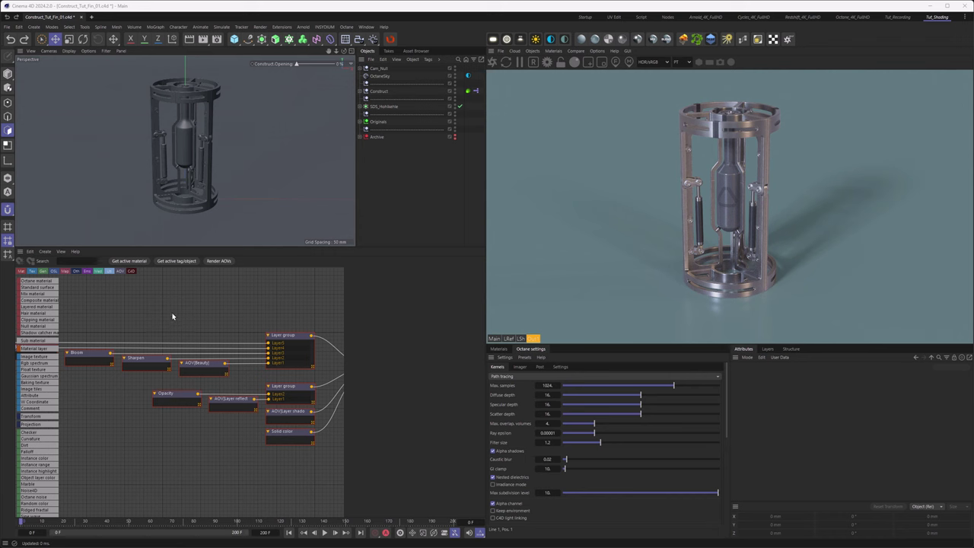
Compare the plain and composited renders, then shift the Solid color background hue to purple (251°).
left_click(494, 338)
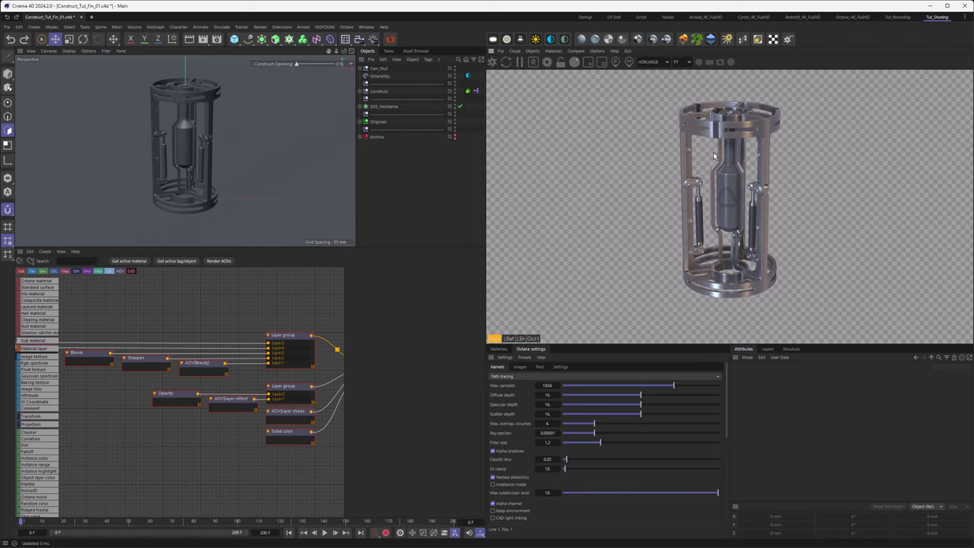
left_click(534, 339)
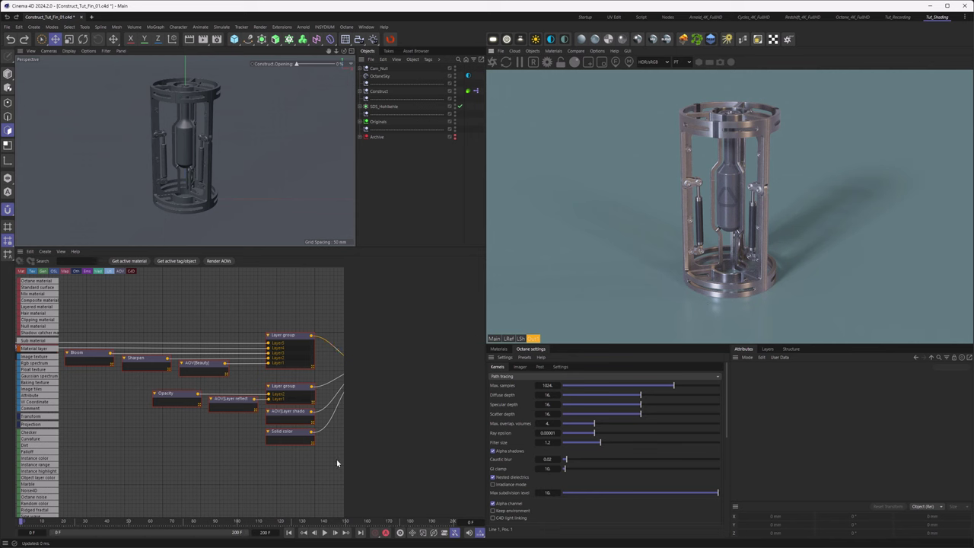
left_click(284, 440)
left_click(387, 297)
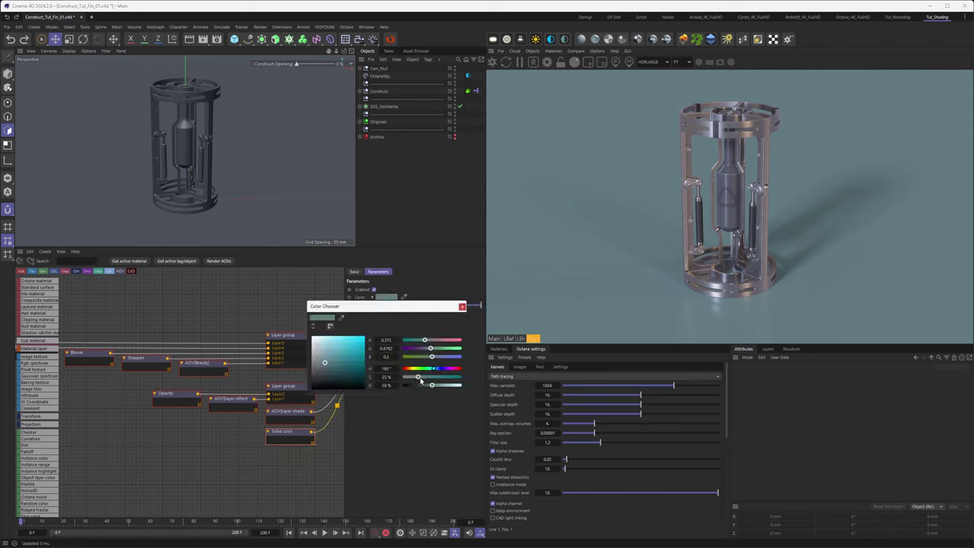
left_click_drag(434, 369, 443, 369)
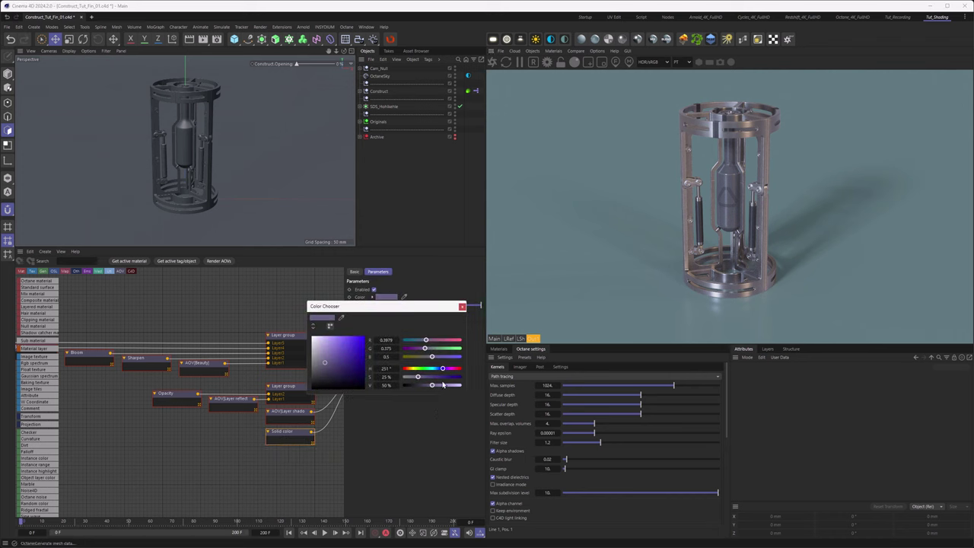
left_click(462, 306)
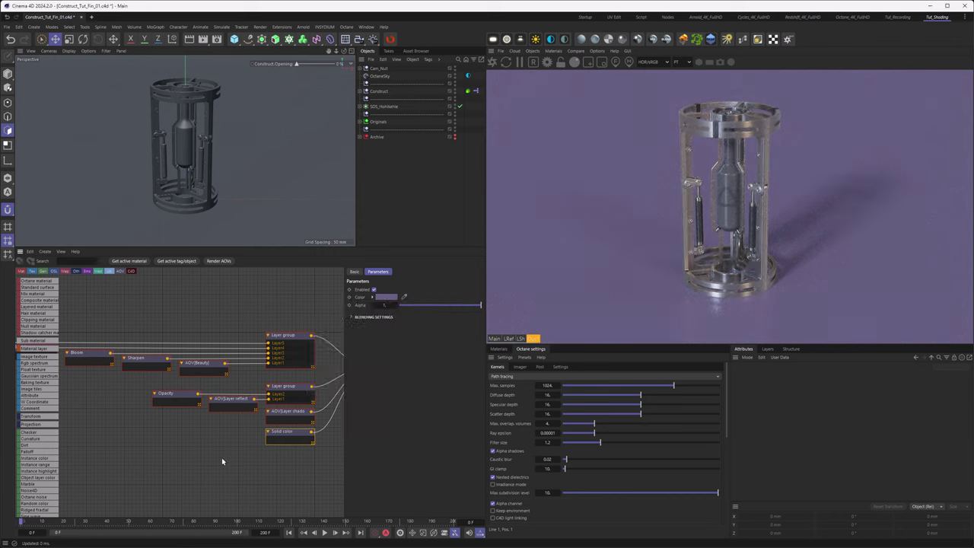
Set the reflection layer's Opacity node to 0.5.
left_click(231, 398)
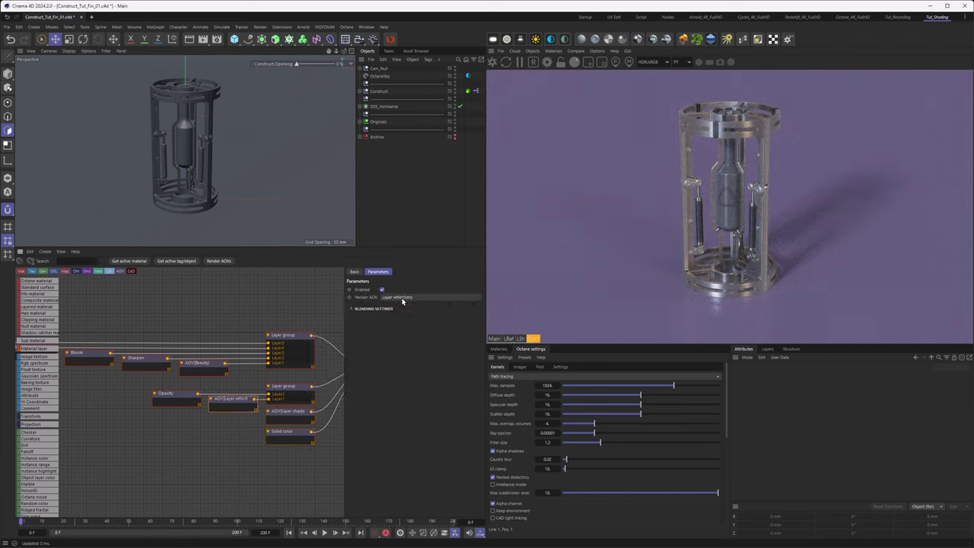
left_click(164, 396)
left_click_drag(453, 305, 487, 306)
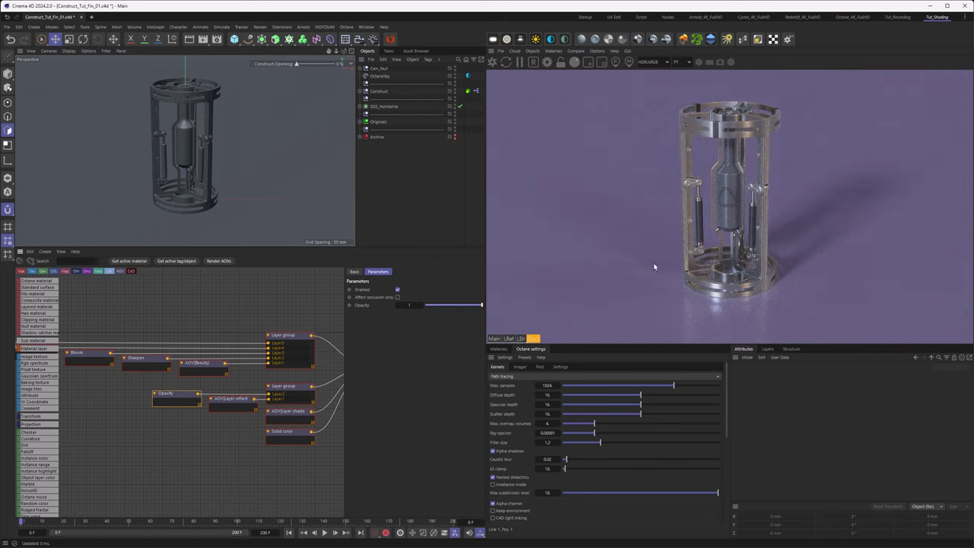
left_click_drag(480, 306, 446, 305)
type("0.5")
key("Return")
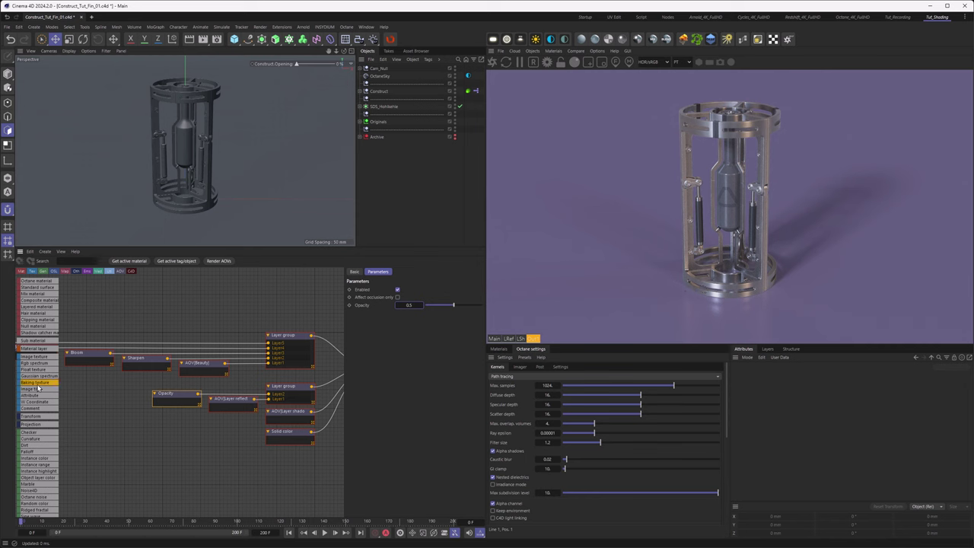
Scroll through the AOV node list and pan the node canvas.
scroll(38, 388, "down", 10)
scroll(37, 385, "down", 10)
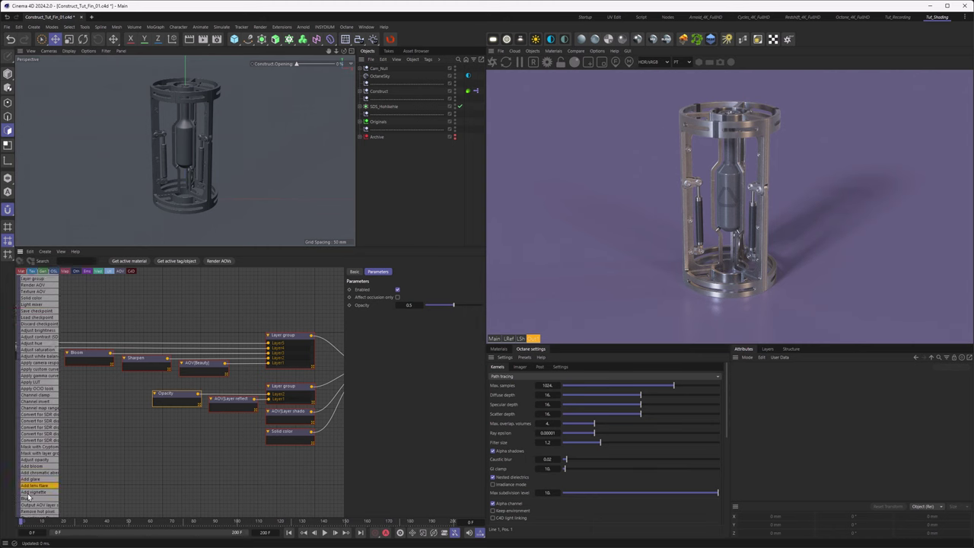
scroll(36, 304, "up", 2)
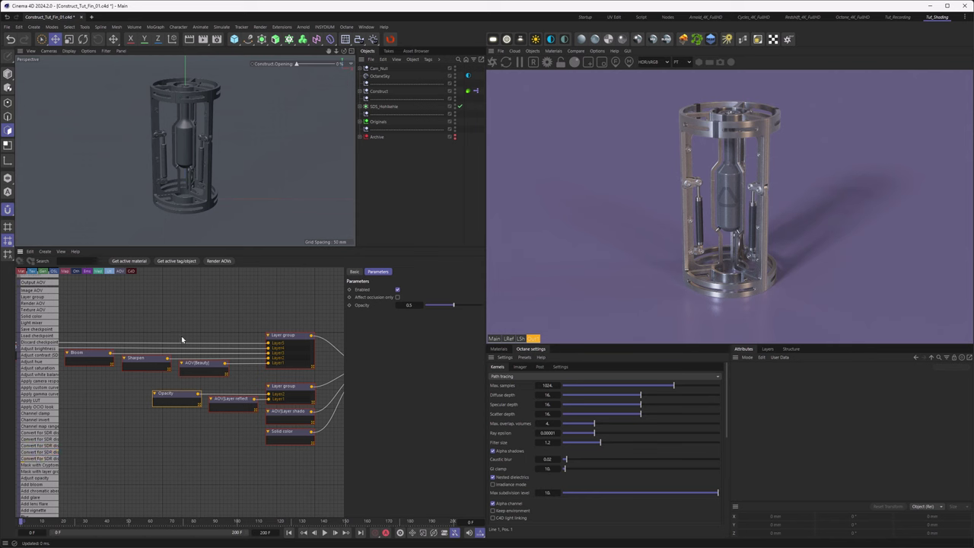
scroll(145, 434, "left", 4)
scroll(221, 439, "down", 1)
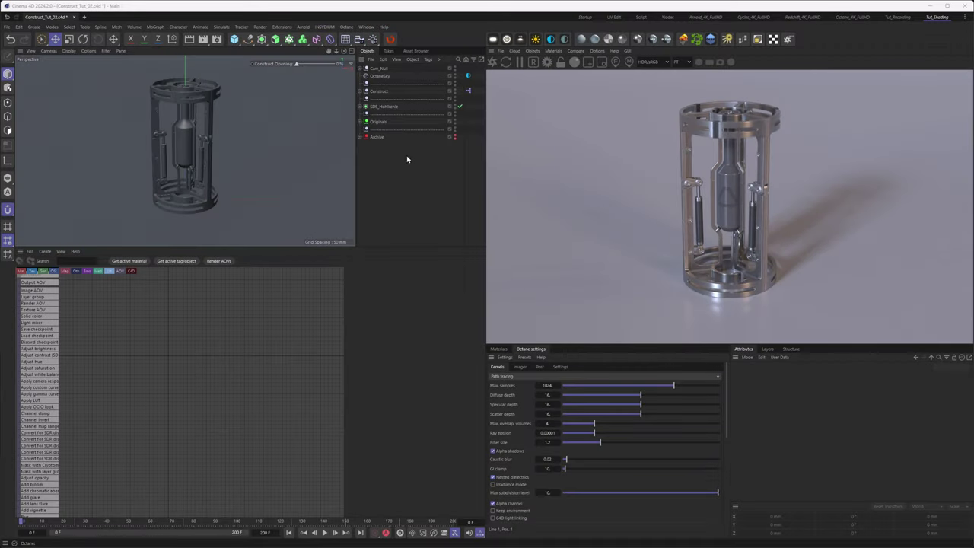
Expand Cam_Null to reveal its Camera, toggle the camera view, and return to the close-up.
left_click(362, 69)
left_click(459, 76)
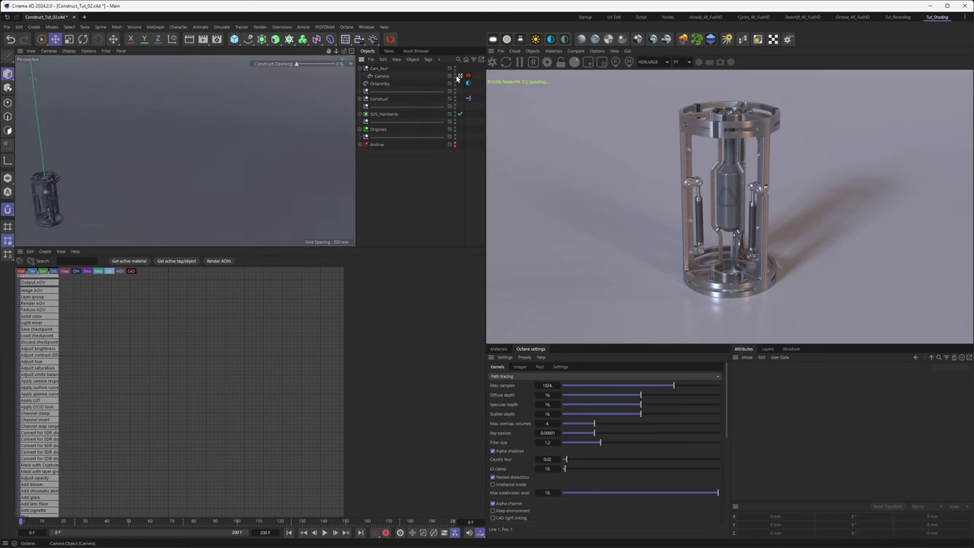
left_click_drag(231, 168, 200, 131, "alt")
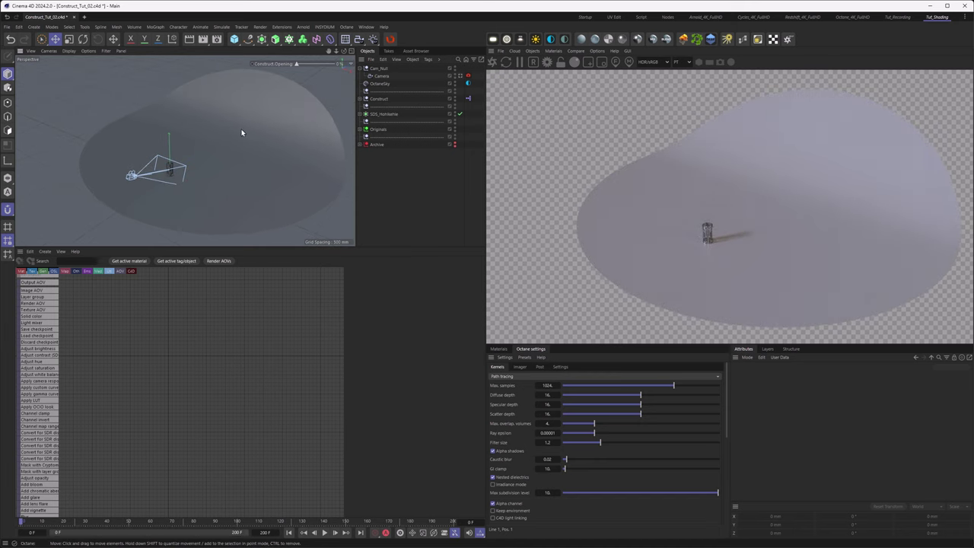
left_click(460, 76)
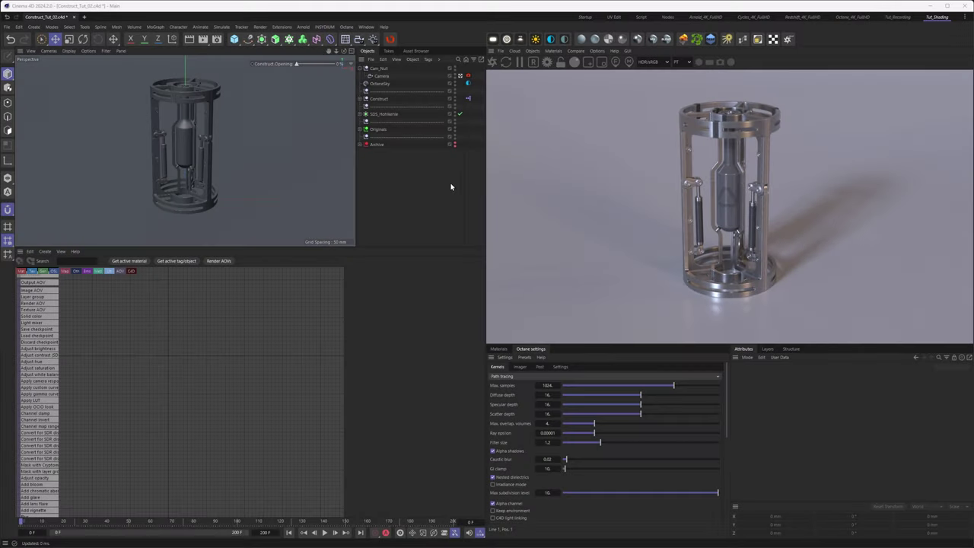
Tag Construct with an Octane ObjectTag and change its Object layer ID from 1 to 2.
left_click(376, 99)
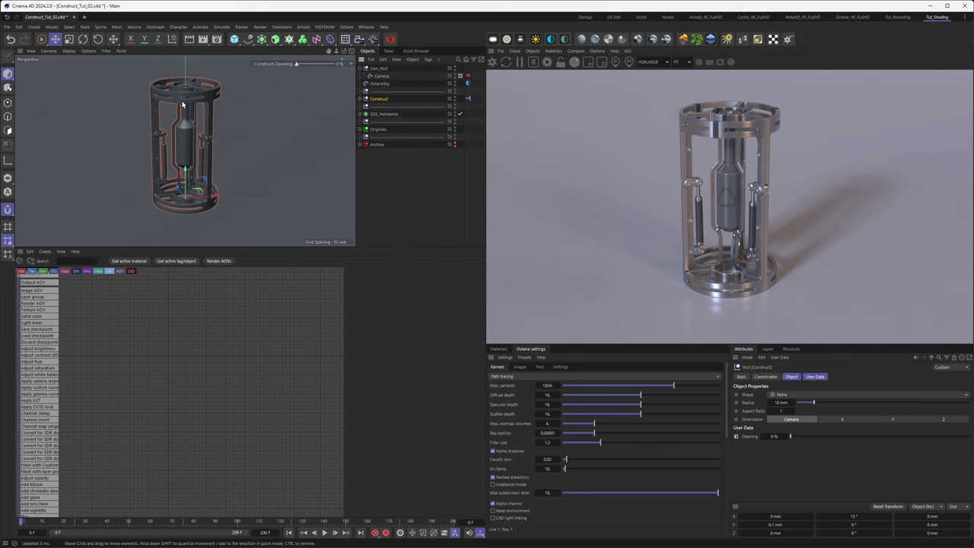
right_click(386, 100)
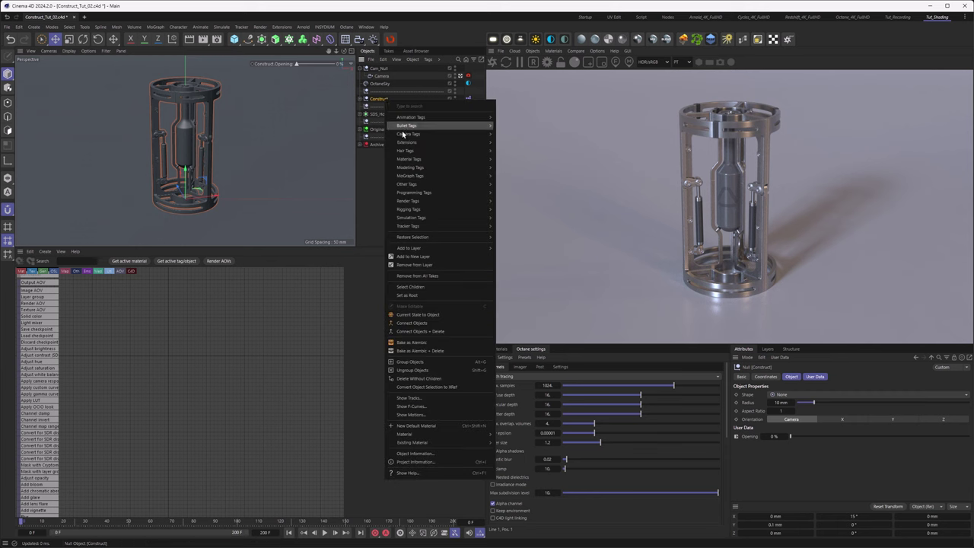
mouse_move(407, 142)
mouse_move(533, 144)
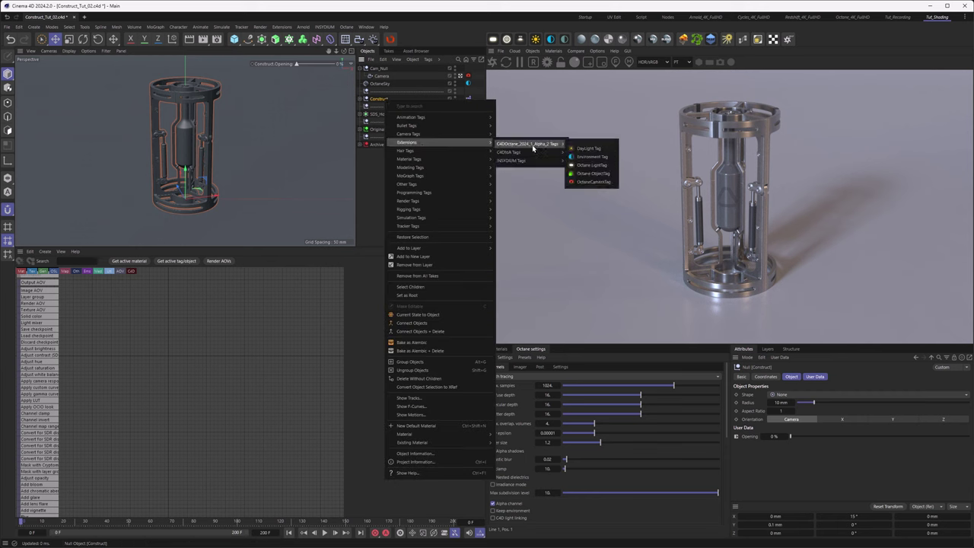
left_click(594, 174)
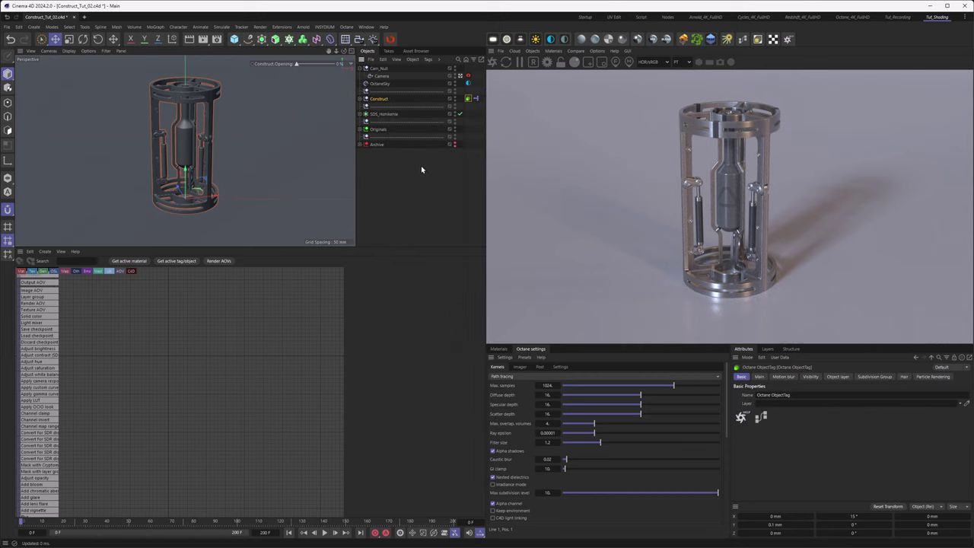
left_click(838, 376)
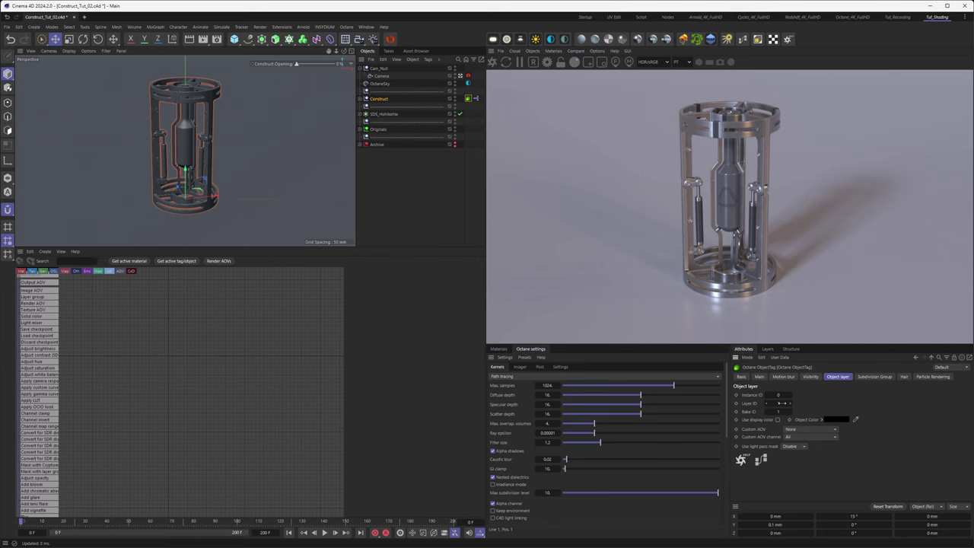
left_click(789, 403)
In Octane Render Settings, enable Render AOVs and the Render Layer with Layer ID 2.
left_click(217, 39)
left_click_drag(273, 39, 296, 72)
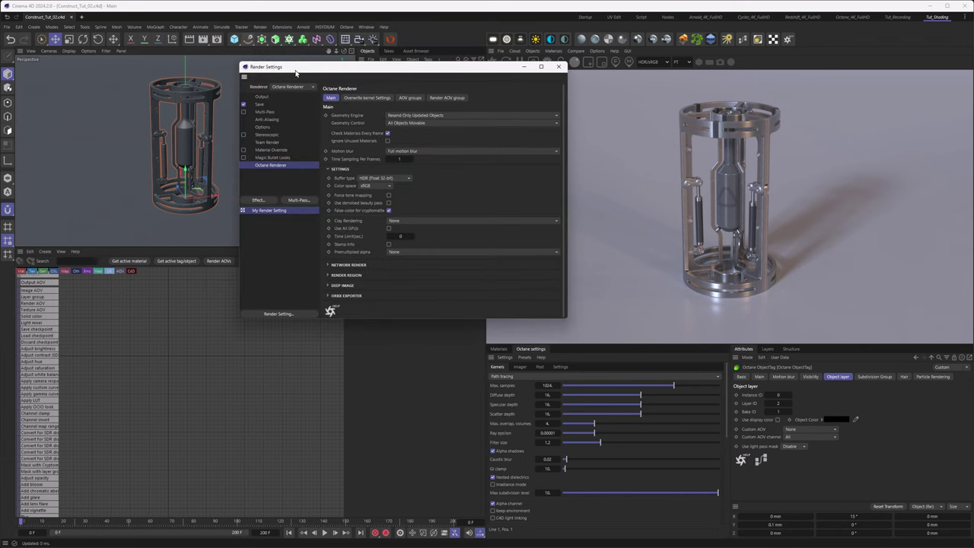
left_click(443, 99)
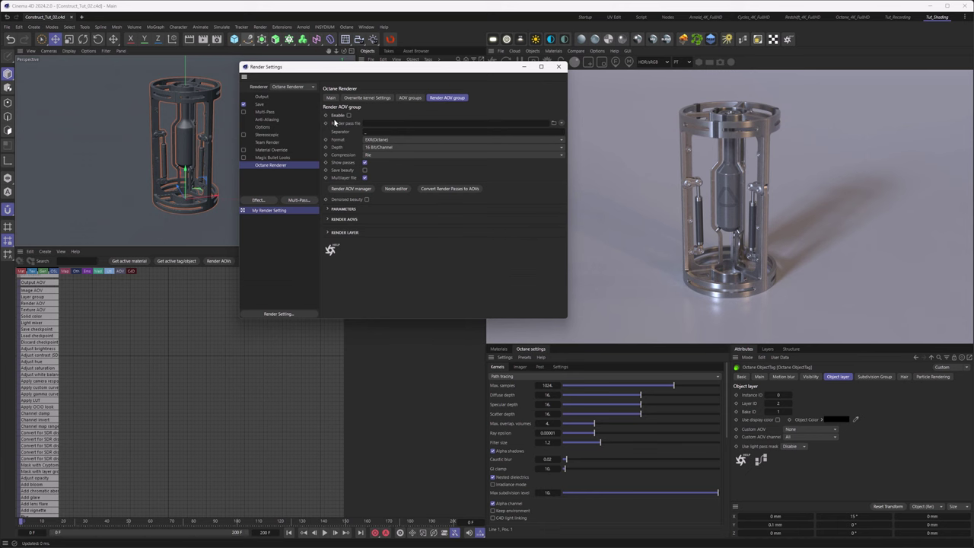
left_click(348, 115)
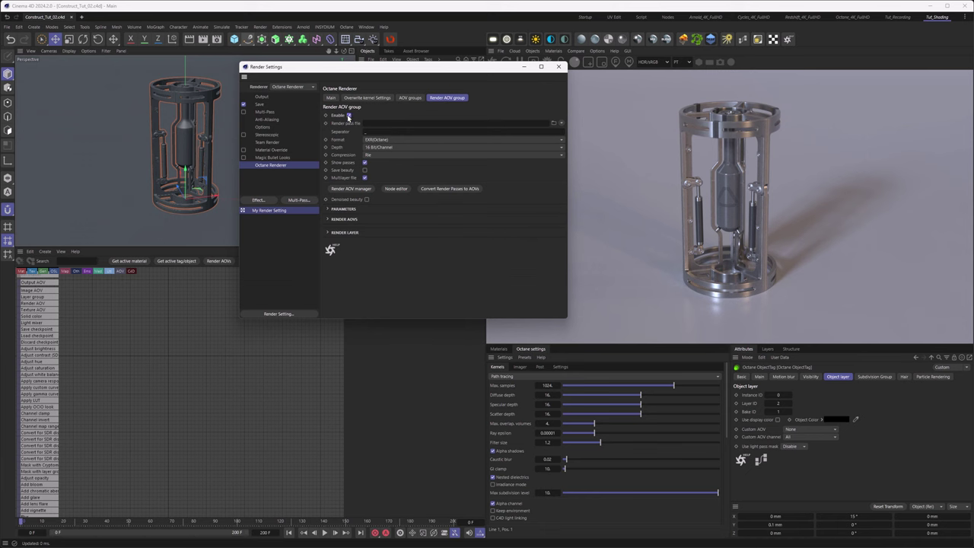
left_click(345, 232)
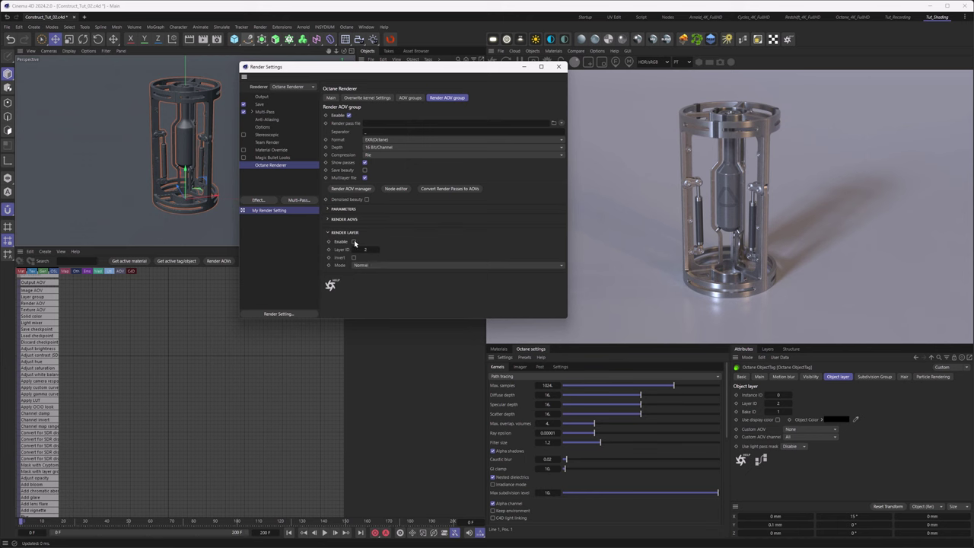
left_click(353, 241)
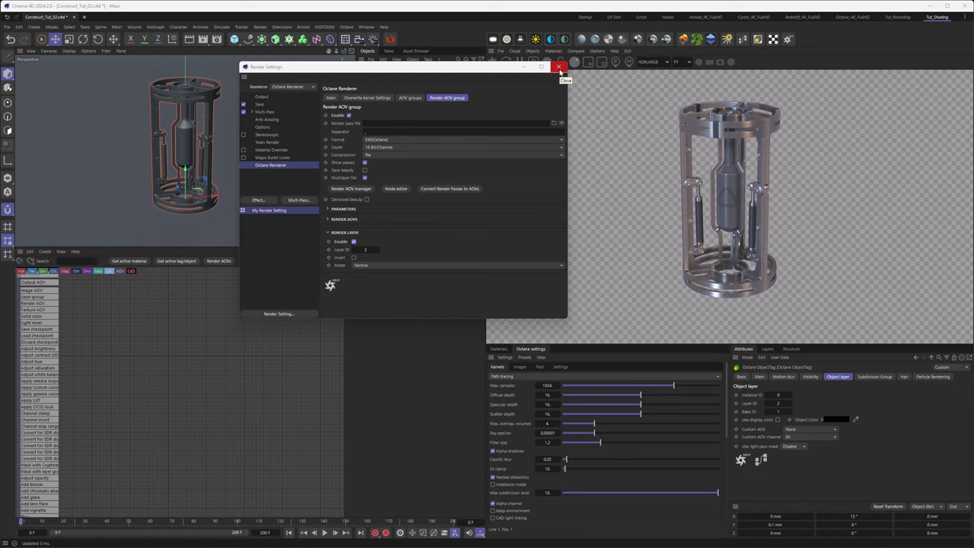
left_click(560, 68)
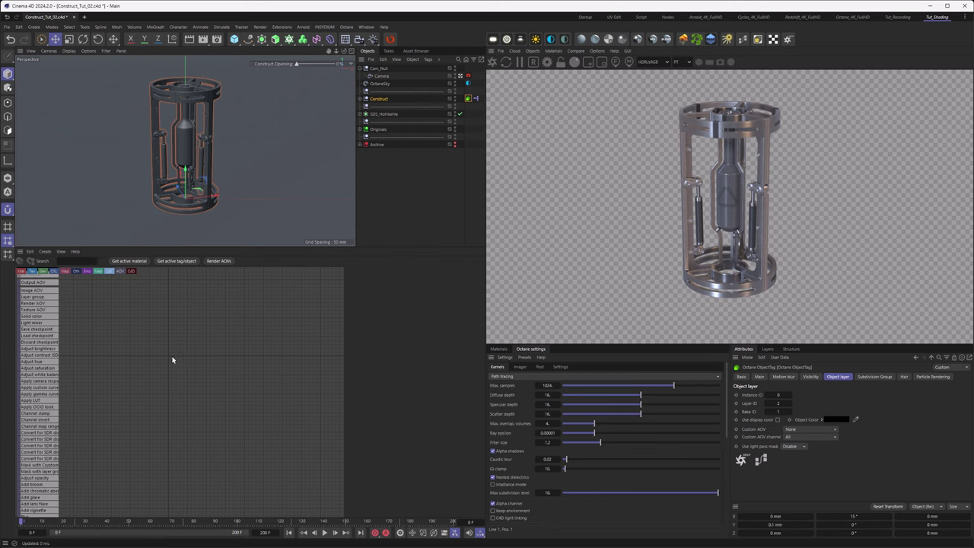
Add an Octane Render AOV node, review Render Settings' AOV groups, then show the node's AOV groups page.
left_click(226, 262)
left_click(217, 39)
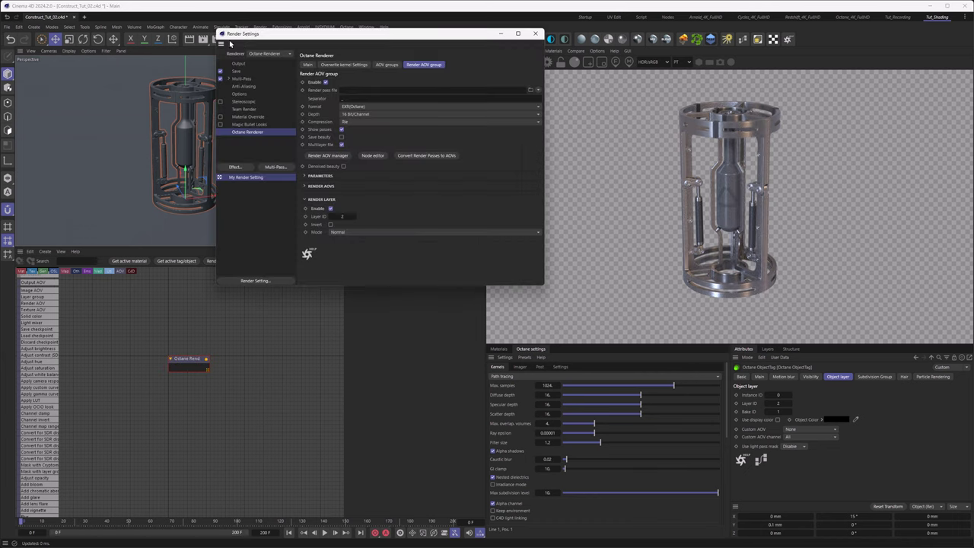
left_click_drag(252, 35, 294, 63)
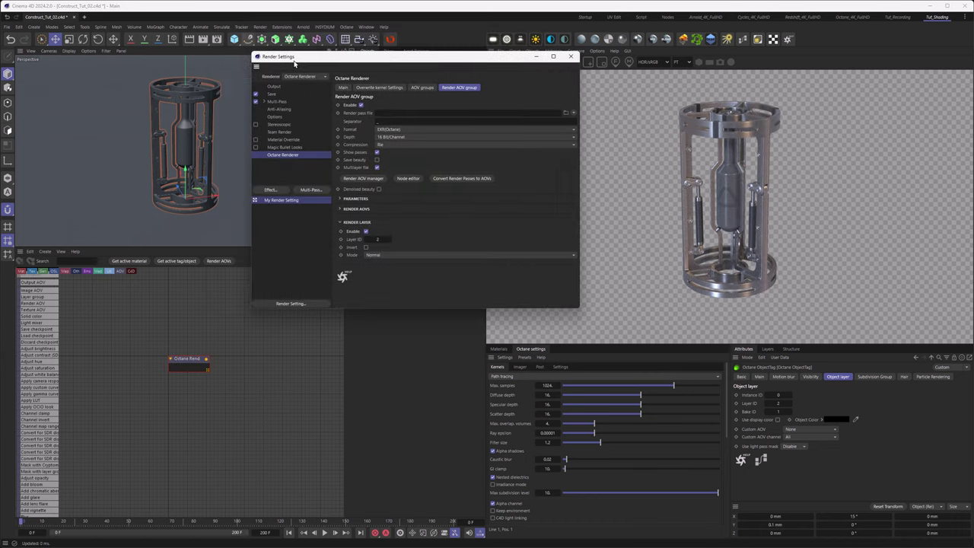
left_click(421, 88)
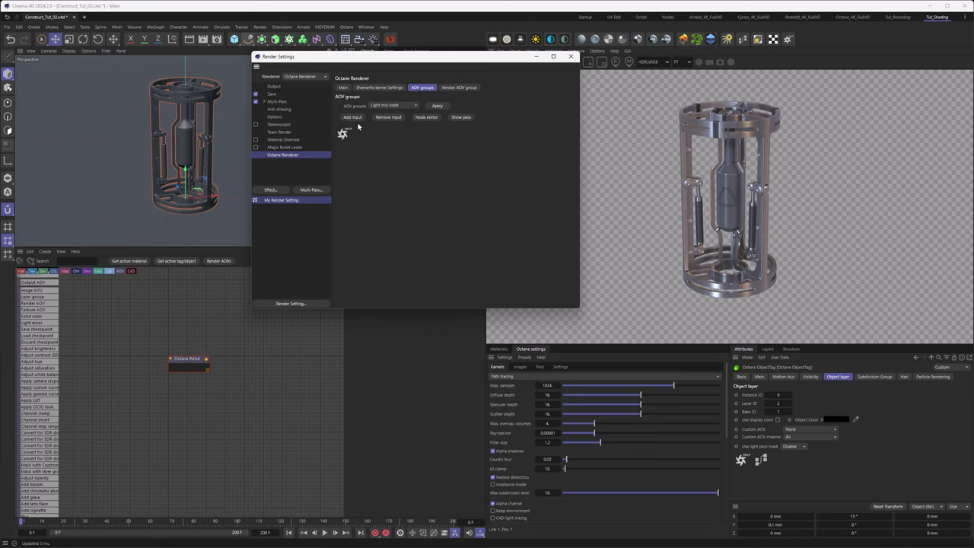
left_click(571, 56)
left_click(189, 360)
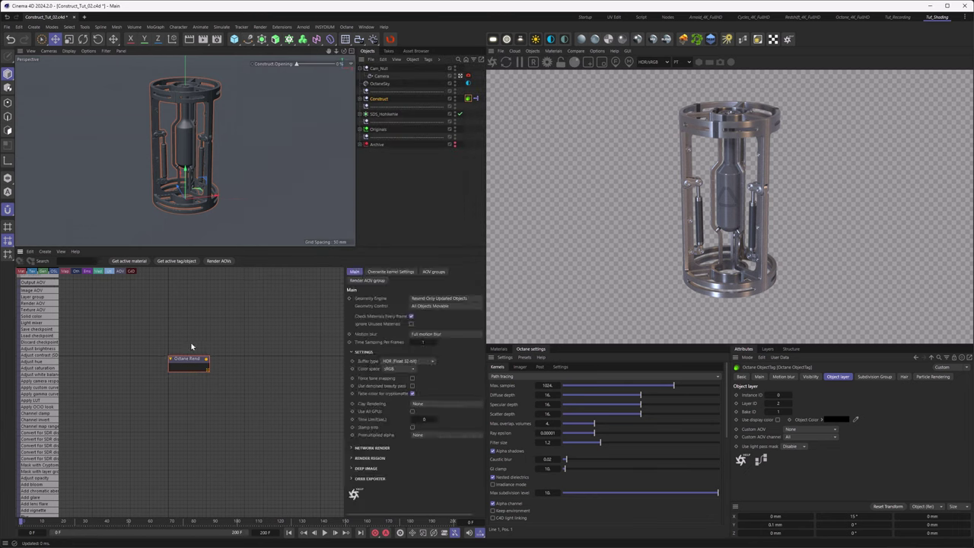
left_click(433, 273)
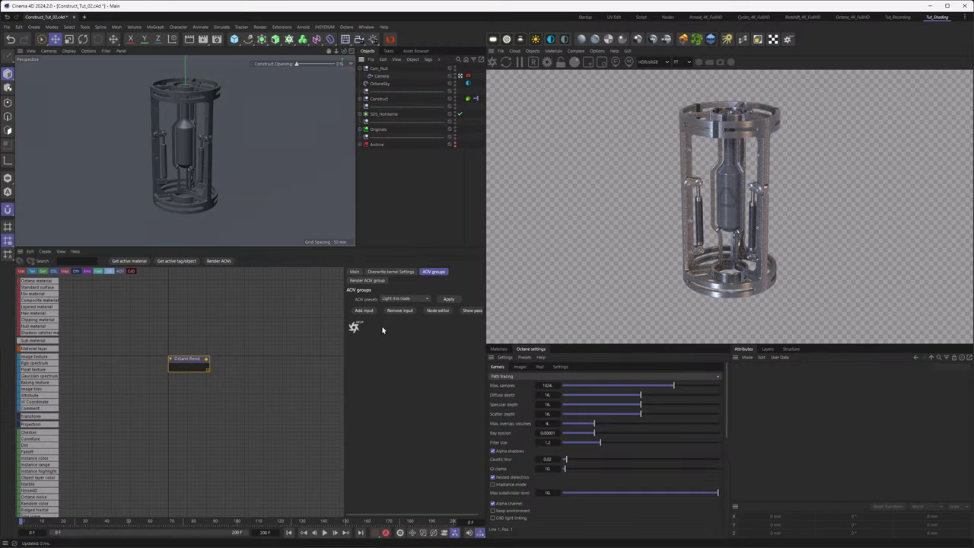
Add an AOV group input to the Octane Render AOV node and preview the Out1 output.
left_click(364, 311)
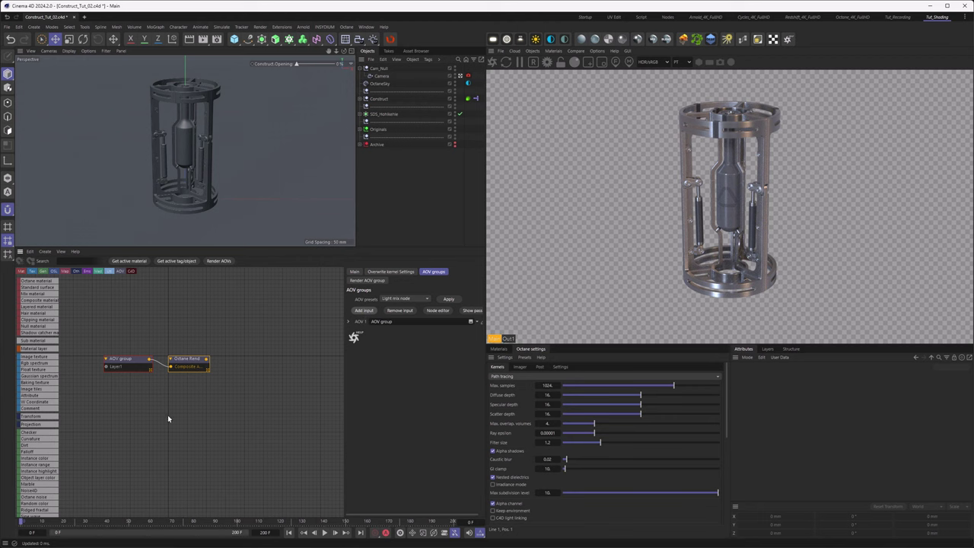
left_click_drag(126, 358, 129, 367)
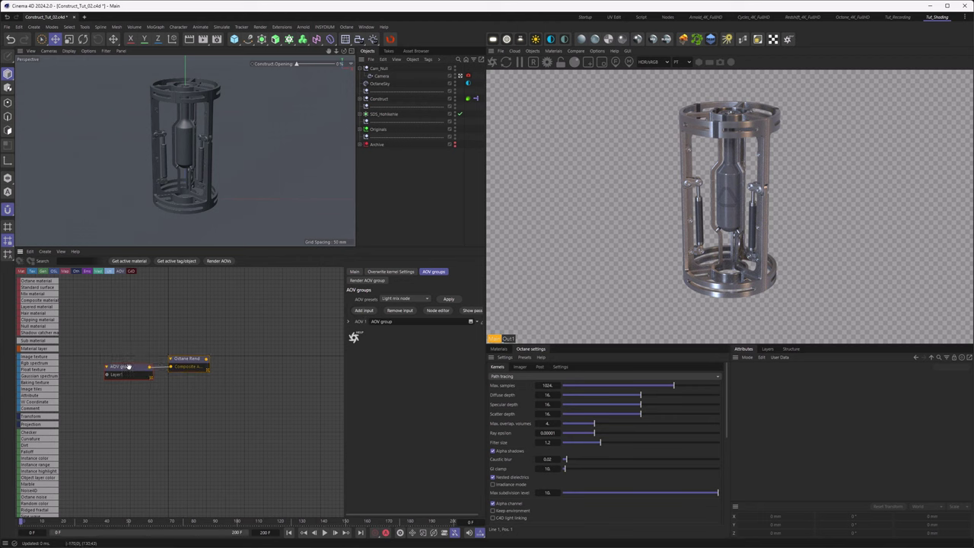
left_click(130, 366)
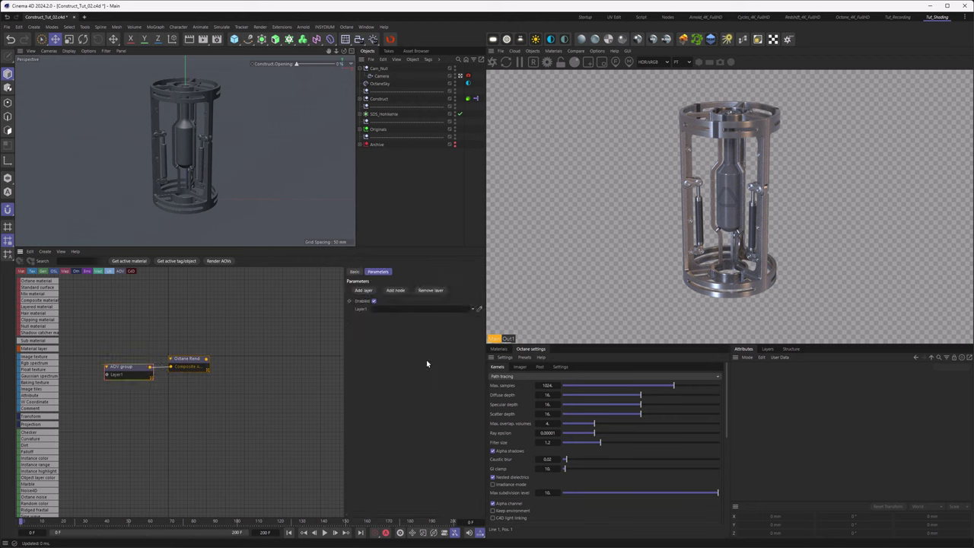
left_click(509, 339)
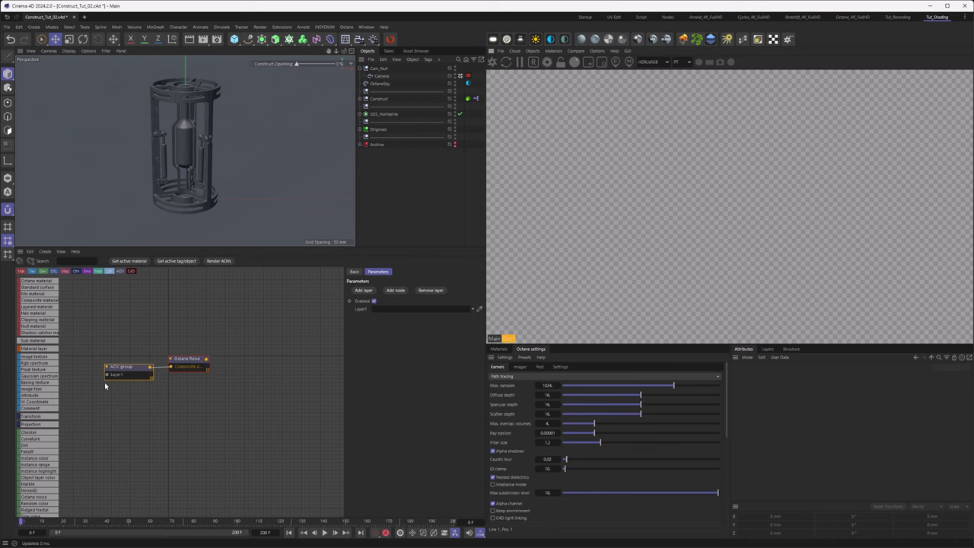
Add and remove a second AOV group input, re-preview the output, and select the AOV group.
left_click(186, 358)
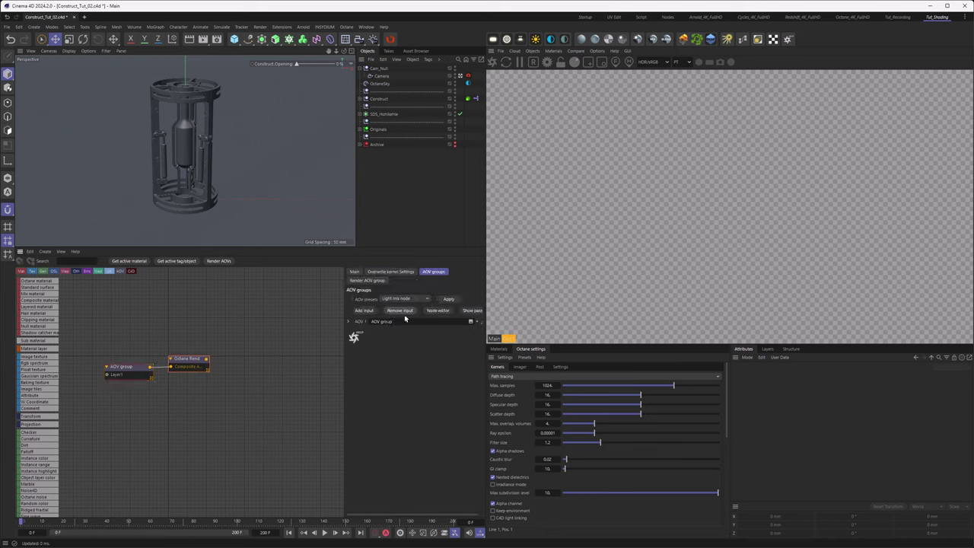
left_click(363, 311)
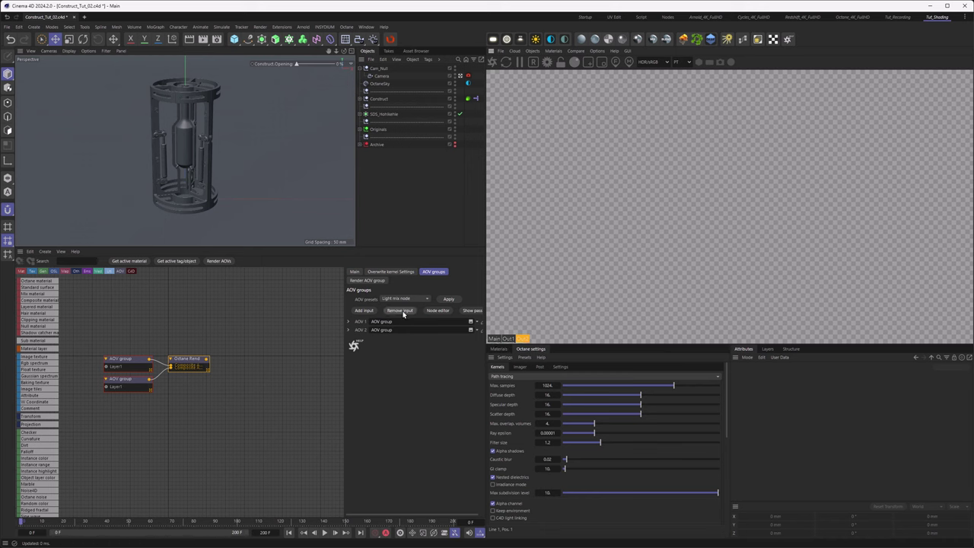
left_click(402, 311)
left_click(511, 338)
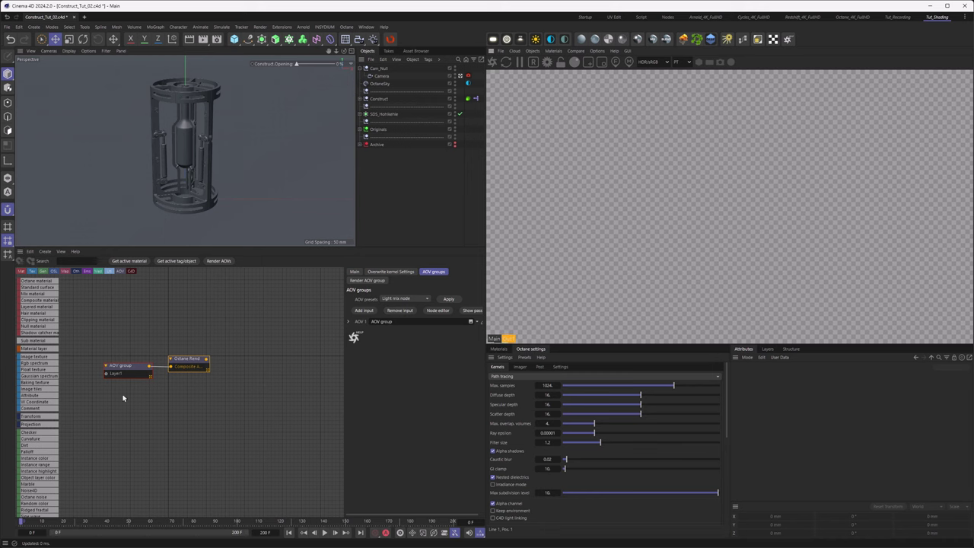
middle_click_drag(131, 394, 207, 401)
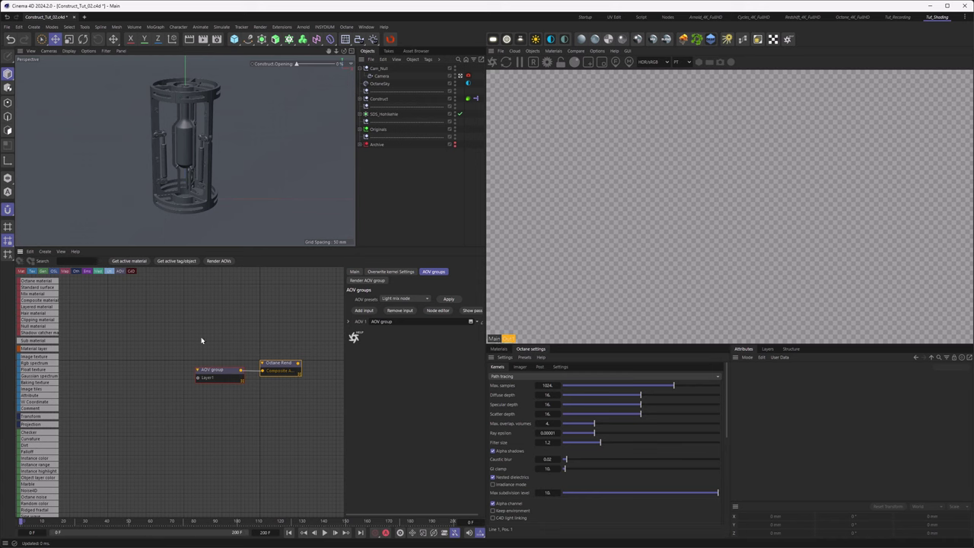
left_click(205, 378)
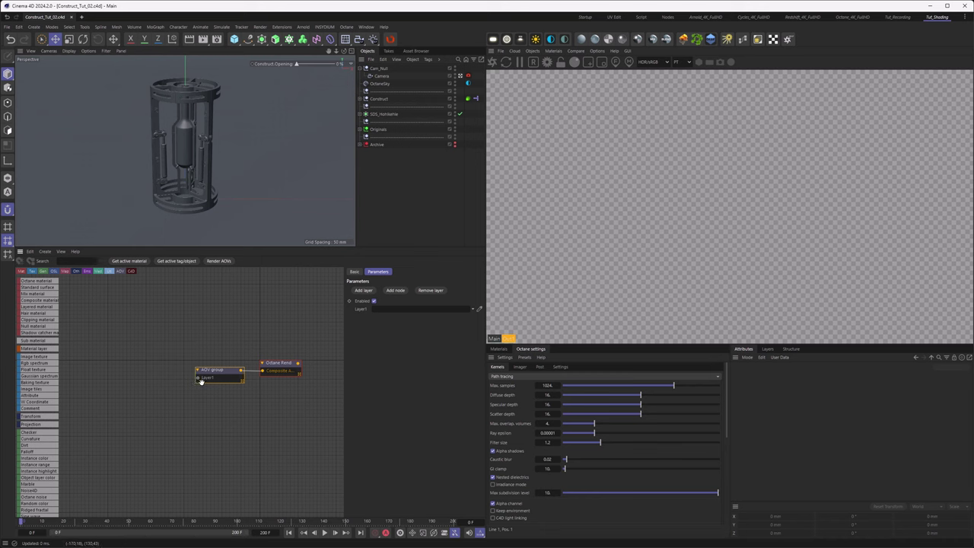
Add a Beauty render output AOV as a layer of the AOV group.
left_click(388, 292)
mouse_move(411, 296)
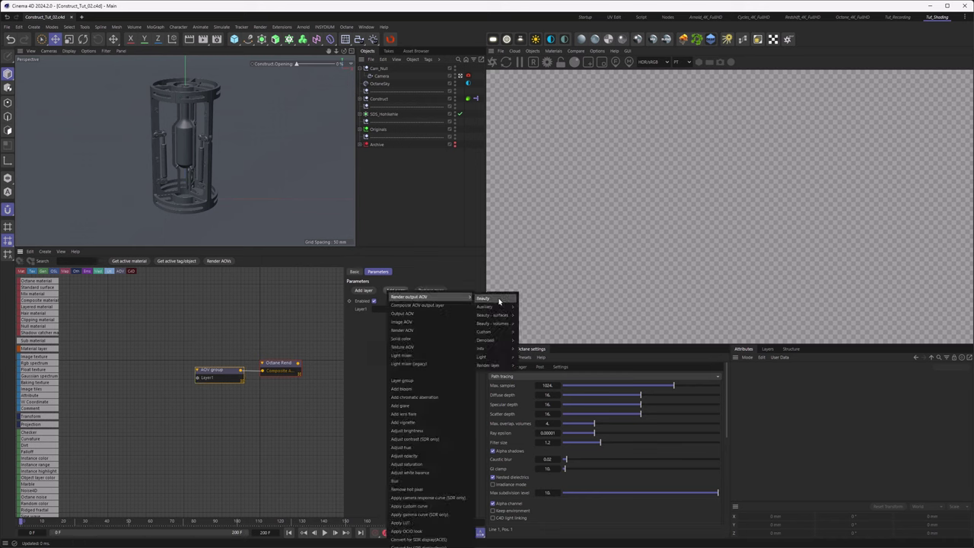
left_click(498, 300)
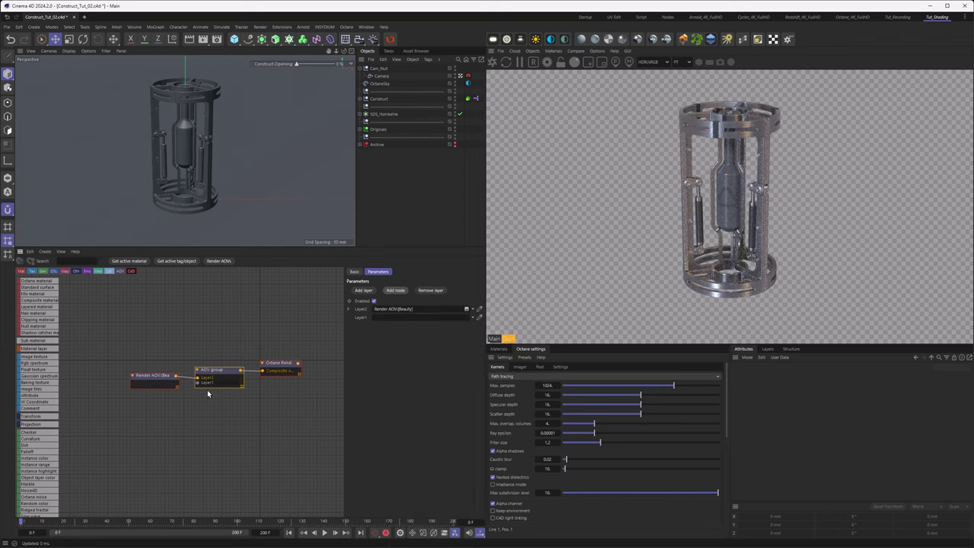
left_click_drag(135, 384, 120, 370)
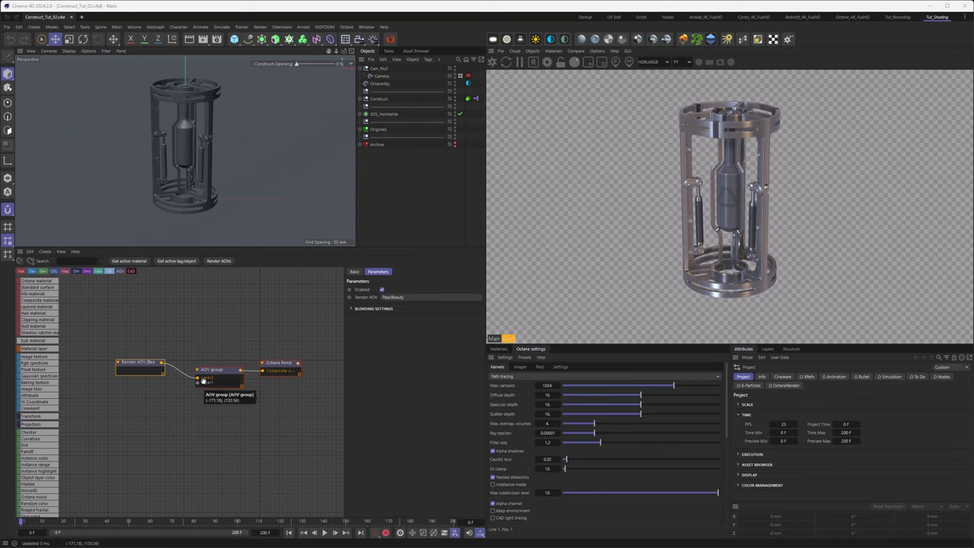
Drag an Image AOV node from the node list into the editor.
scroll(32, 372, "down", 5)
scroll(32, 373, "down", 10)
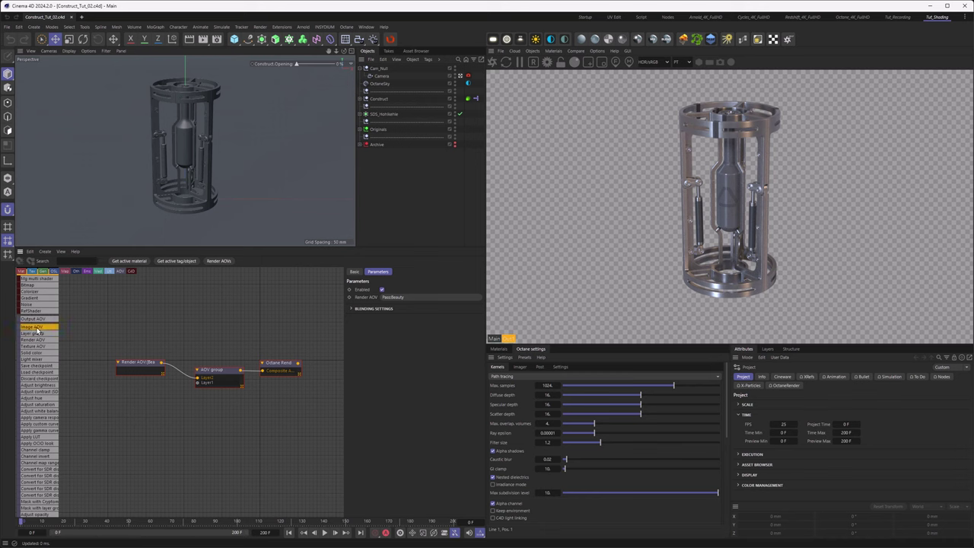
left_click_drag(36, 328, 135, 388)
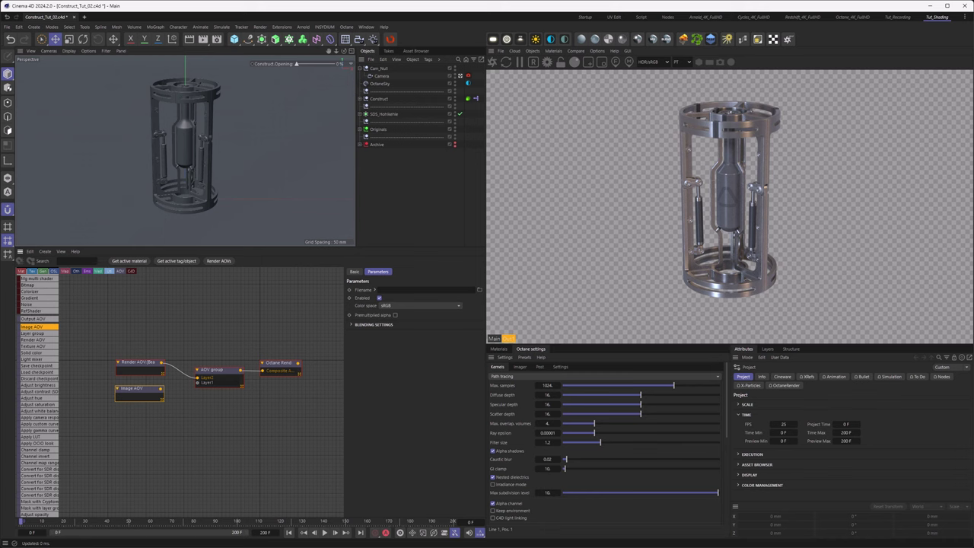
Load UV.tif into the Image AOV, accept the search-path prompt, and wire it into Layer1.
left_click_drag(303, 281, 394, 295)
left_click(511, 448)
left_click_drag(160, 391, 197, 386)
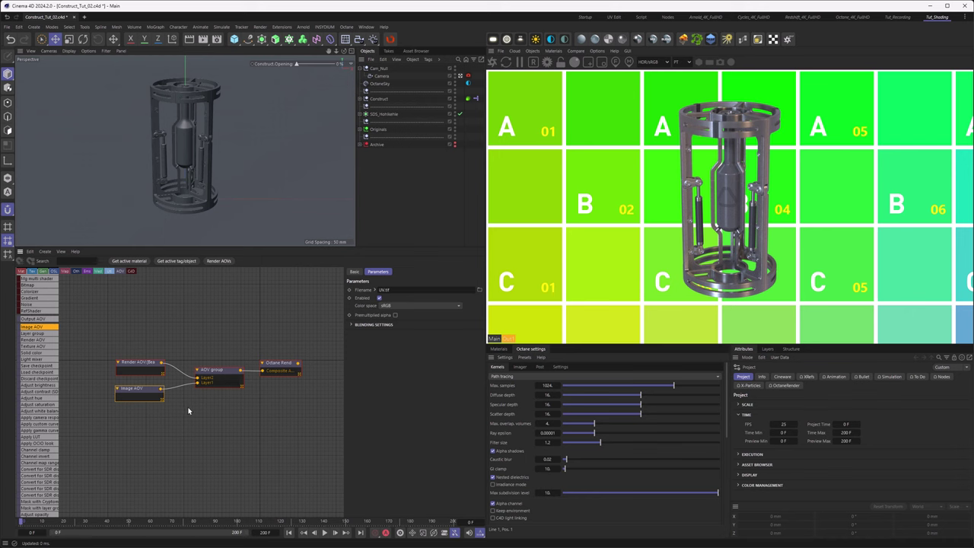
Replace the Image AOV with a Solid color node wired into the AOV group layer.
left_click(32, 352)
left_click(138, 416)
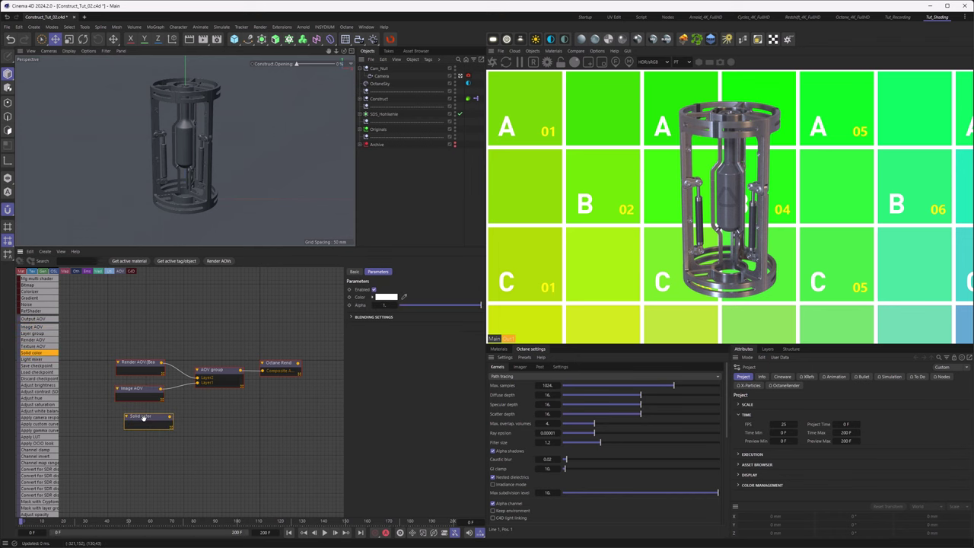
left_click_drag(171, 418, 201, 385)
left_click(144, 389)
key("Delete")
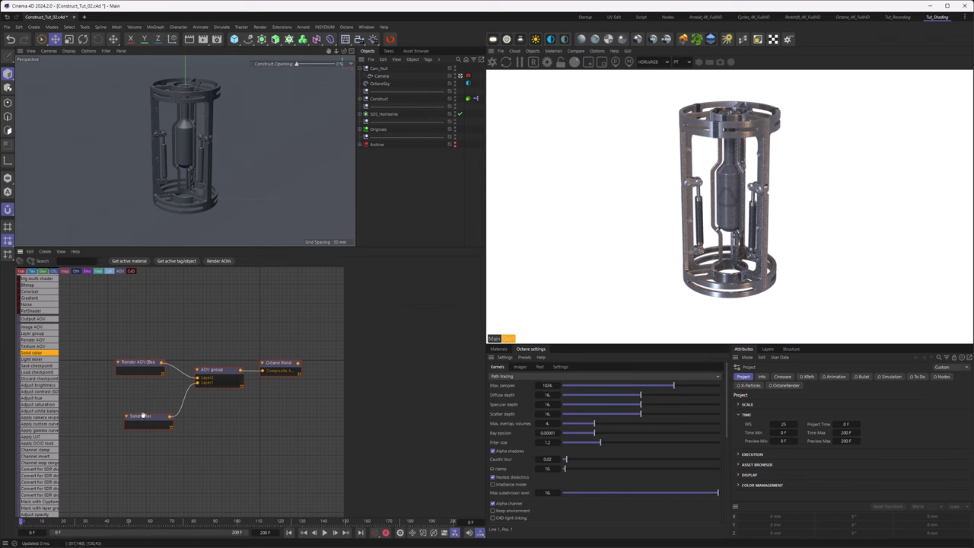
left_click_drag(140, 416, 154, 384)
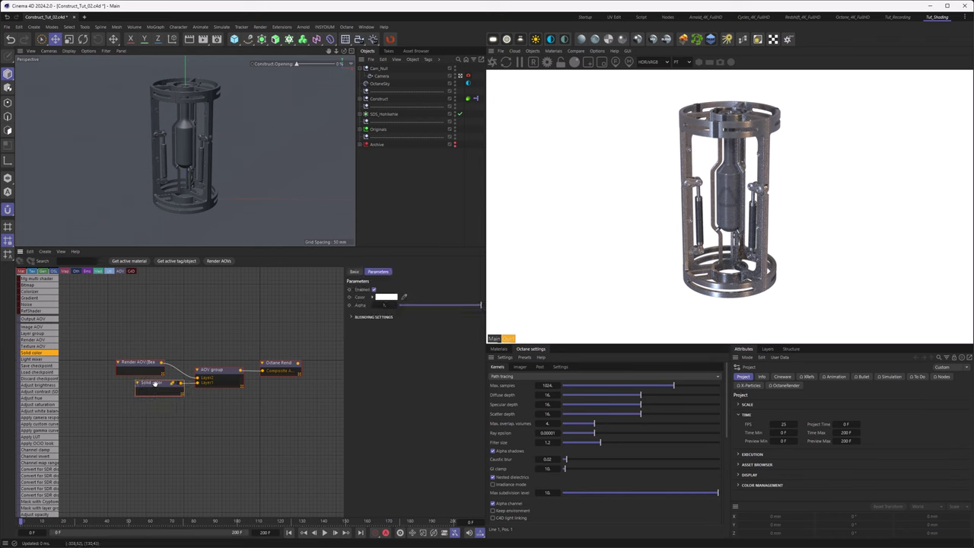
Set the solid colour to H 200°, S 25%, V 50%.
left_click(390, 298)
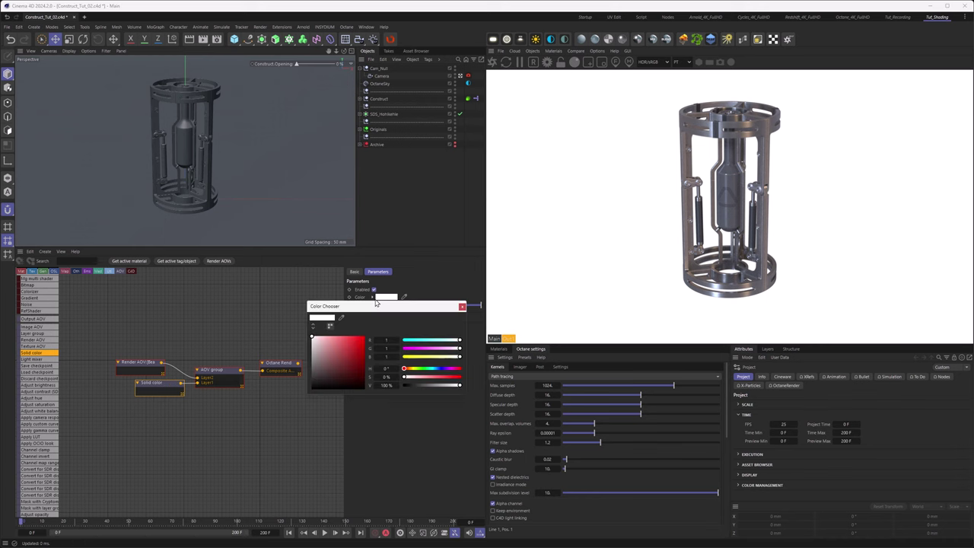
double_click(386, 385)
type("50")
key("Return")
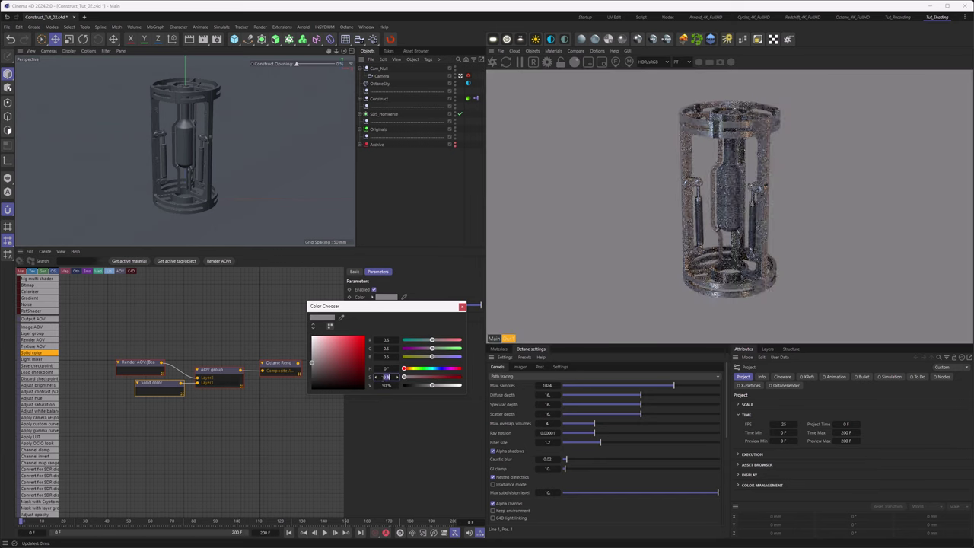
type("25")
left_click_drag(403, 374, 431, 373)
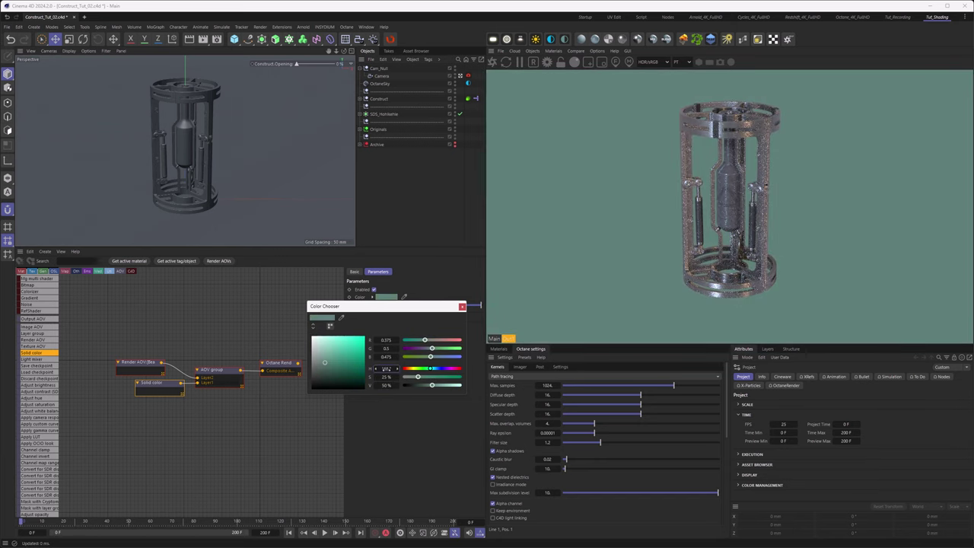
left_click(384, 368)
type("200")
key("Return")
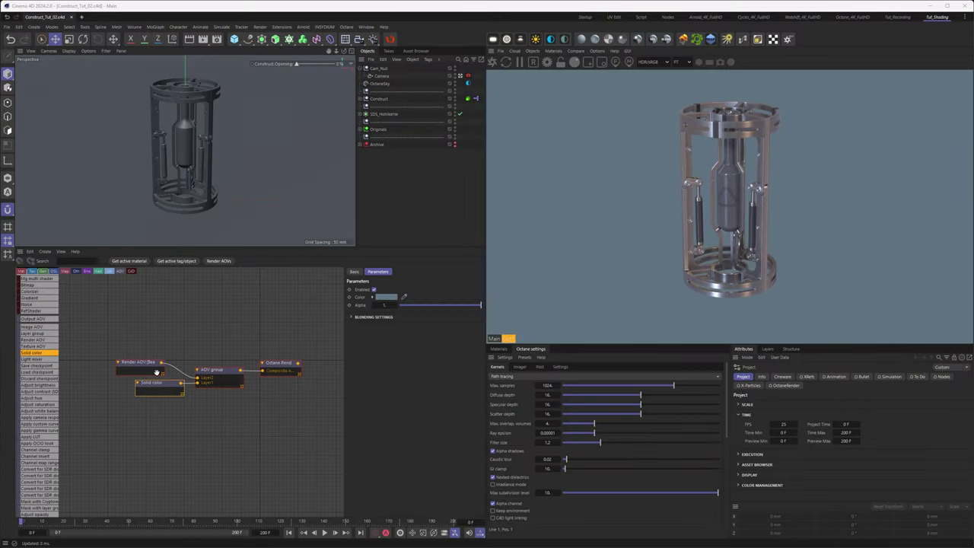
Add a third layer to the AOV group and wire in a vignette node at Strength 1.
left_click_drag(152, 370, 113, 384)
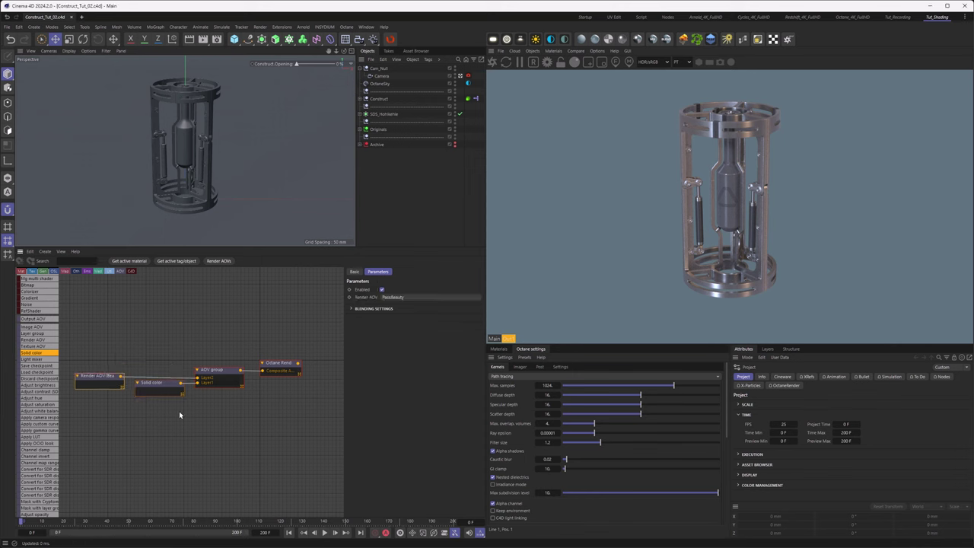
left_click(211, 370)
left_click(363, 289)
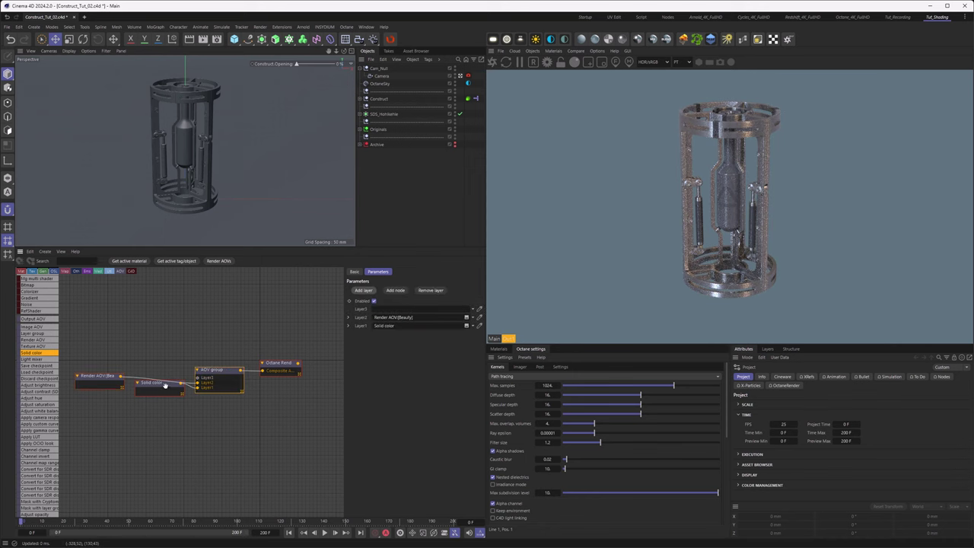
left_click_drag(164, 386, 119, 386)
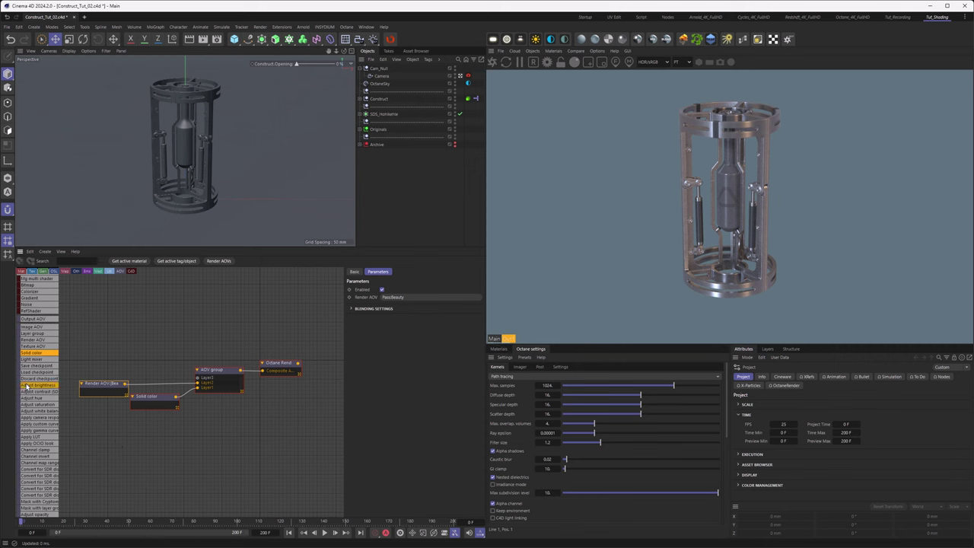
scroll(36, 393, "down", 4)
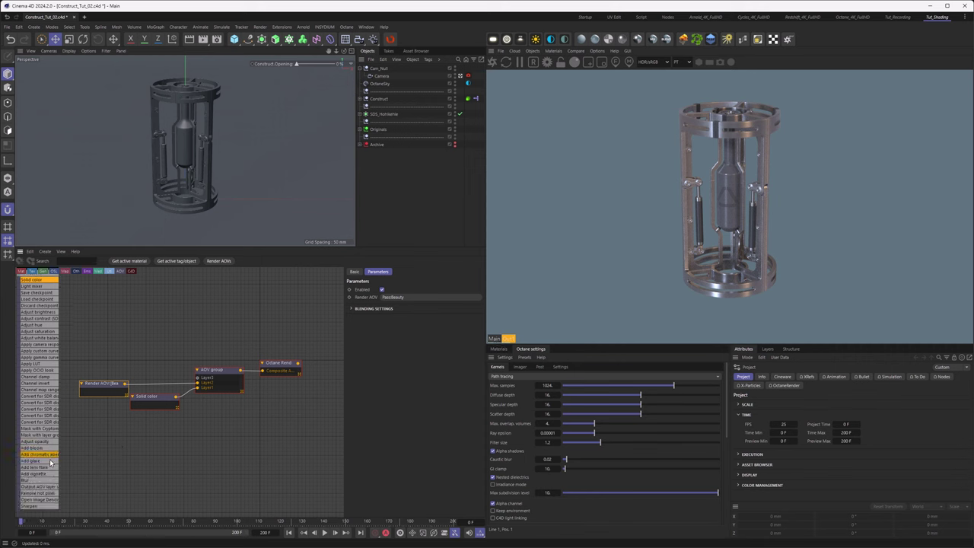
left_click_drag(45, 475, 199, 379)
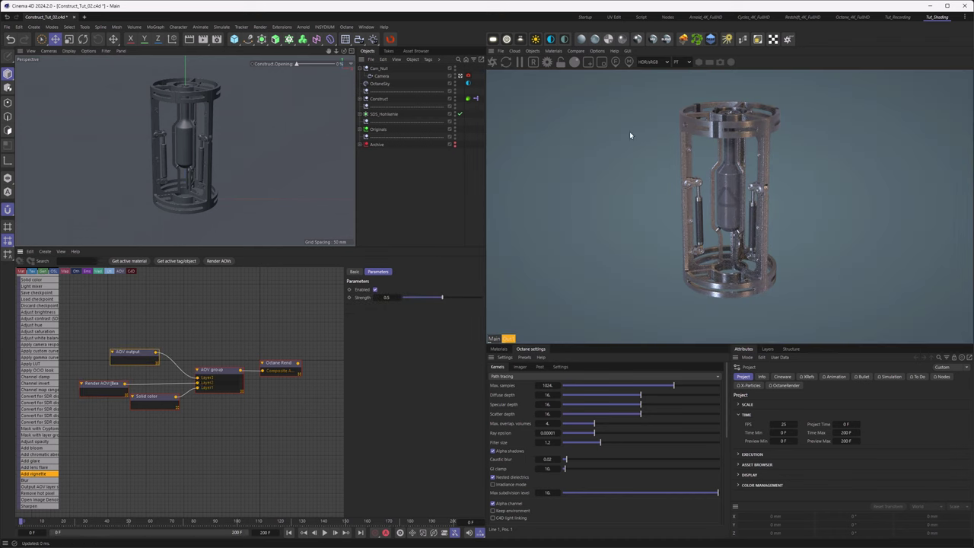
left_click_drag(443, 298, 492, 299)
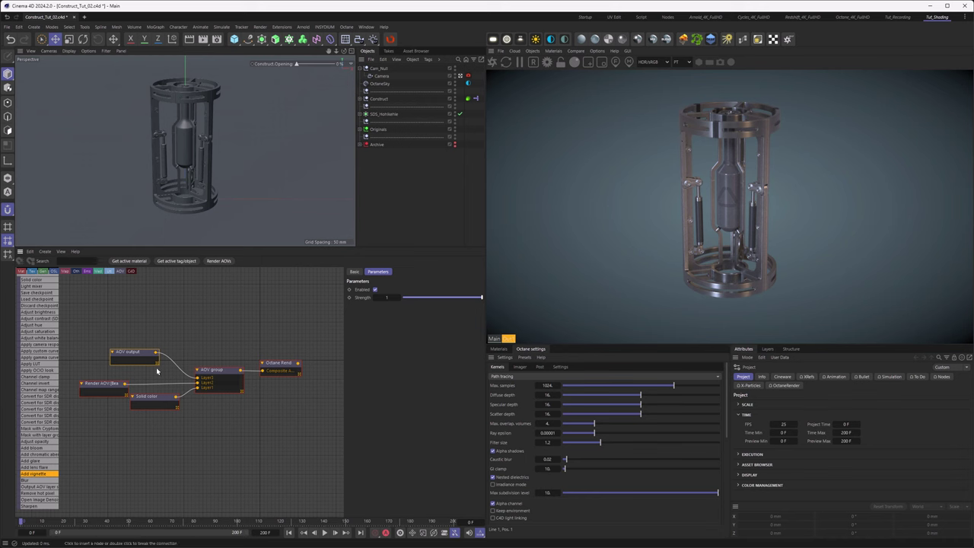
Rearrange the Beauty render AOV, vignette and Solid color nodes in the graph.
left_click_drag(112, 384, 119, 313)
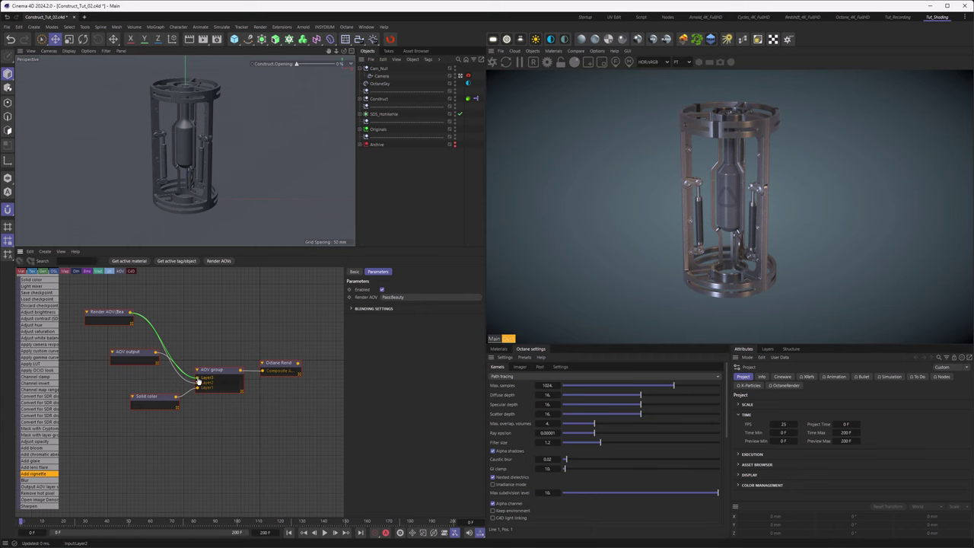
left_click_drag(148, 355, 146, 380)
left_click(152, 398)
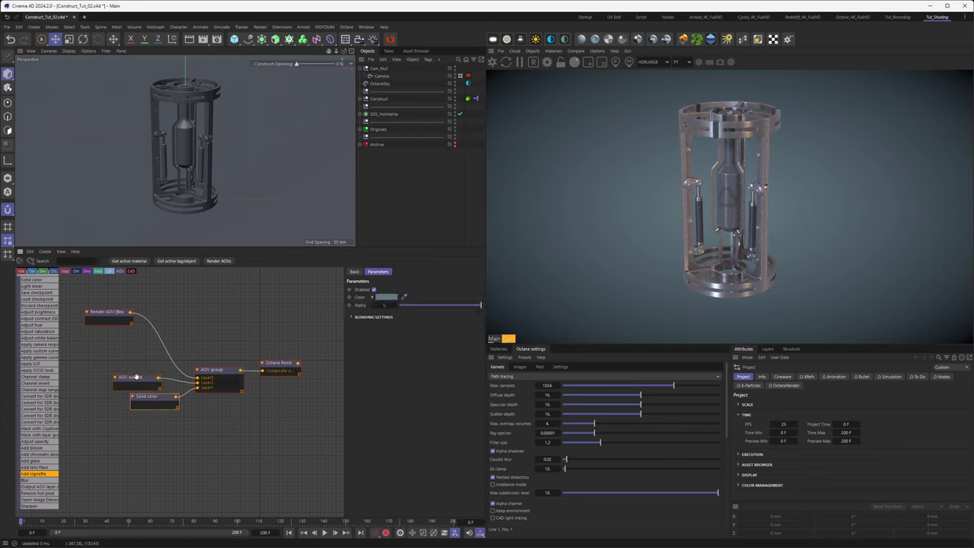
left_click_drag(106, 312, 117, 337)
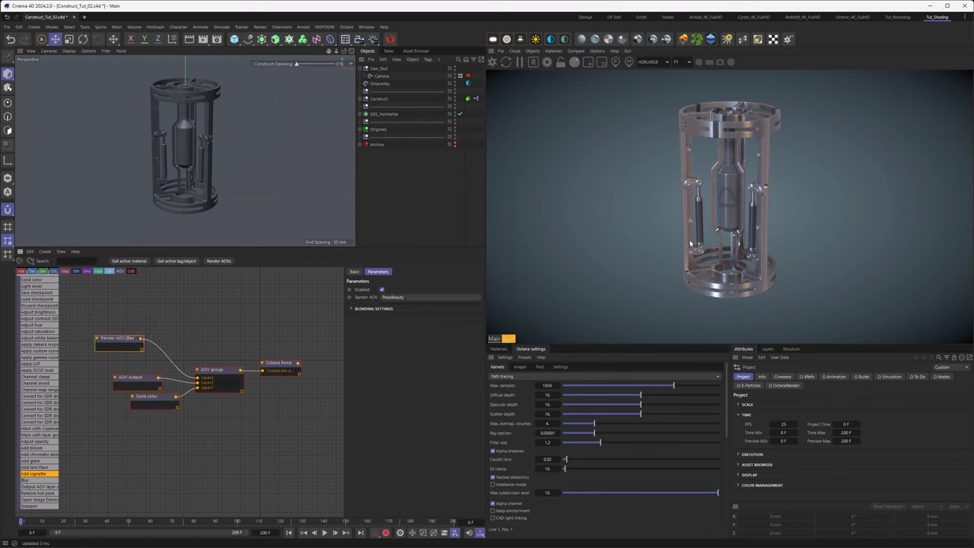
mouse_move(156, 401)
left_mouse_down()
mouse_move(152, 409)
mouse_move(161, 405)
left_mouse_up()
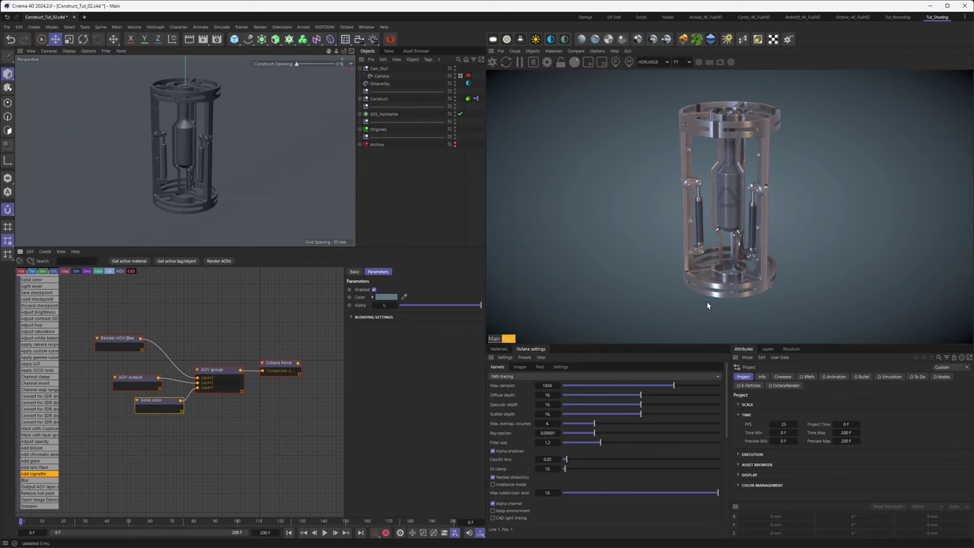
Change the vignette node's type to Render AOV outputting Render layer > Layer shadows.
left_click(140, 381)
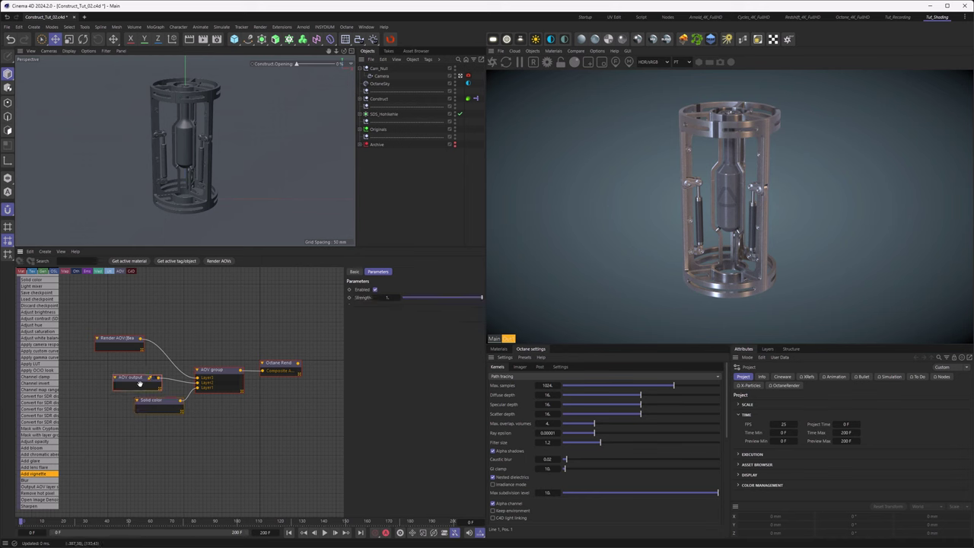
left_click(354, 271)
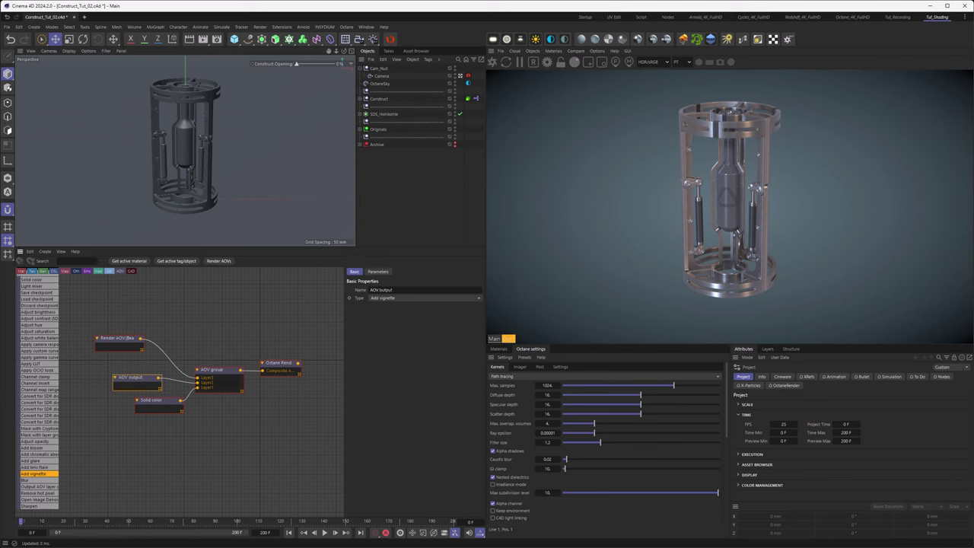
left_click(411, 297)
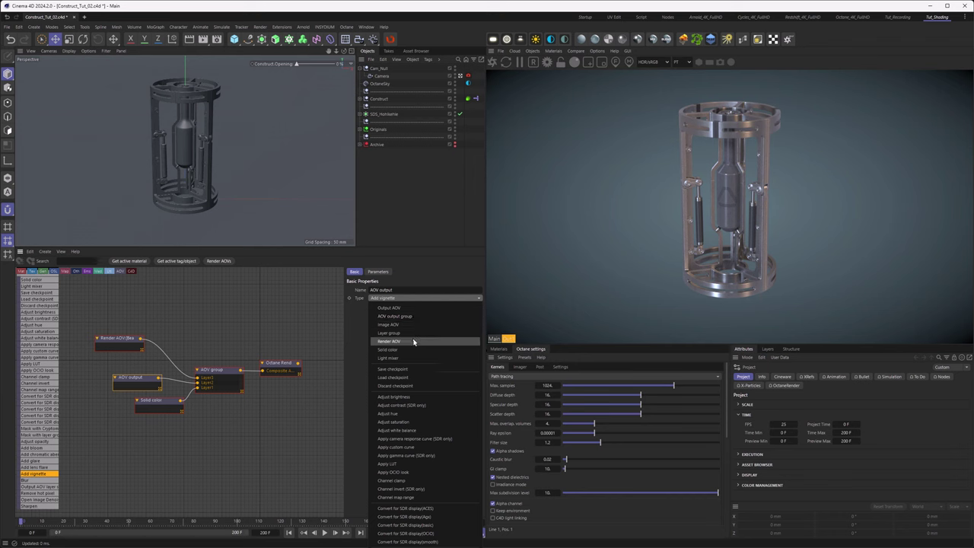
left_click(413, 341)
left_click(378, 271)
left_click(381, 297)
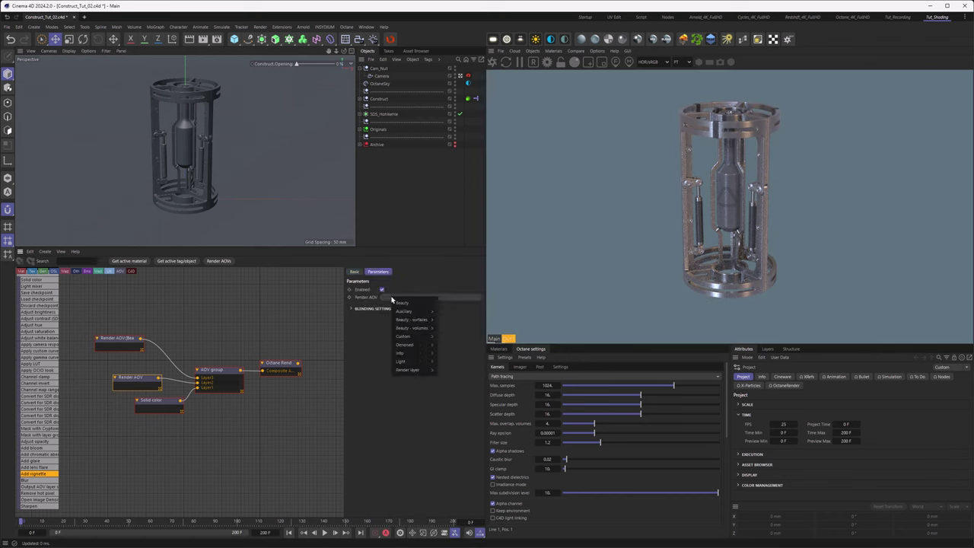
mouse_move(402, 371)
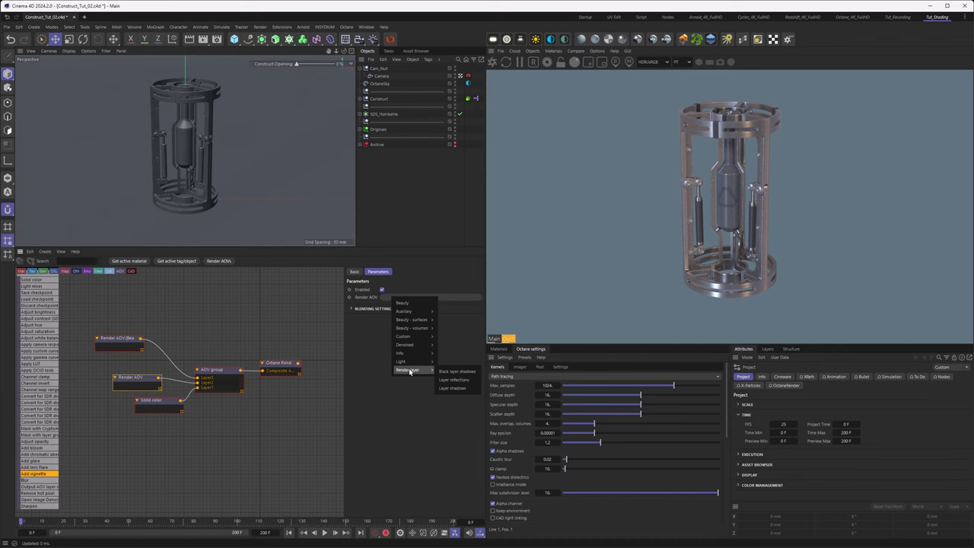
left_click(452, 388)
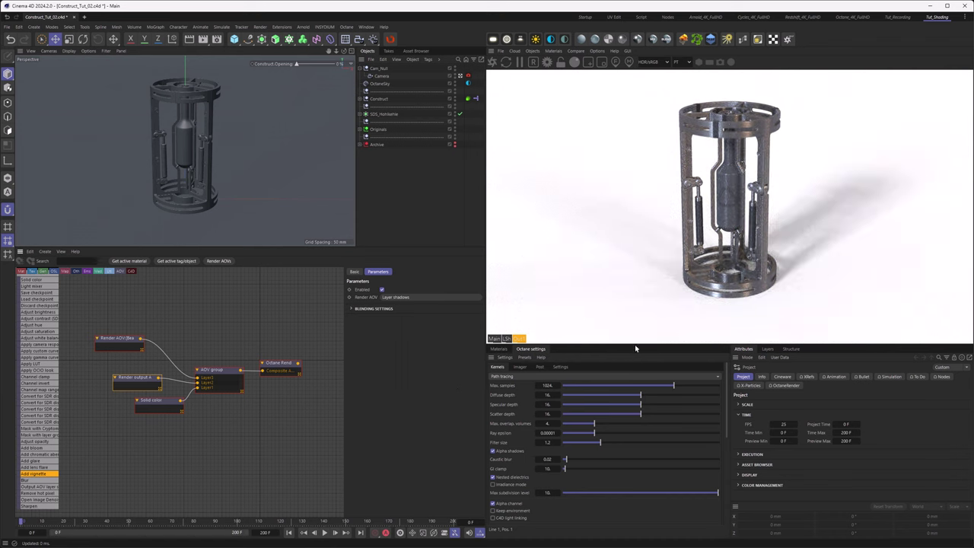
left_click_drag(122, 379, 130, 384)
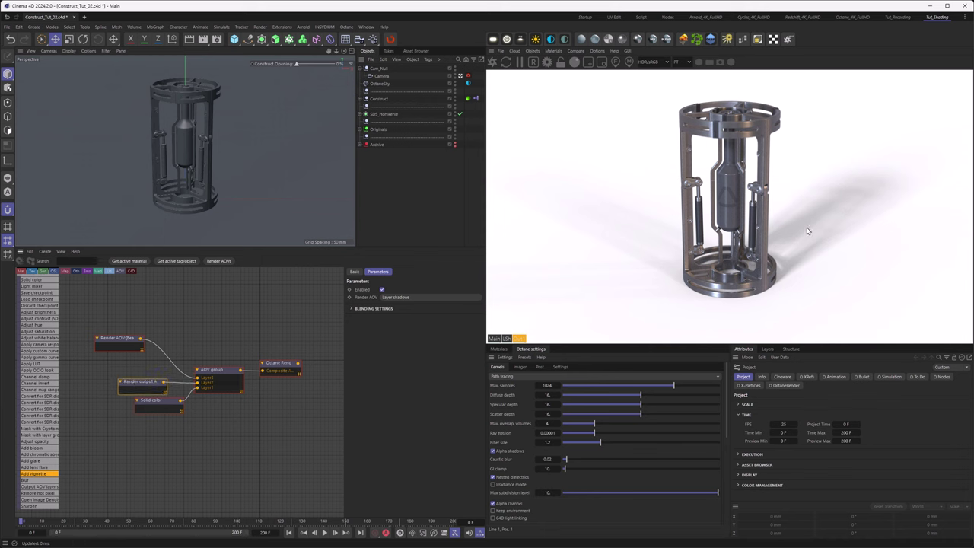
Set the Layer shadows output's blend Mode to Non-spectral/Multiply and tidy the nodes.
left_click(353, 309)
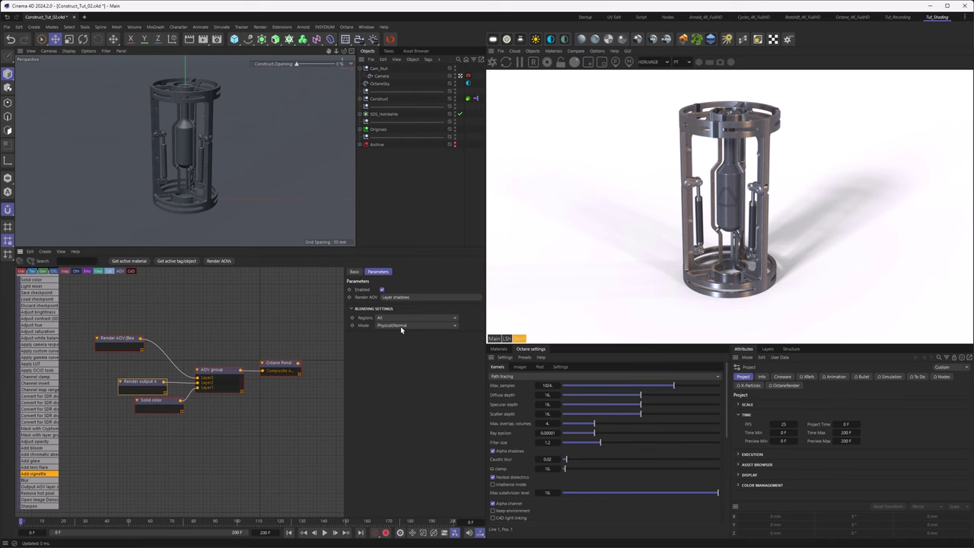
left_click_drag(121, 340, 123, 338)
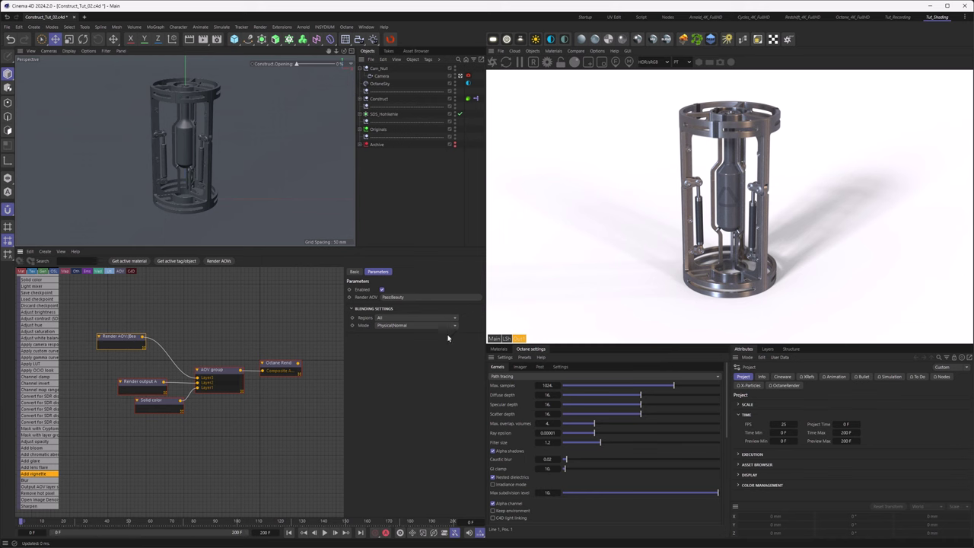
left_click_drag(135, 380, 151, 404)
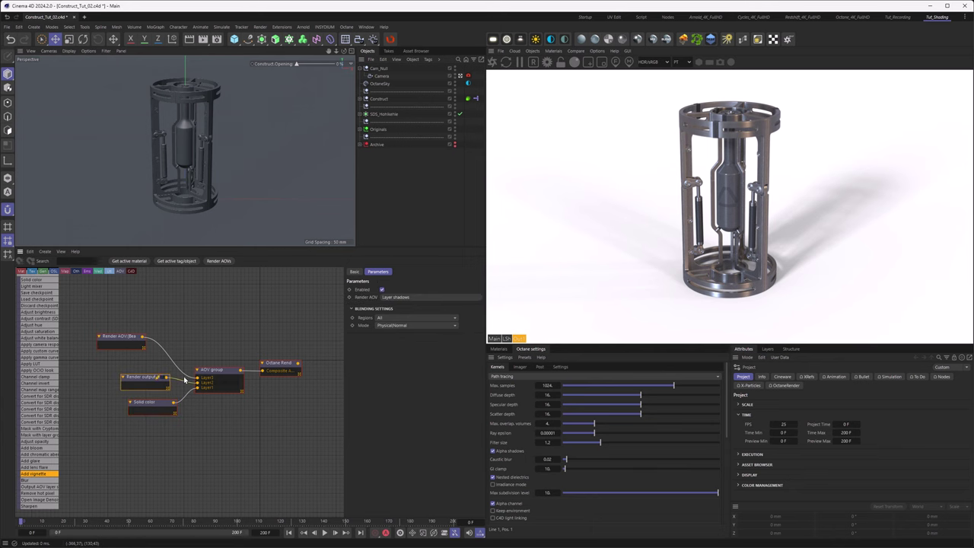
left_click(397, 326)
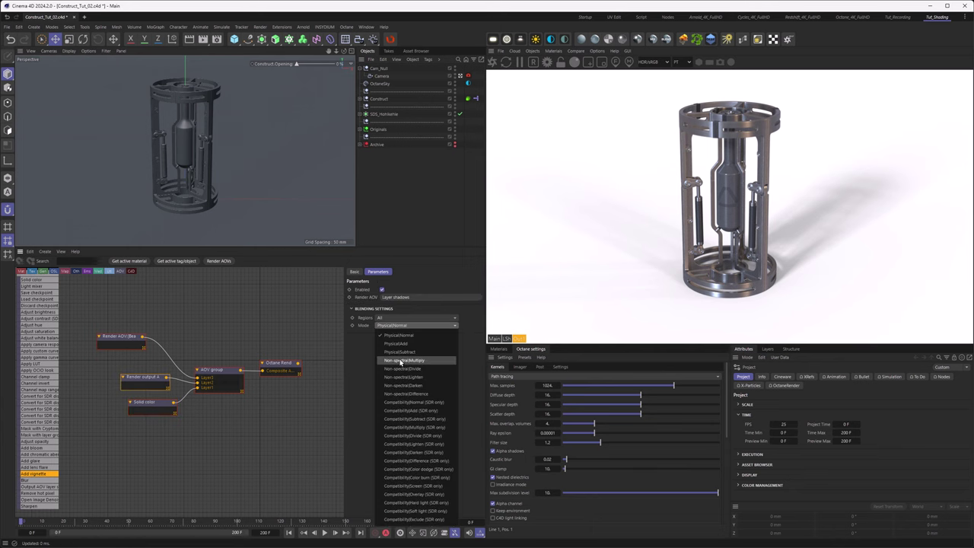
left_click(401, 361)
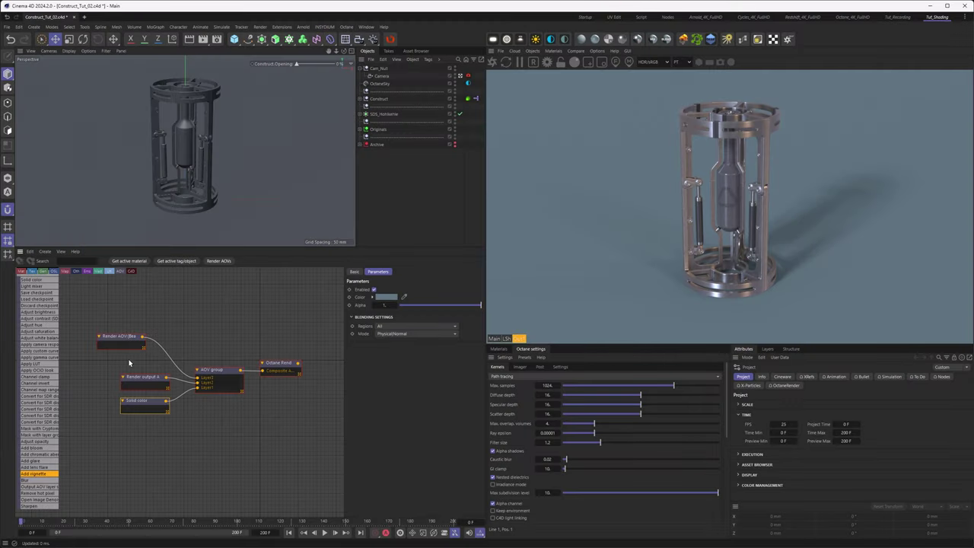
left_click_drag(123, 339, 148, 330)
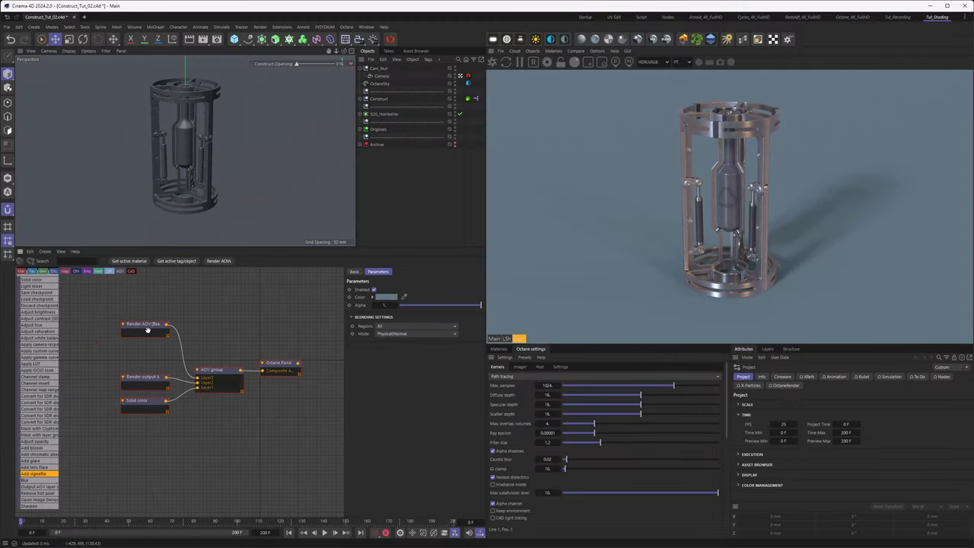
Duplicate the Render output node, add a fourth AOV group layer, and wire Beauty into Layer4.
left_click(146, 380)
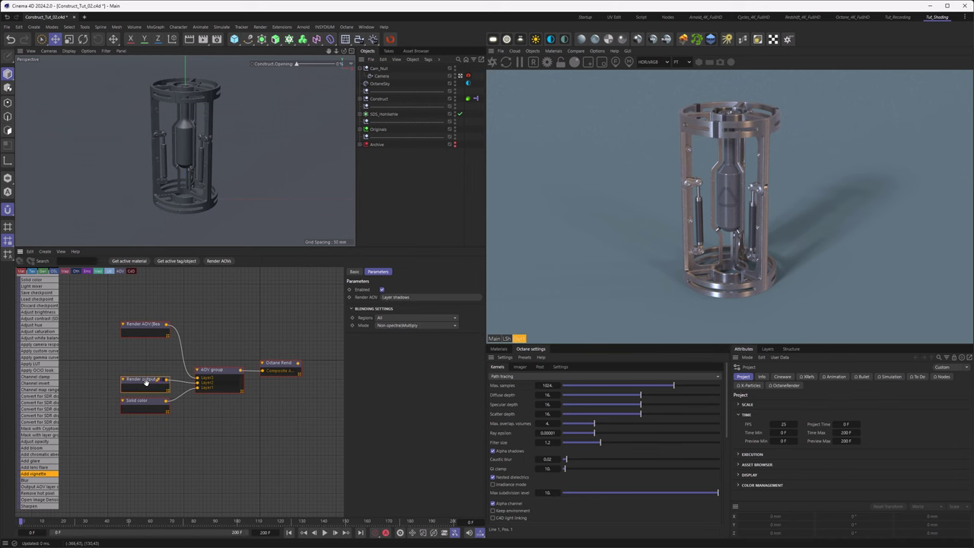
key("ctrl+v")
left_click(212, 370)
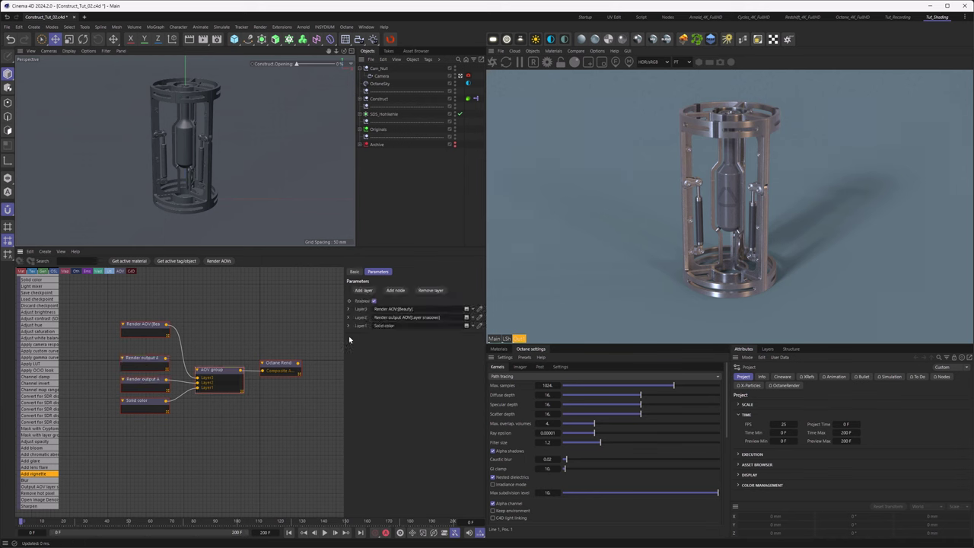
left_click(370, 292)
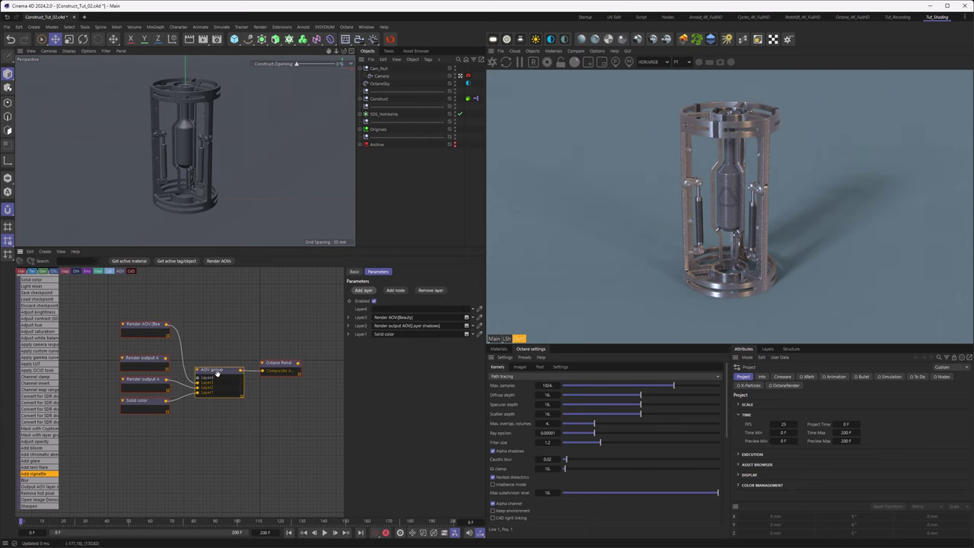
left_click(145, 358)
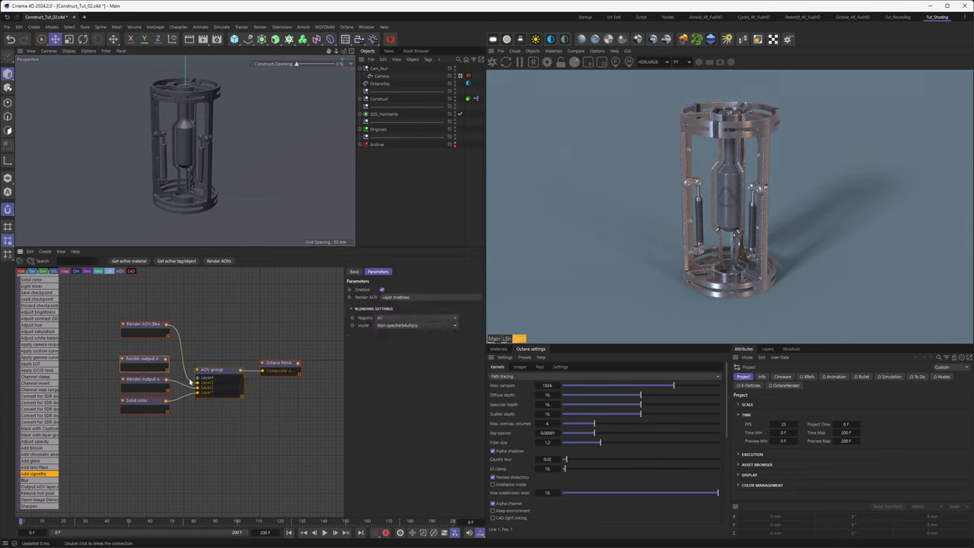
left_click_drag(190, 381, 200, 388)
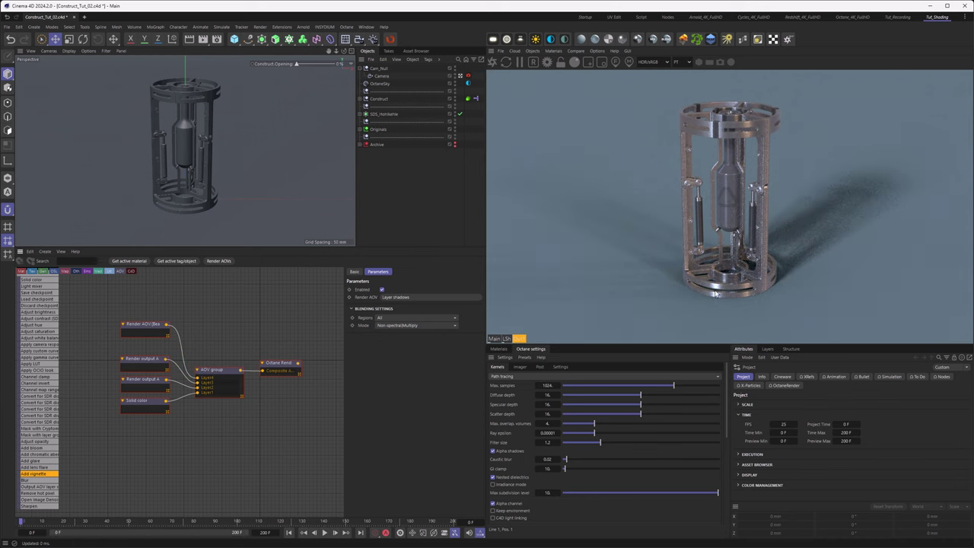
mouse_move(141, 365)
left_mouse_down()
mouse_move(144, 387)
mouse_move(147, 370)
left_mouse_up()
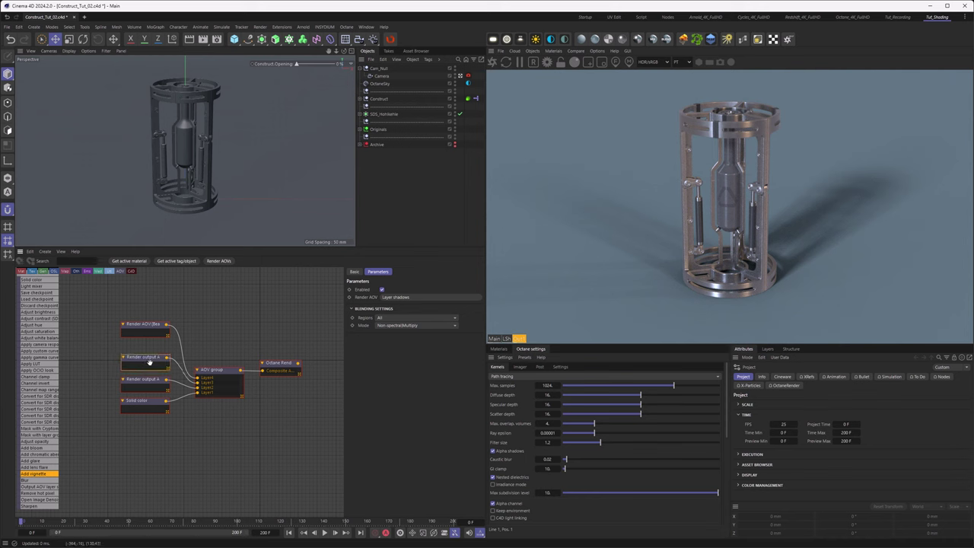
Make the copy output Layer reflections with Physical/Add blending.
left_click(408, 299)
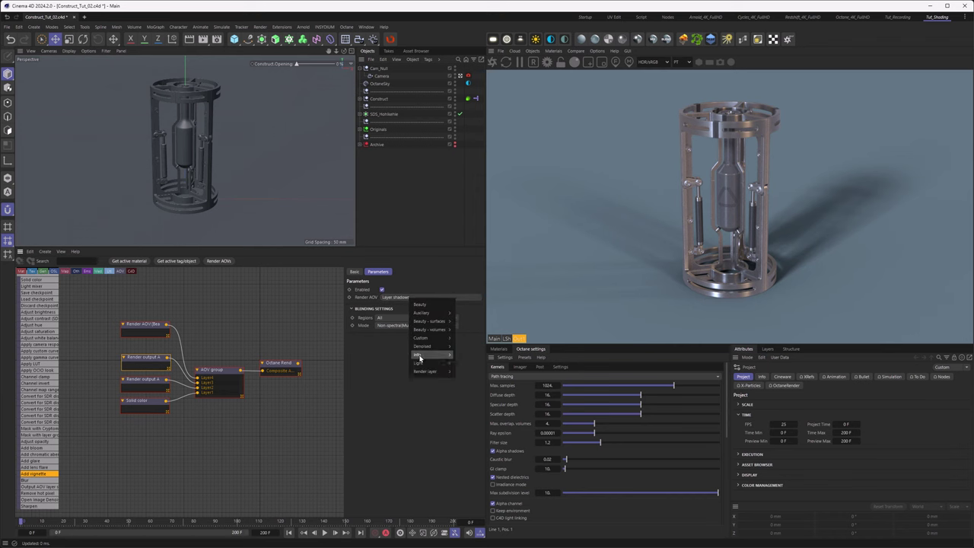
mouse_move(425, 371)
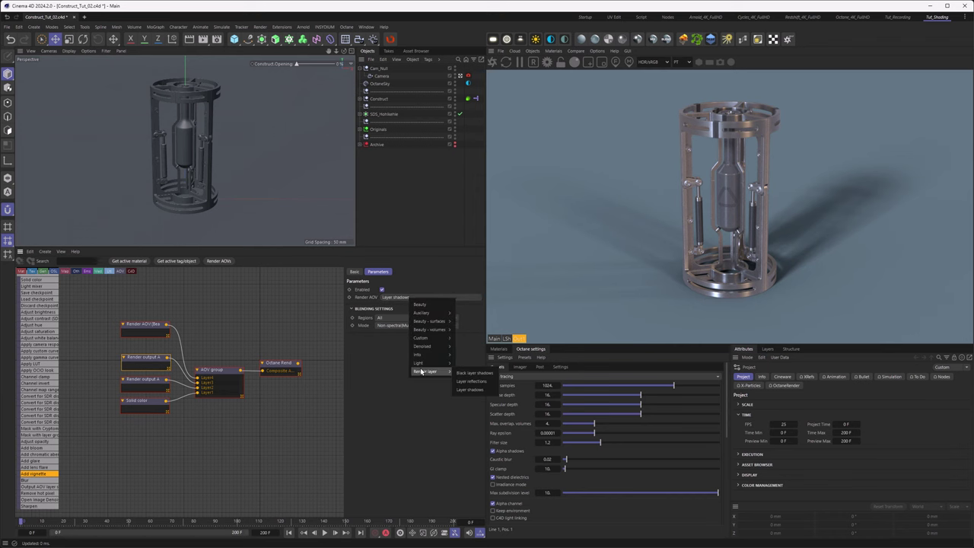
left_click(469, 382)
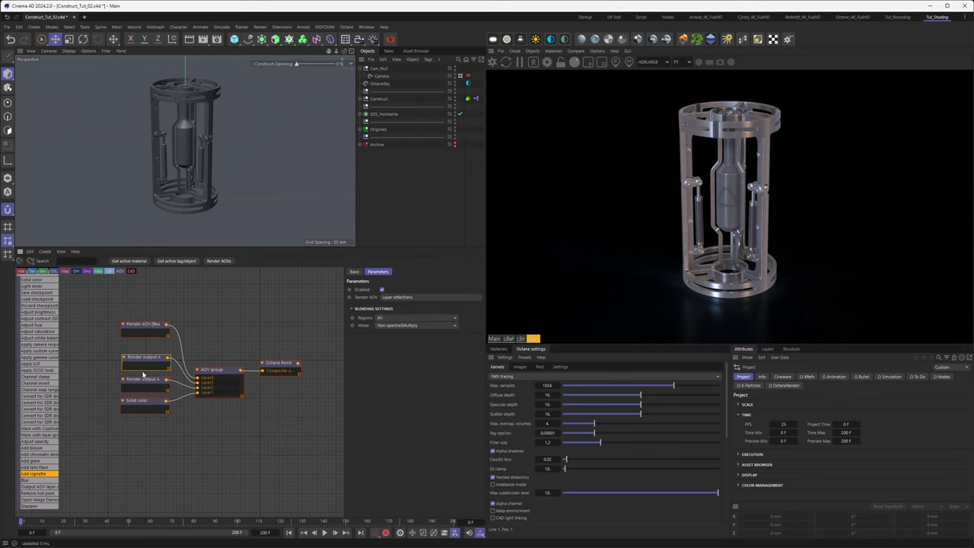
left_click(417, 326)
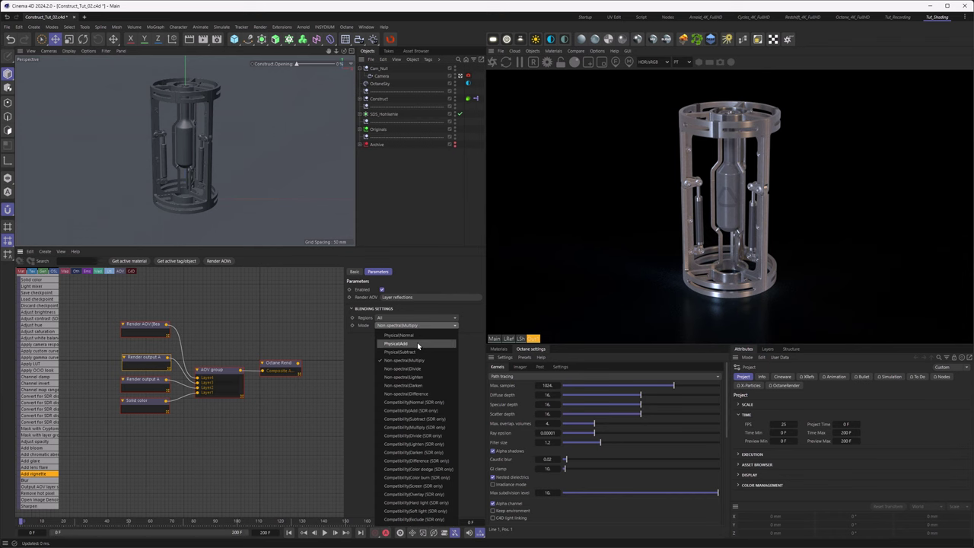
left_click(397, 344)
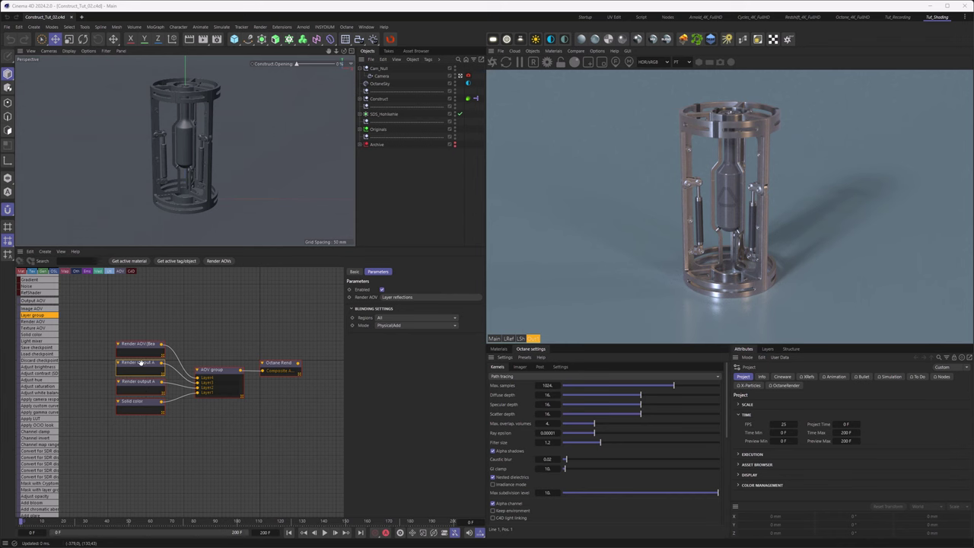
left_click(510, 338)
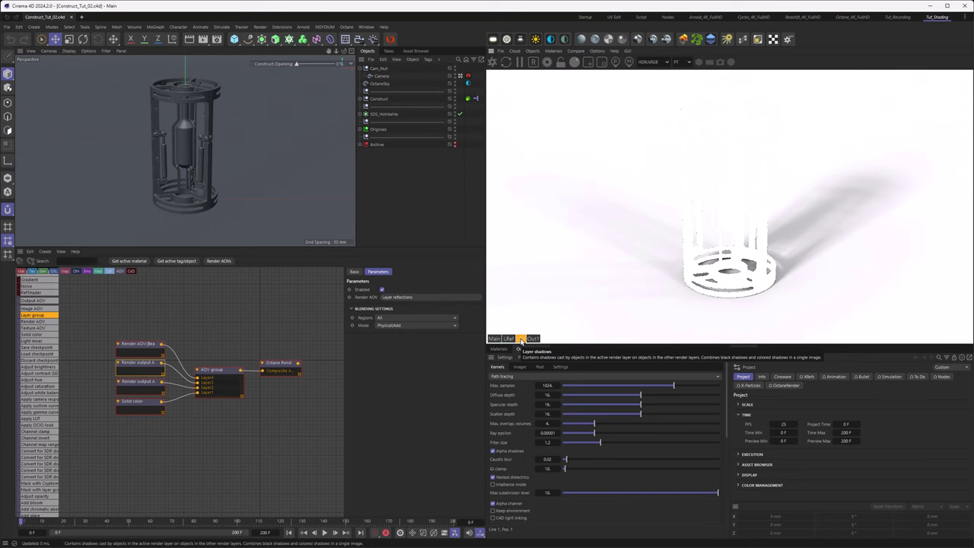
left_click(533, 338)
left_click(212, 40)
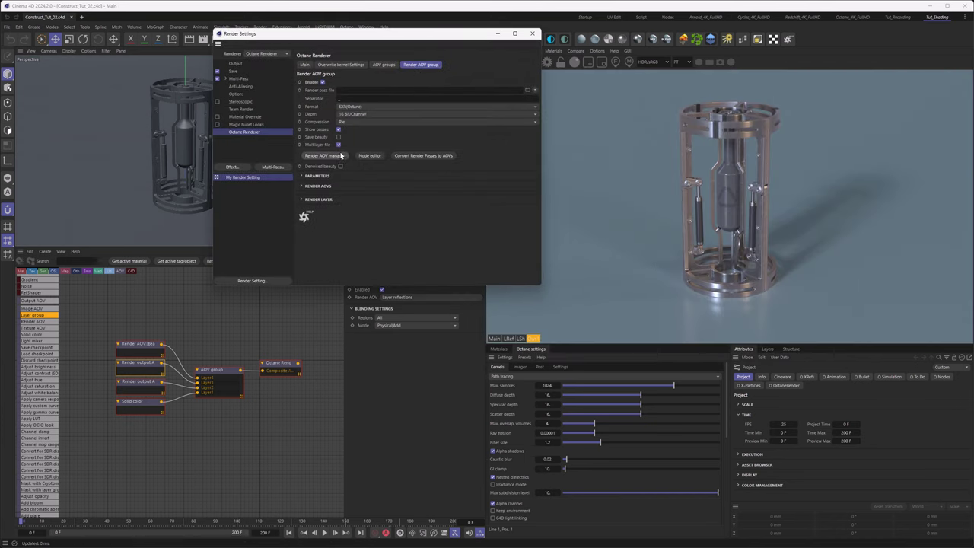
left_click(325, 155)
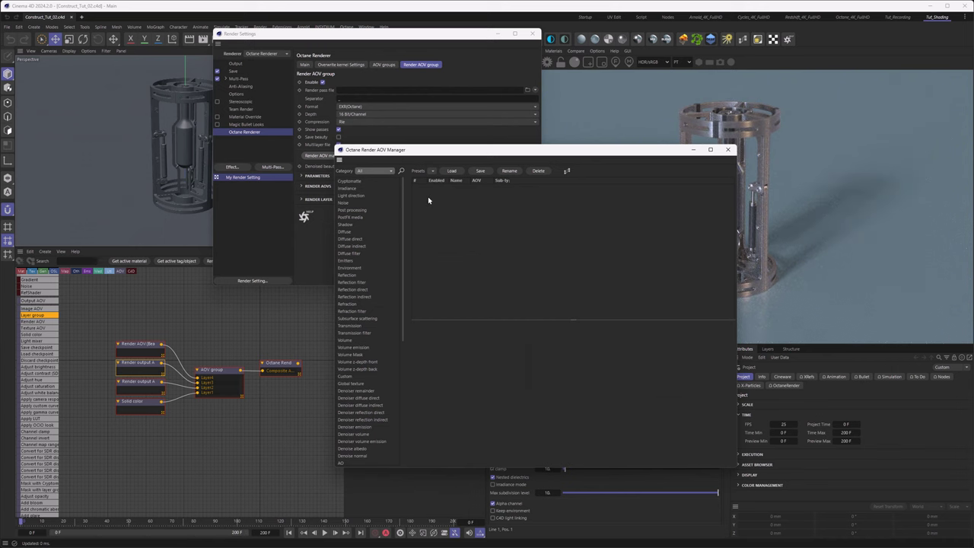
left_click(727, 149)
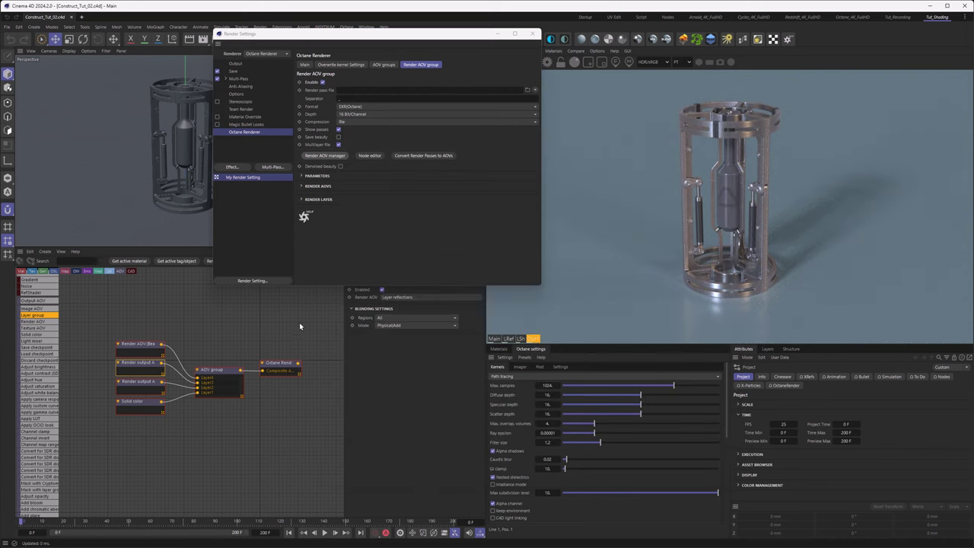
left_click(532, 33)
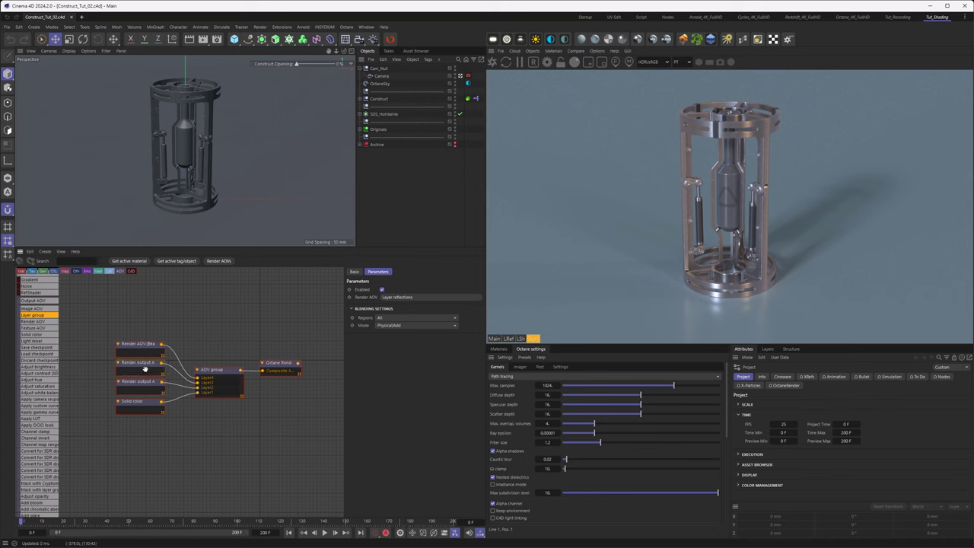
left_click(234, 376)
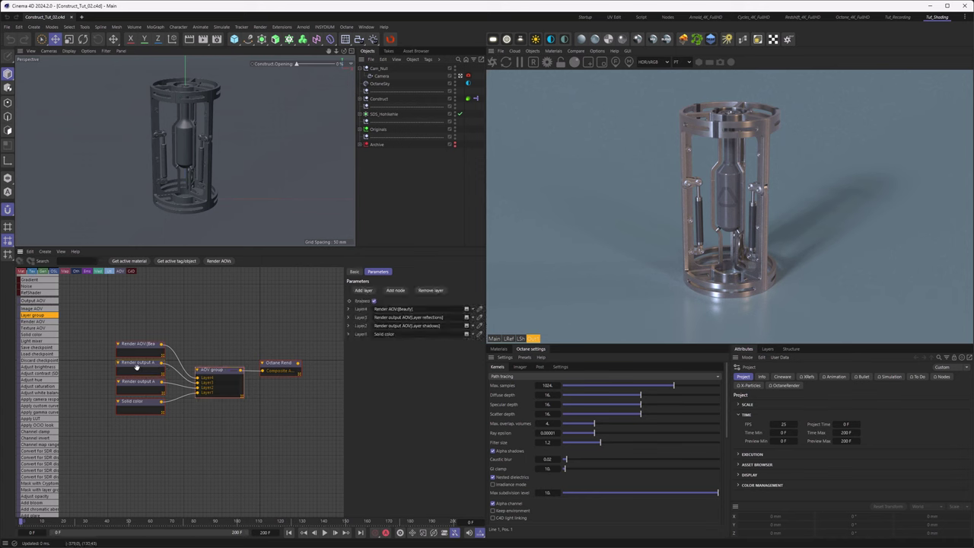
left_click(362, 317)
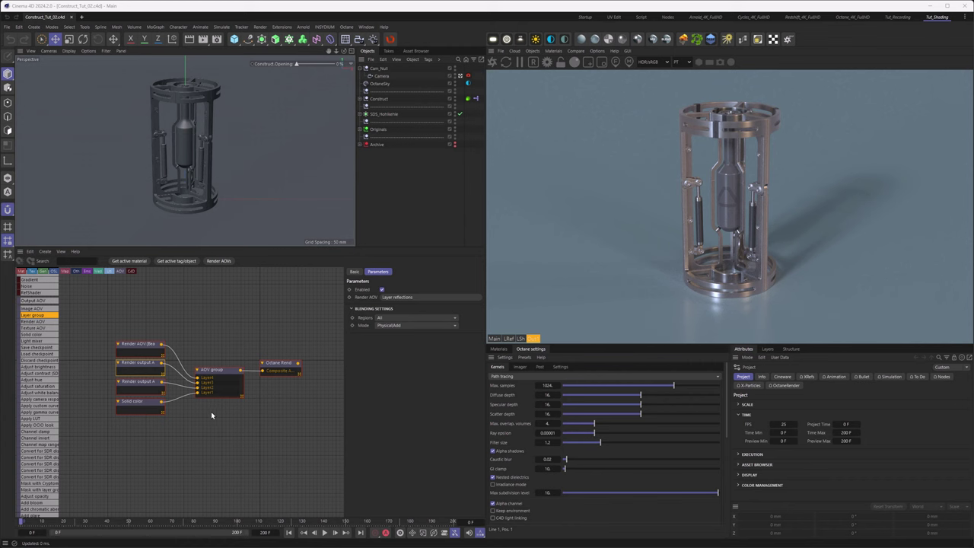
Move the Render output and Solid color nodes aside and pan the graph to make room.
left_click_drag(194, 432, 134, 409)
left_click_drag(130, 368, 74, 384)
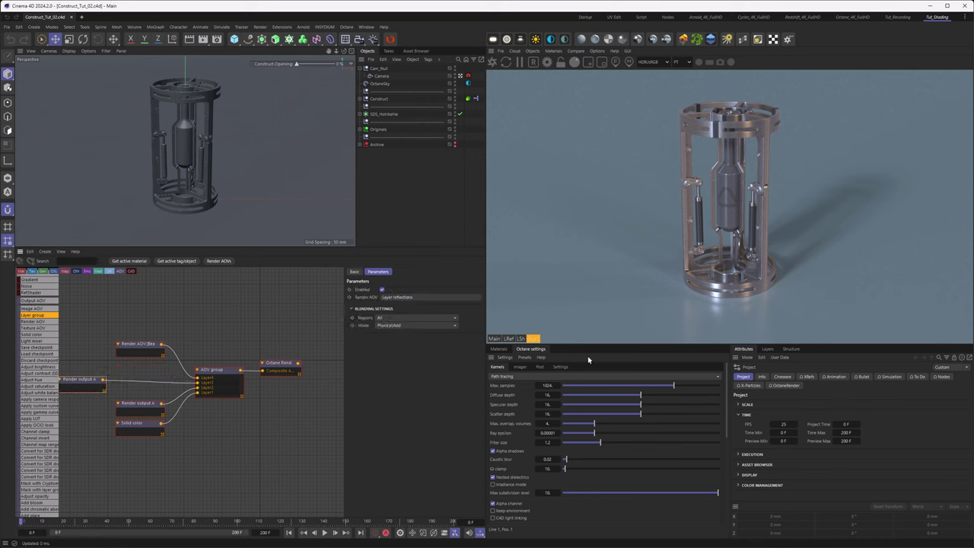
middle_click_drag(241, 446, 317, 447)
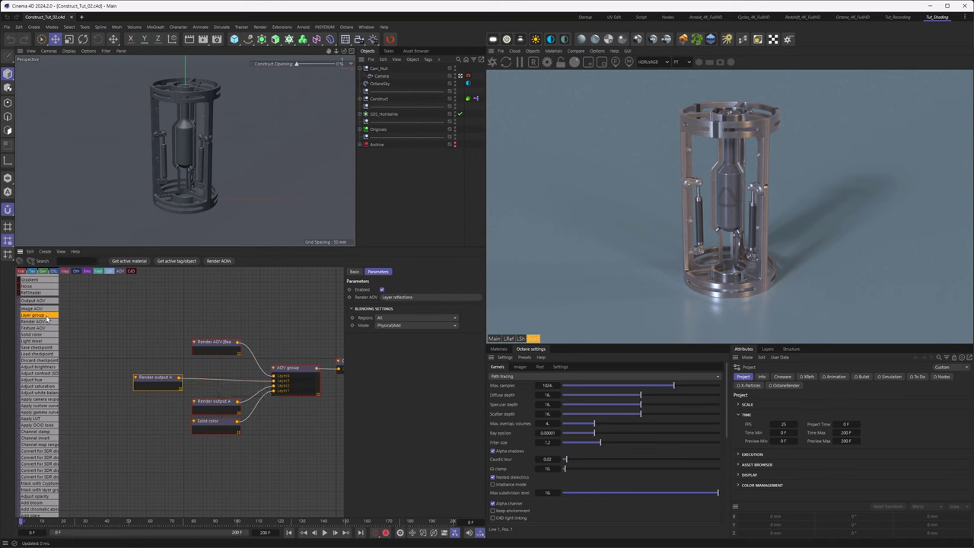
Insert a Layer group on the reflections wire; reflections PhysicalNormal, group PhysicalAdd.
left_click(216, 374)
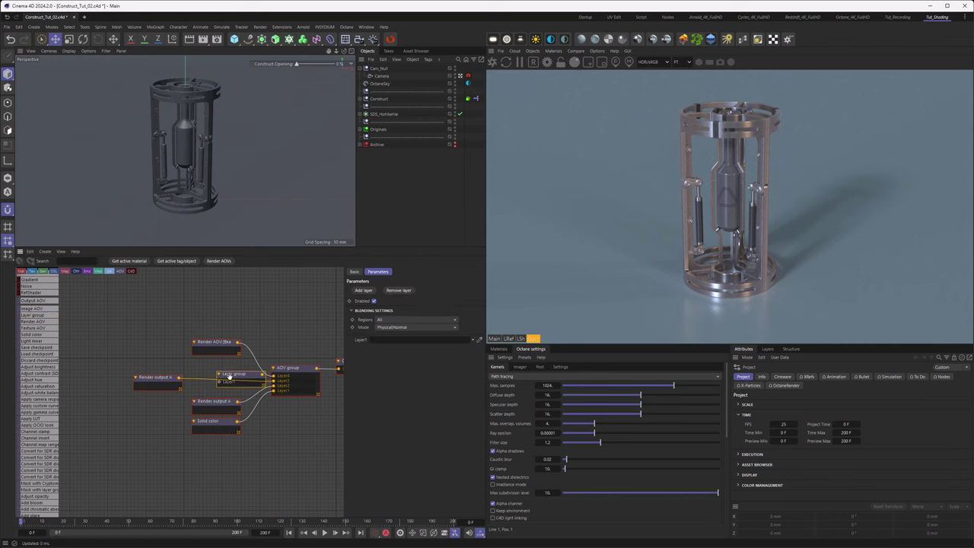
mouse_move(216, 381)
left_mouse_down()
mouse_move(143, 379)
mouse_move(203, 376)
left_mouse_up()
left_click(204, 376)
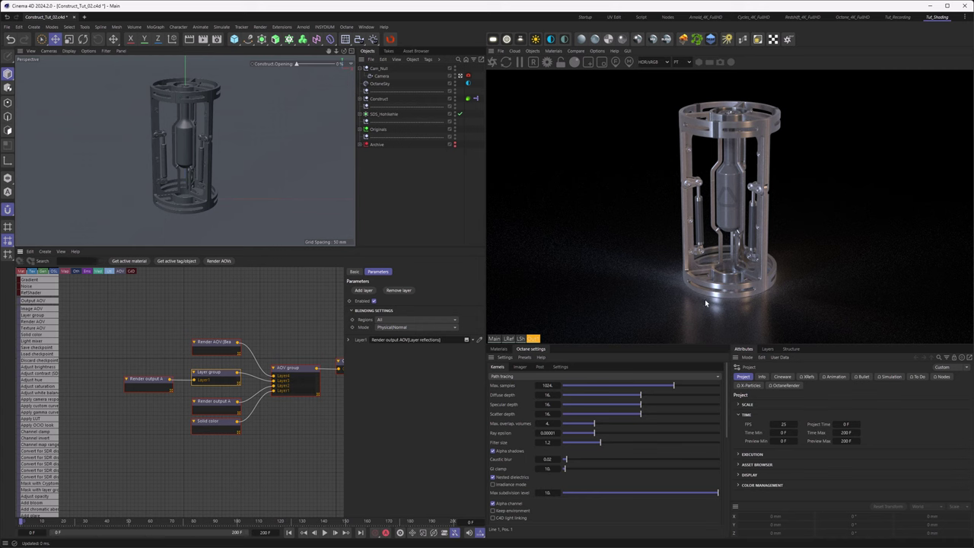
left_click(151, 379)
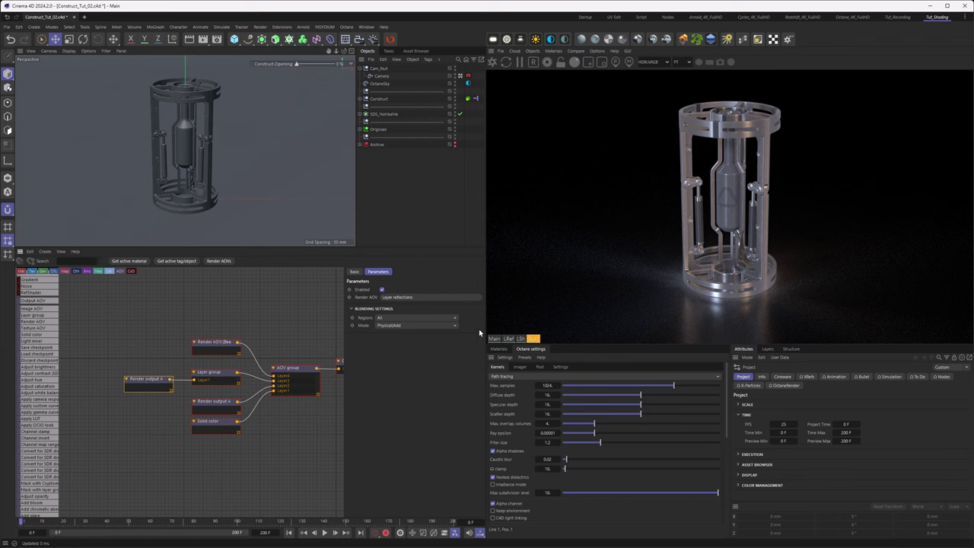
left_click(408, 325)
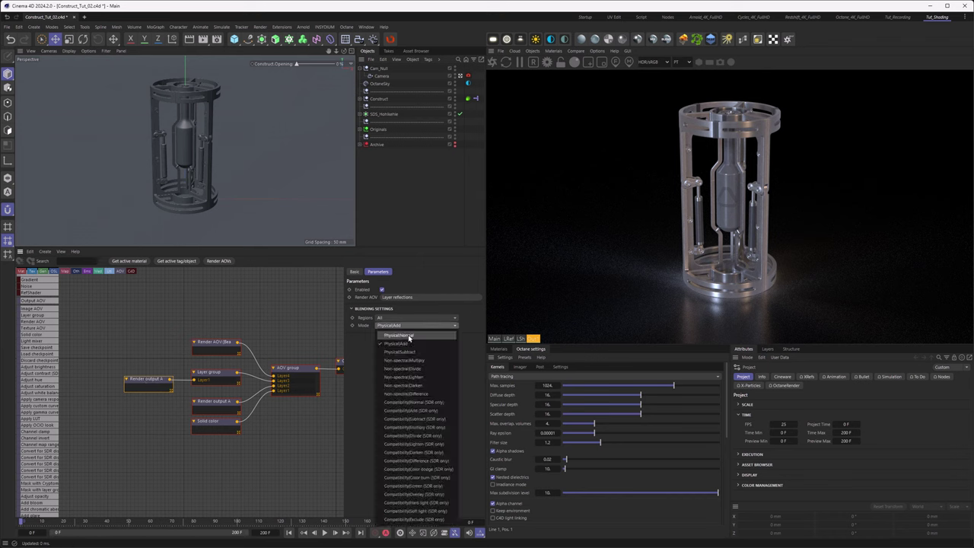
left_click(397, 335)
left_click(217, 372)
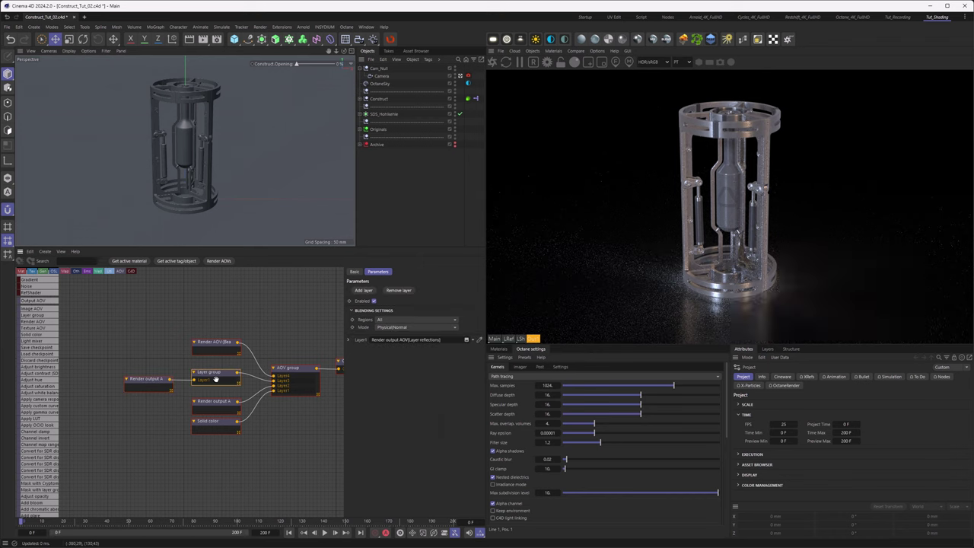
left_click(409, 328)
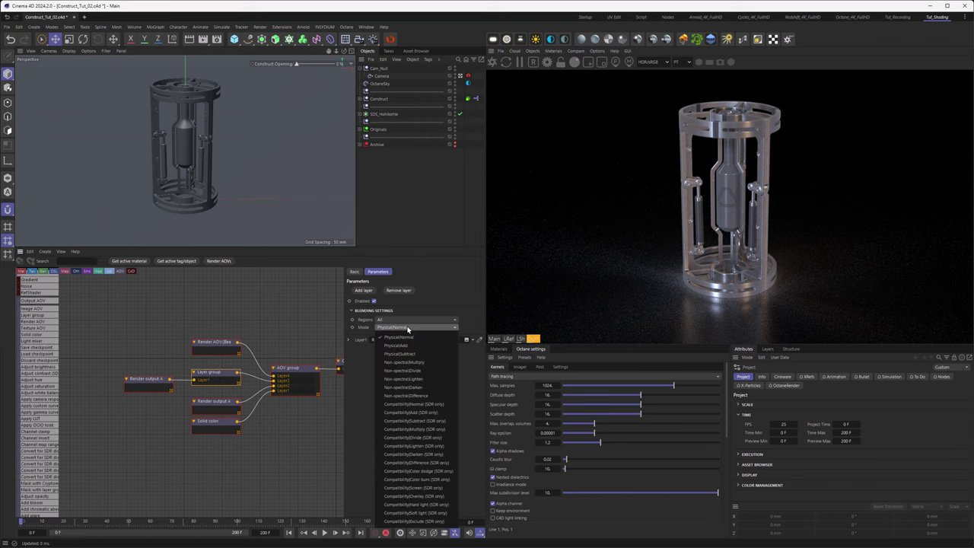
left_click(395, 345)
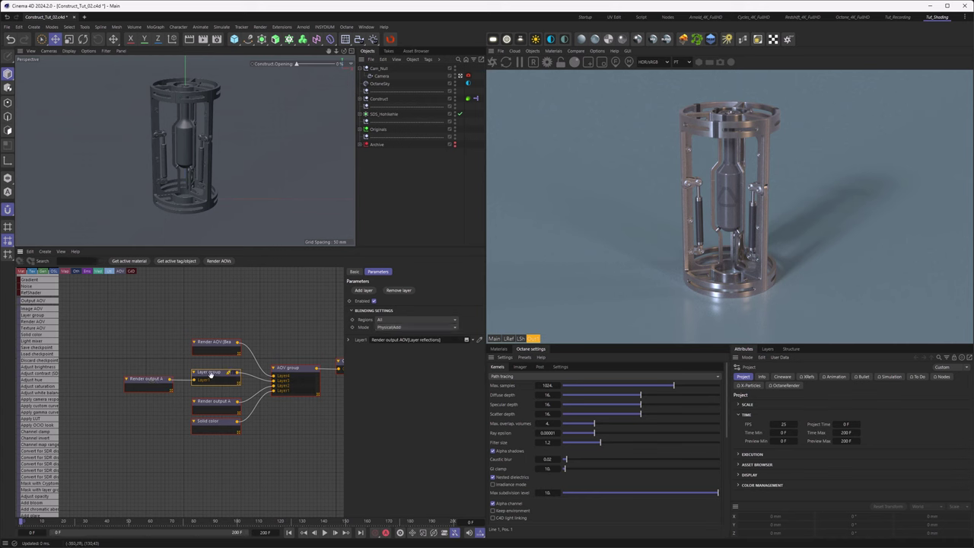
Add a second layer slot to the Layer group and place an Adjust opacity node for it.
left_click(359, 291)
left_click_drag(153, 384, 161, 390)
scroll(52, 434, "down", 3)
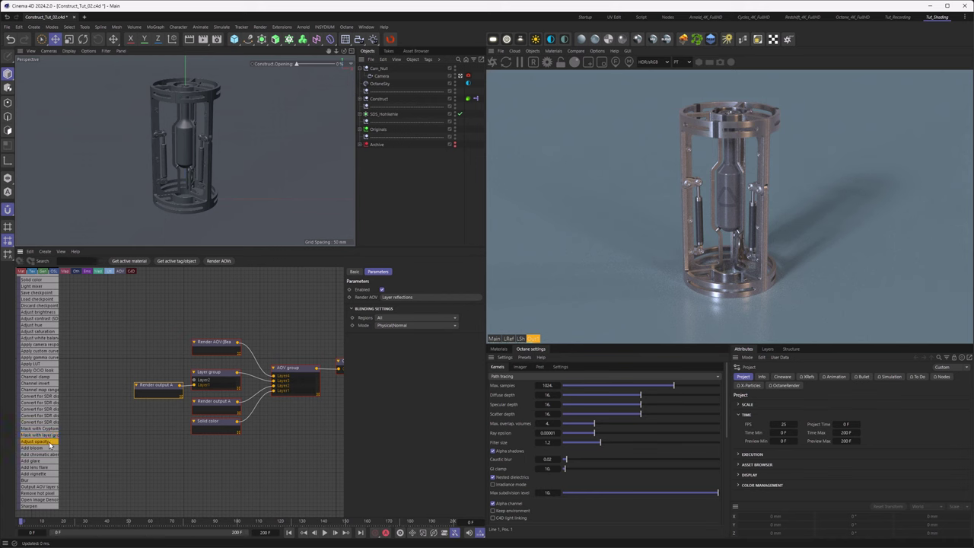
left_click_drag(50, 446, 195, 381)
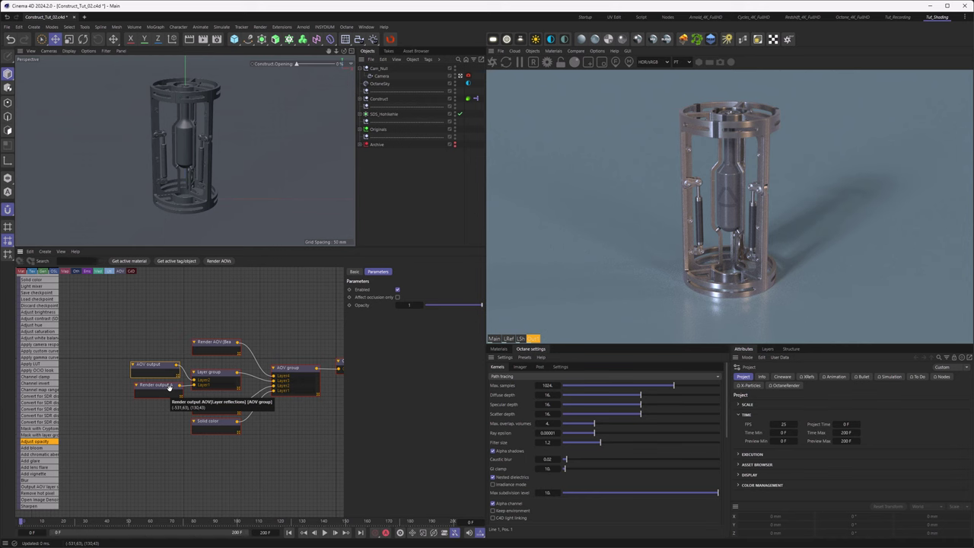
left_click_drag(156, 365, 101, 380)
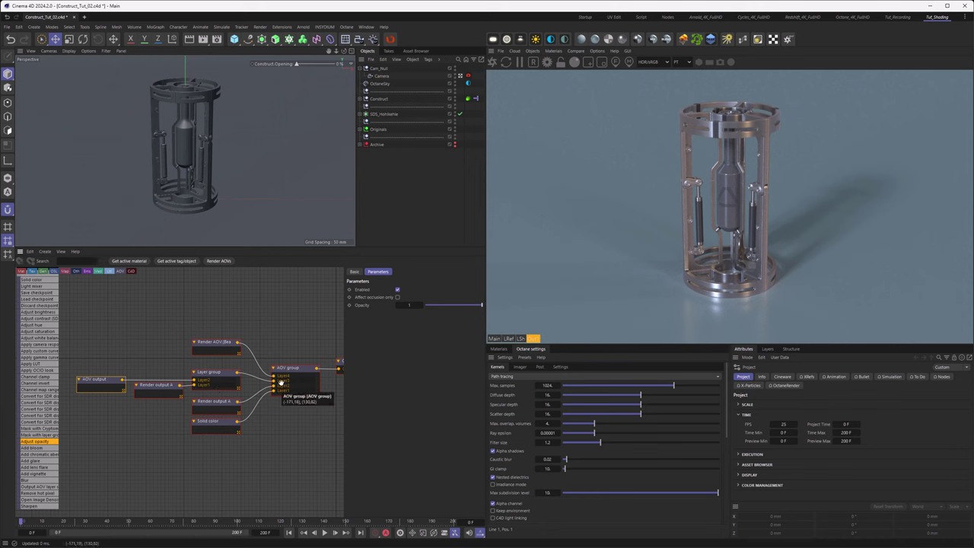
Set the opacity to 0.5 and rename the node Opacity.
left_click_drag(471, 306, 394, 311)
left_click(409, 305)
type("0.5")
key("Return")
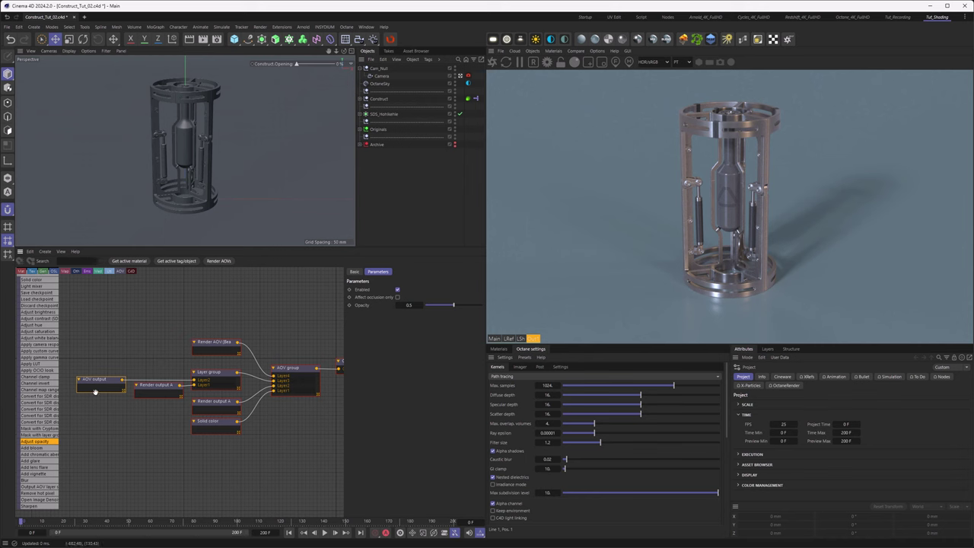
left_click(354, 272)
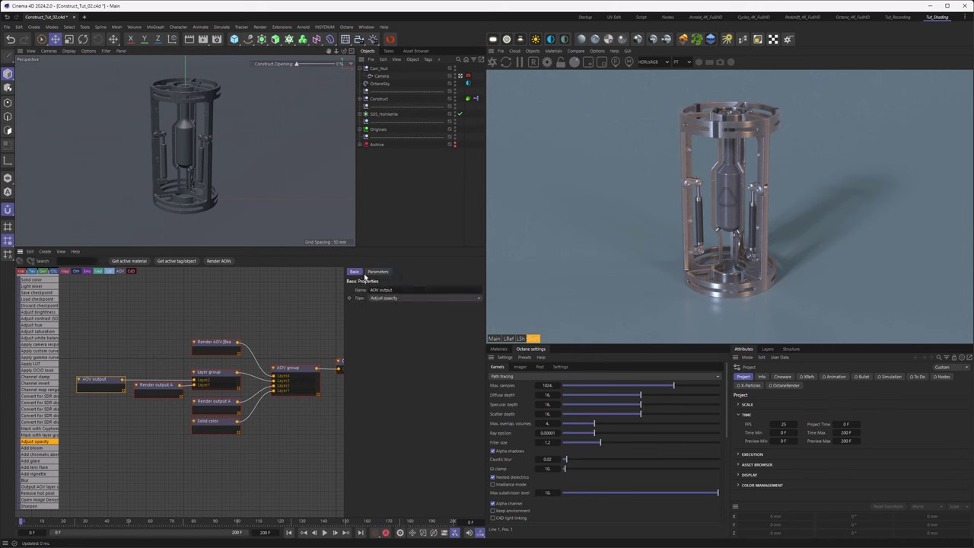
double_click(373, 290)
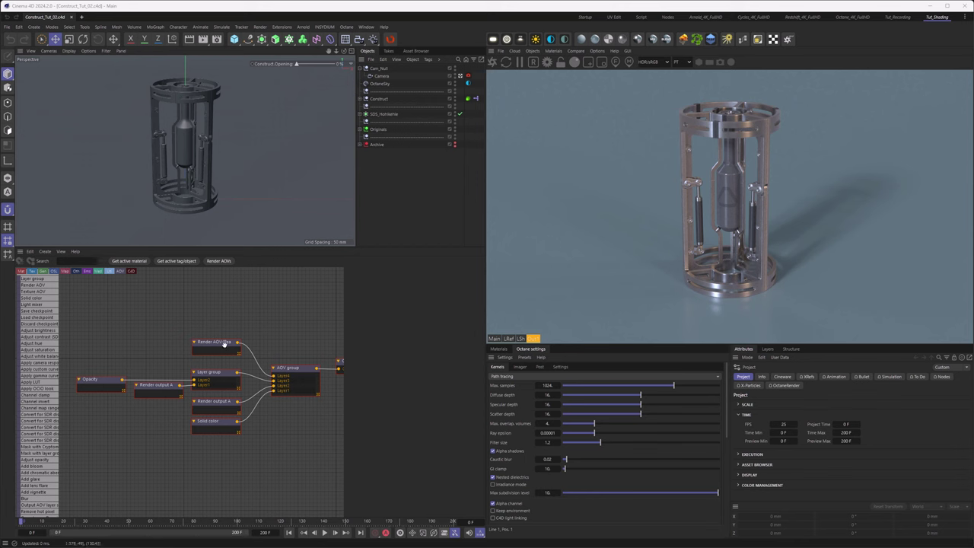
Wire an Add bloom node into a new fifth AOV group layer at Strength 0, then view Octane post settings.
left_click(286, 371)
left_click(363, 291)
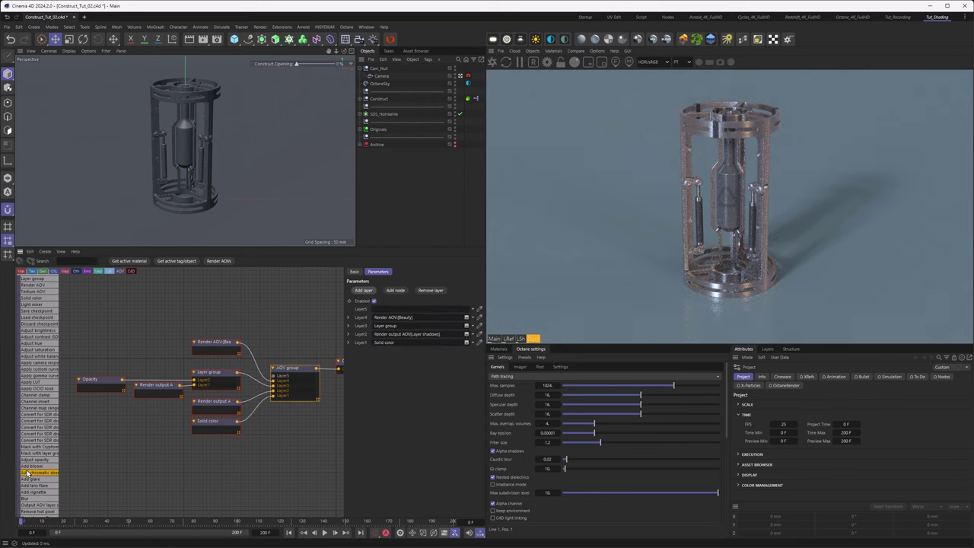
left_click_drag(29, 467, 272, 378)
left_click_drag(217, 348, 218, 355)
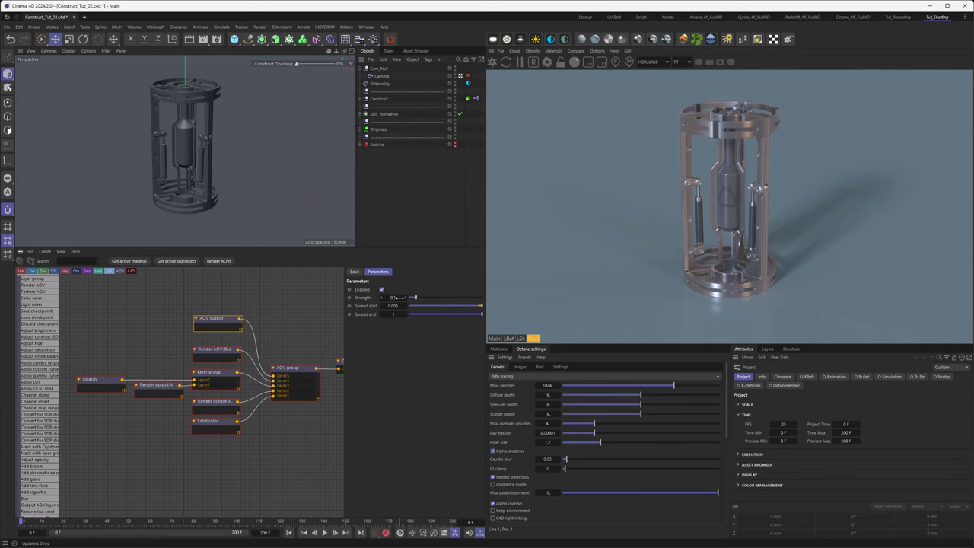
left_click_drag(417, 299, 528, 308)
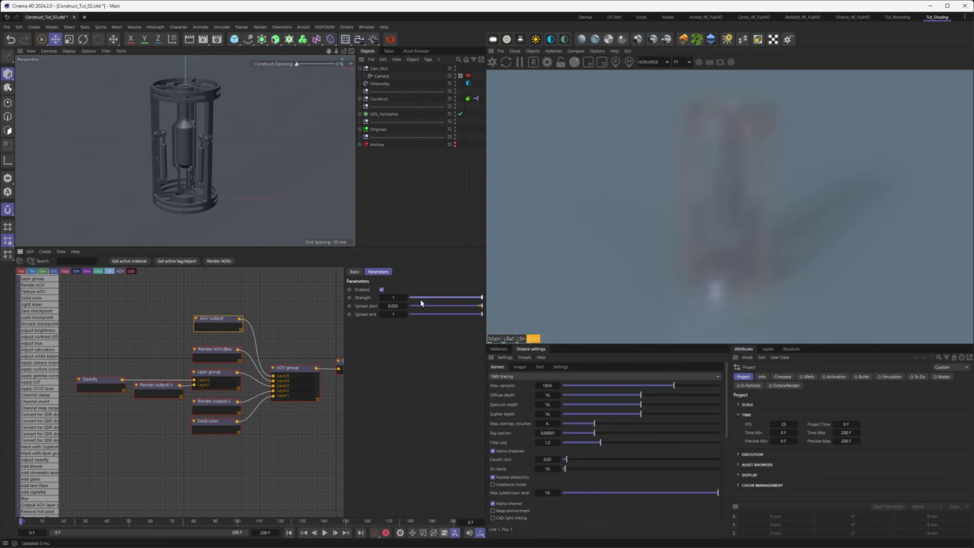
left_click_drag(417, 299, 394, 298)
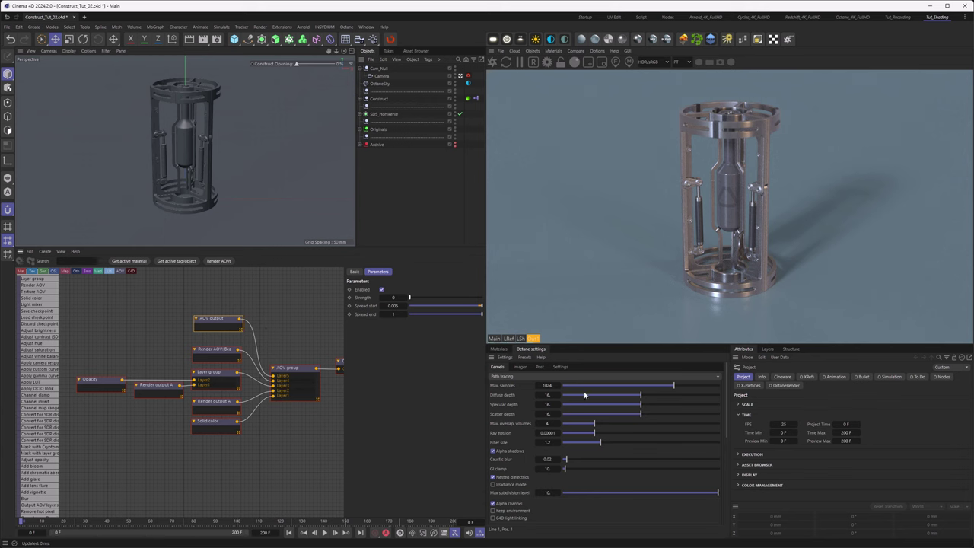
left_click(540, 366)
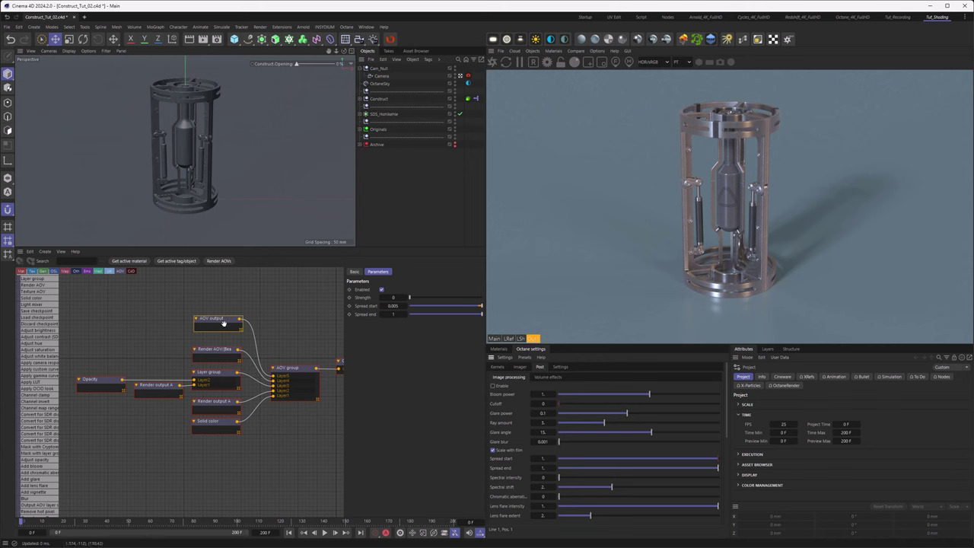
Create a new Layer group to hold the Beauty render AOV and bloom.
left_click_drag(224, 323, 146, 319)
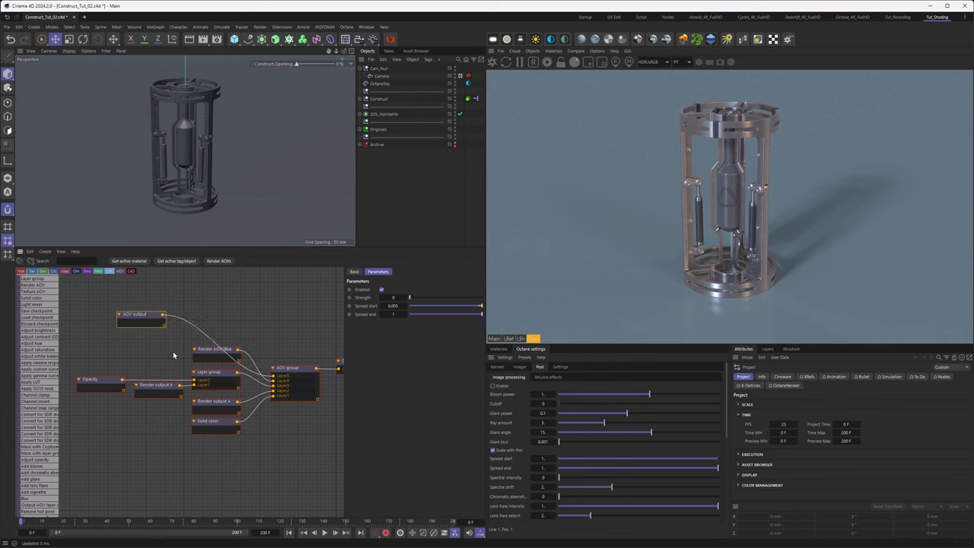
left_click(204, 372)
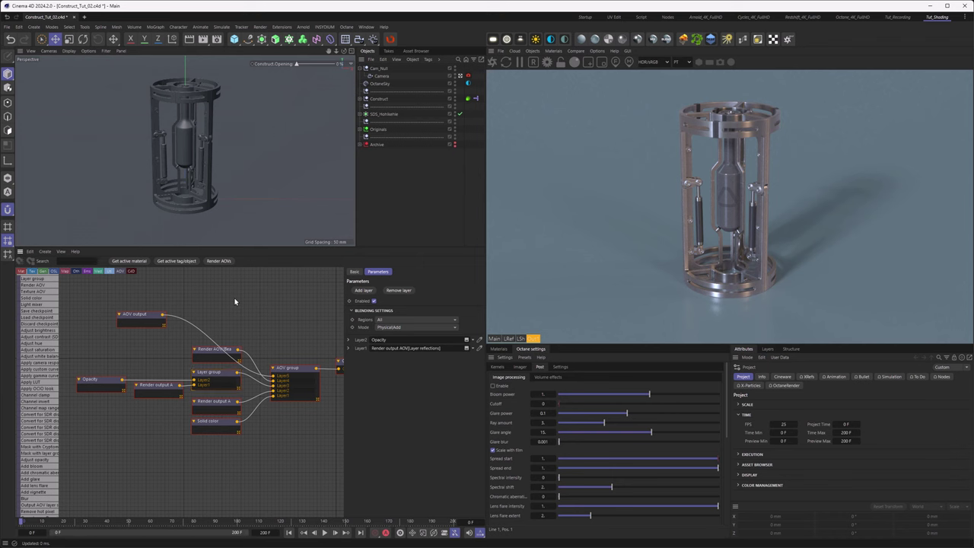
key("ctrl+v")
left_click_drag(217, 348, 275, 383)
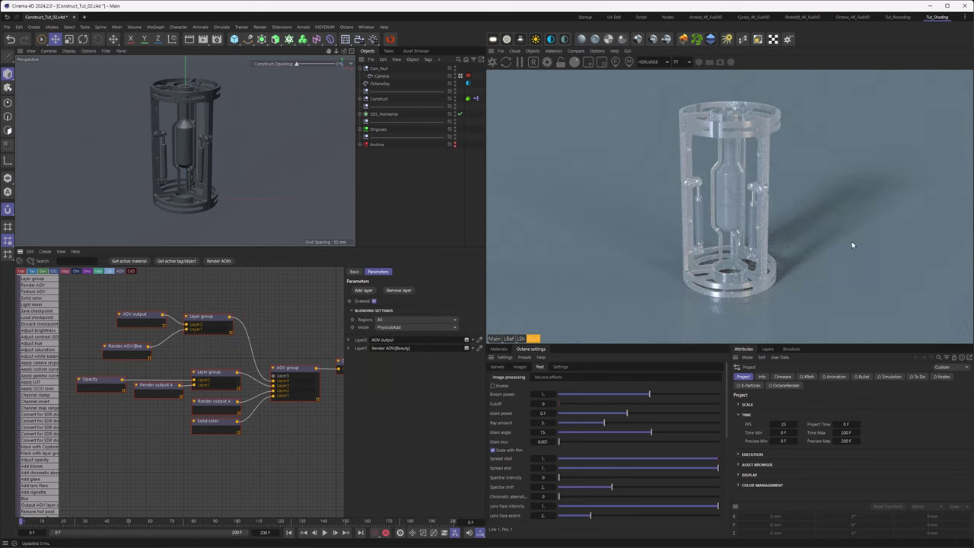
left_click(217, 372)
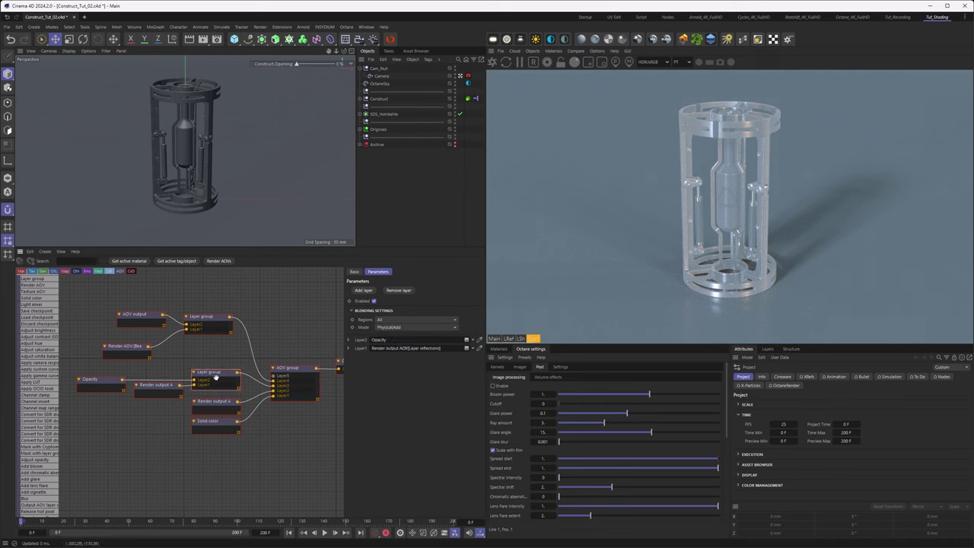
Set the new Layer group to PhysicalNormal and raise bloom Strength to 0.811.
left_click(220, 323)
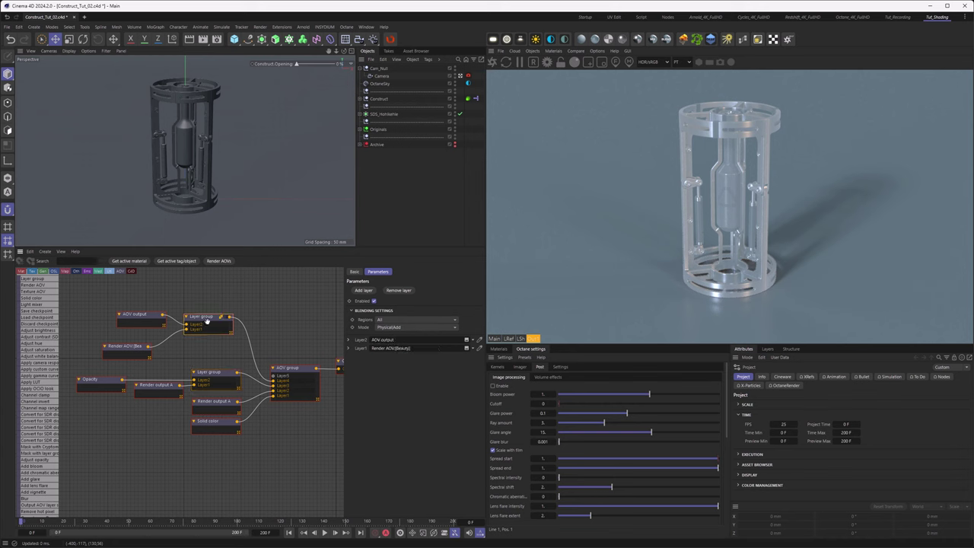
left_click(397, 328)
left_click(402, 337)
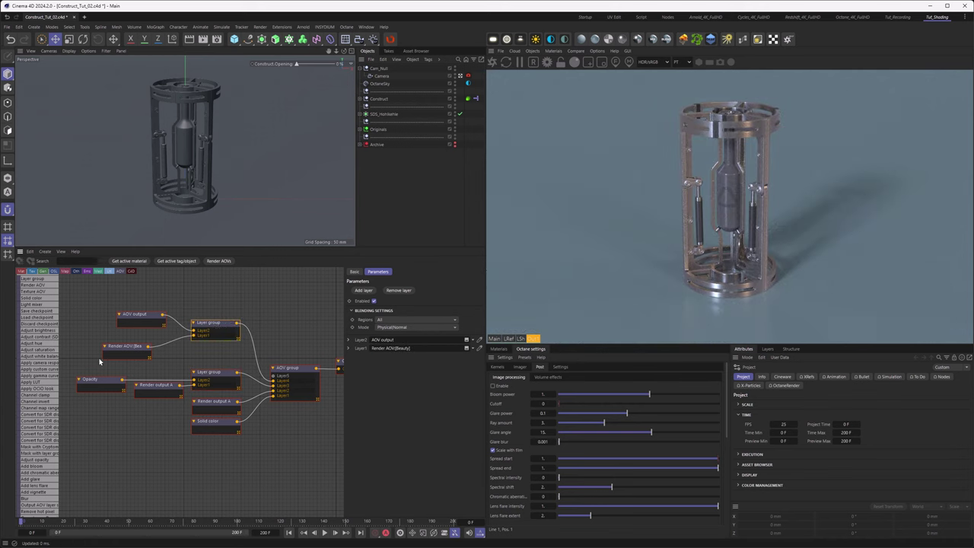
left_click_drag(121, 351, 151, 342)
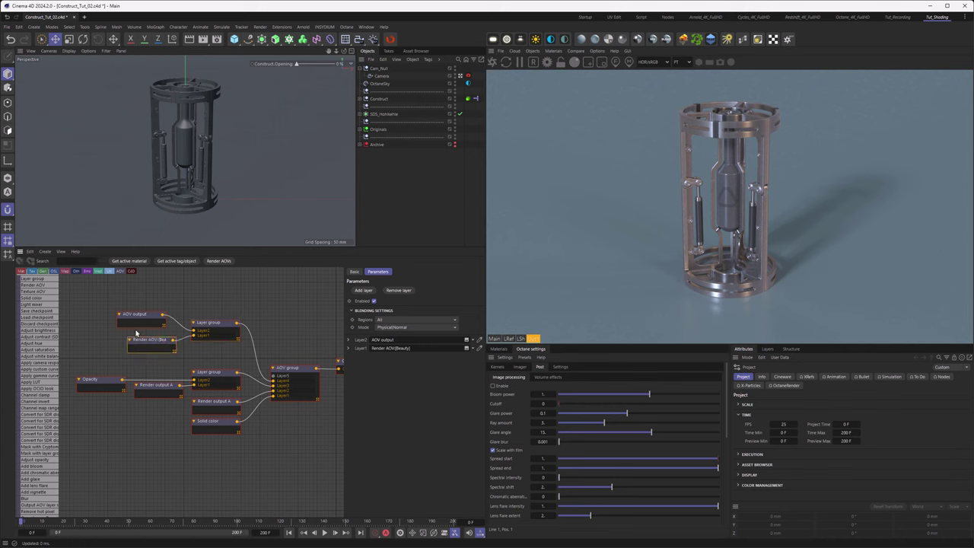
left_click(151, 344)
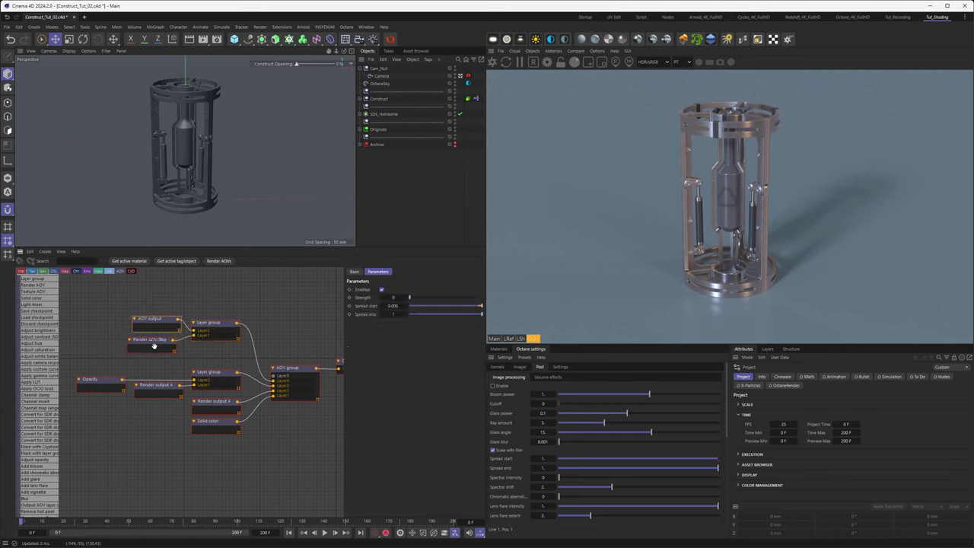
left_click(160, 323)
left_click_drag(409, 298, 457, 298)
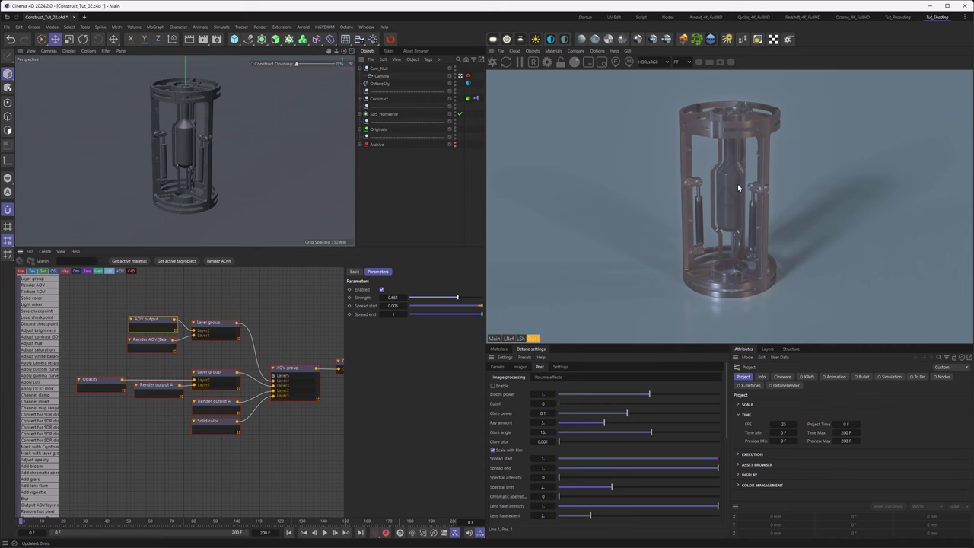
Connect the new Layer group to the AOV group's Layer5 and give it a third layer slot.
left_click(498, 348)
left_click_drag(173, 342, 274, 384)
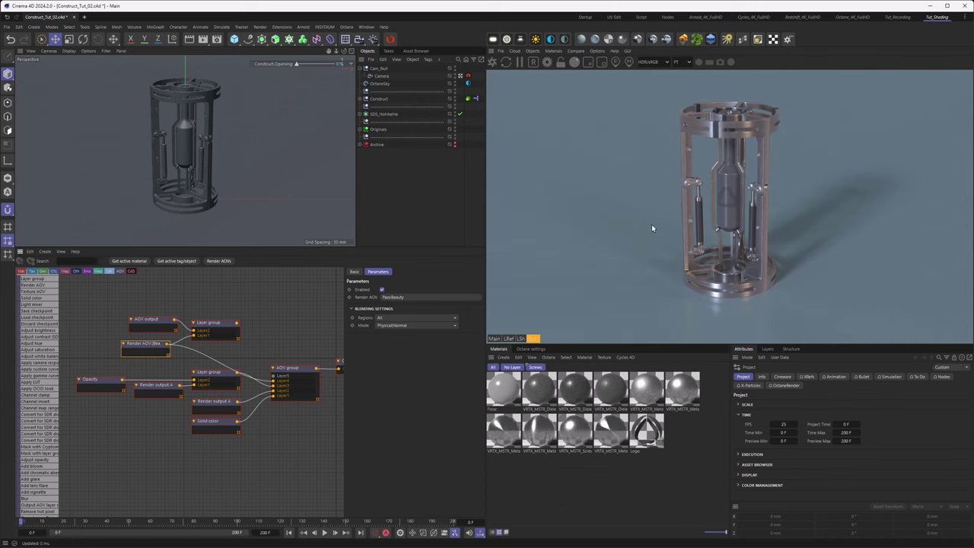
left_click_drag(174, 320, 208, 304)
left_click_drag(145, 345, 101, 359)
left_click_drag(176, 300, 162, 303)
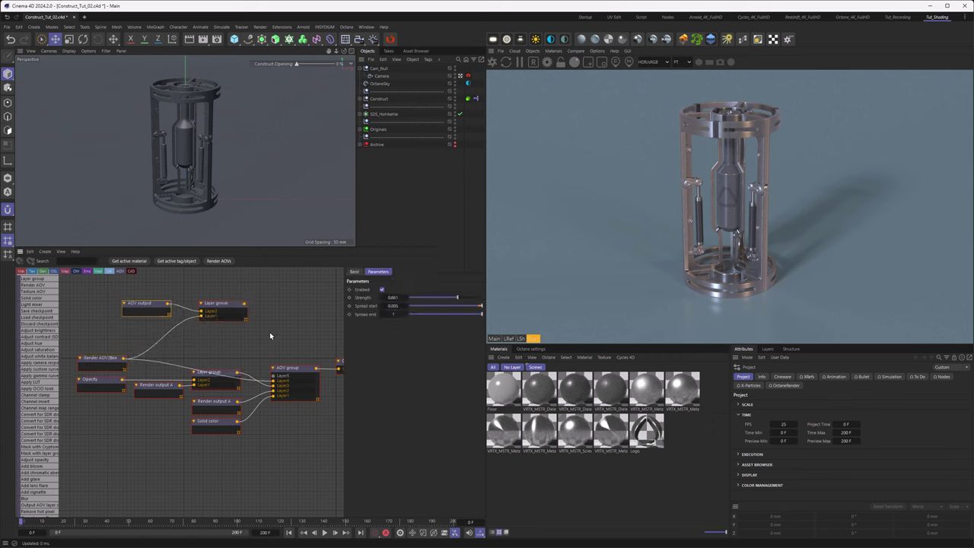
left_click_drag(245, 303, 275, 378)
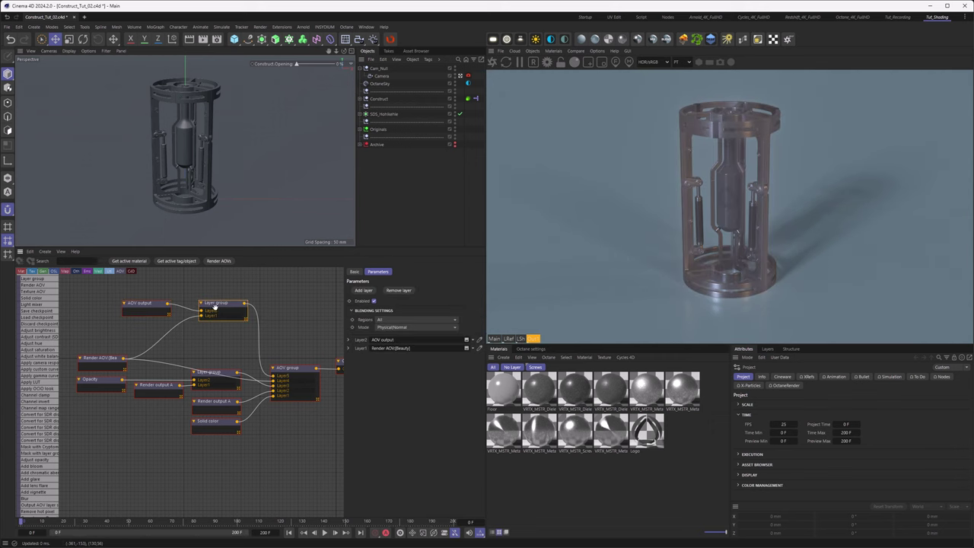
left_click(363, 289)
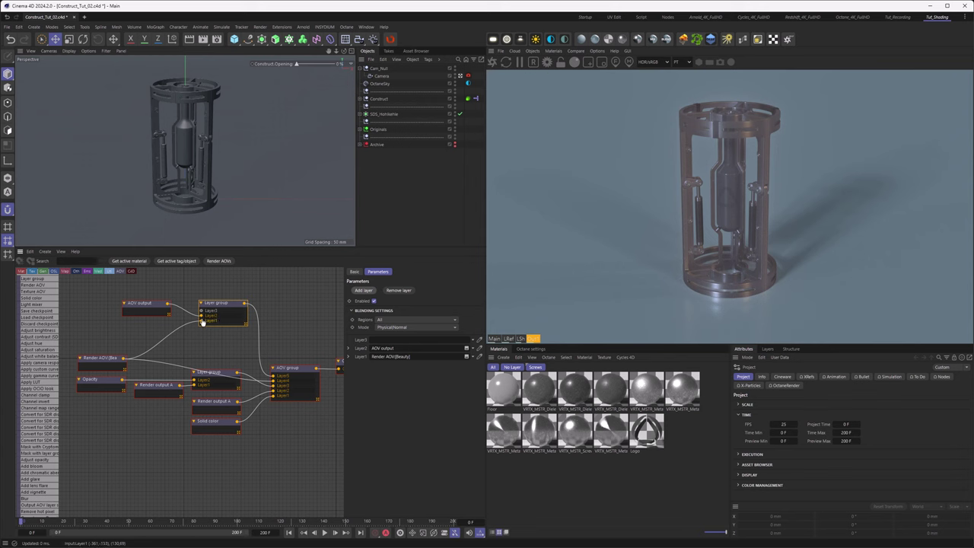
left_click_drag(202, 315, 202, 315)
Duplicate the Solid color node as black, wire it to Layer1, and save the scene.
left_click(216, 431)
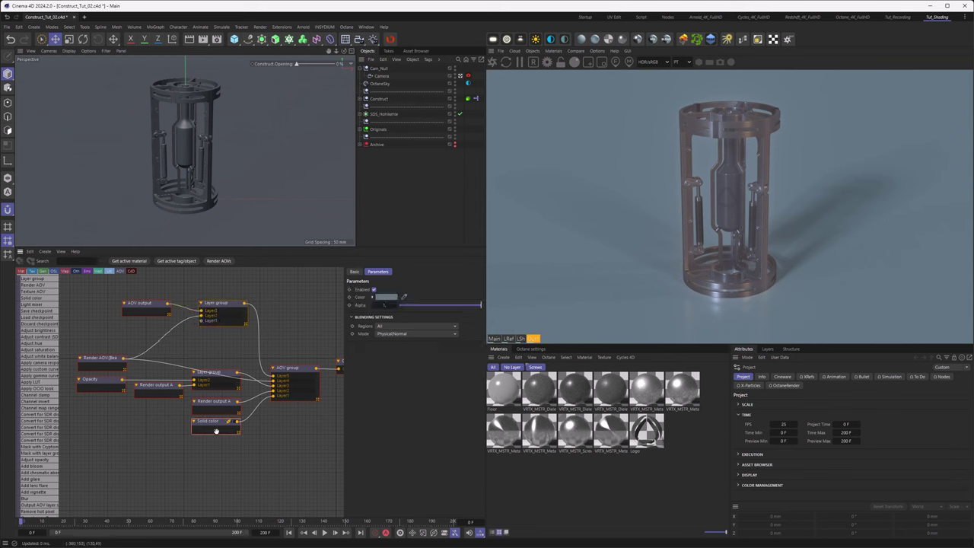
key("ctrl+c")
key("ctrl+v")
left_click_drag(206, 352, 160, 337)
left_click(386, 296)
left_click_drag(339, 367, 327, 386)
mouse_move(177, 330)
left_mouse_down()
mouse_move(199, 324)
mouse_move(178, 321)
left_mouse_up()
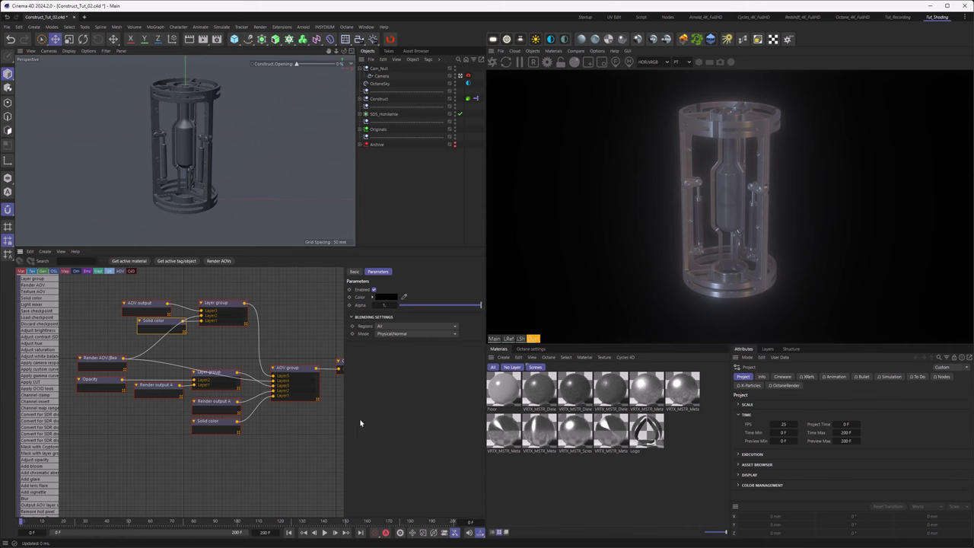
key("ctrl+s")
Rename the bloom node to Bloom and the black solid colour to Black Color.
left_click_drag(151, 303, 165, 297)
left_click(165, 296)
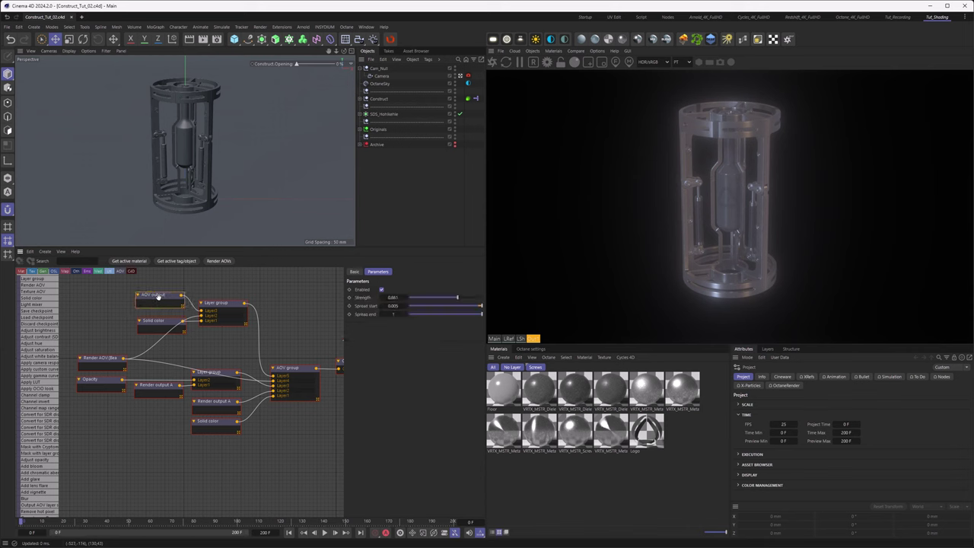
left_click(355, 271)
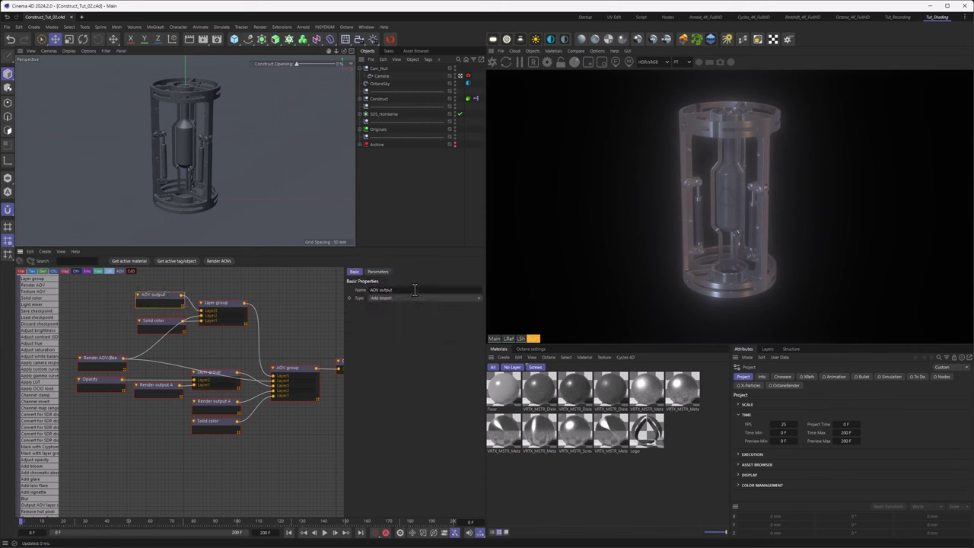
left_click(415, 290)
key("BackSpace")
key("Return")
left_click(163, 325)
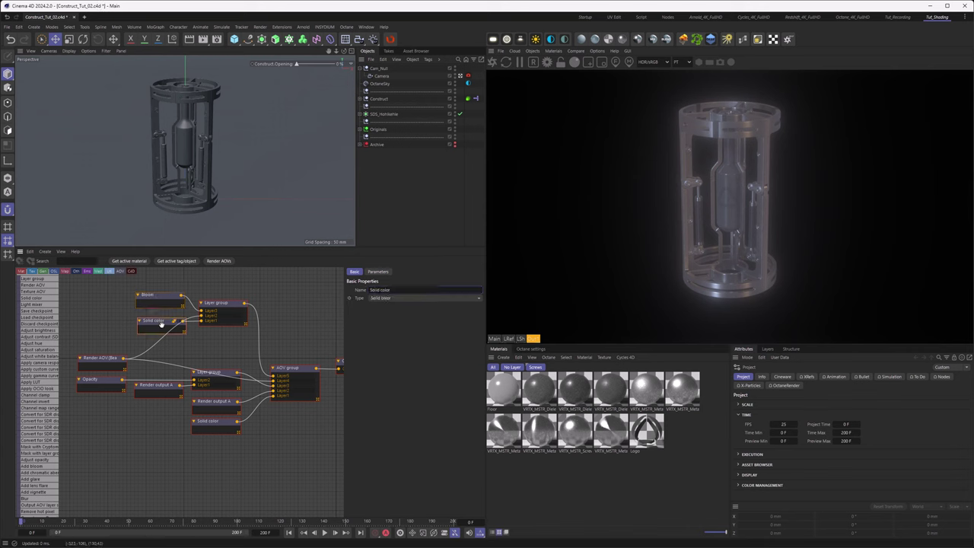
left_click(385, 290)
type("Black Color")
key("Return")
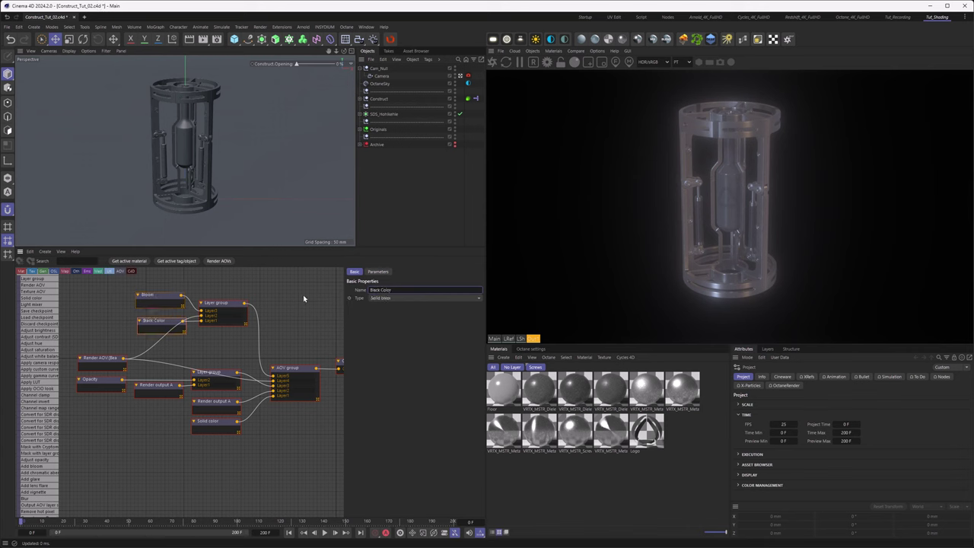
Set the Bloom node's Strength to 1.
left_click(148, 294)
left_click(378, 271)
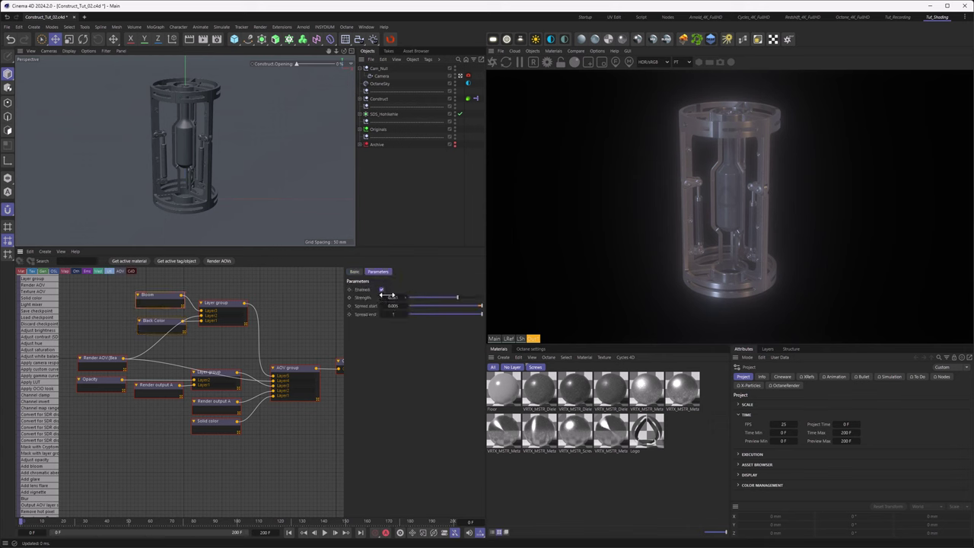
left_click(388, 296)
type("1")
key("Return")
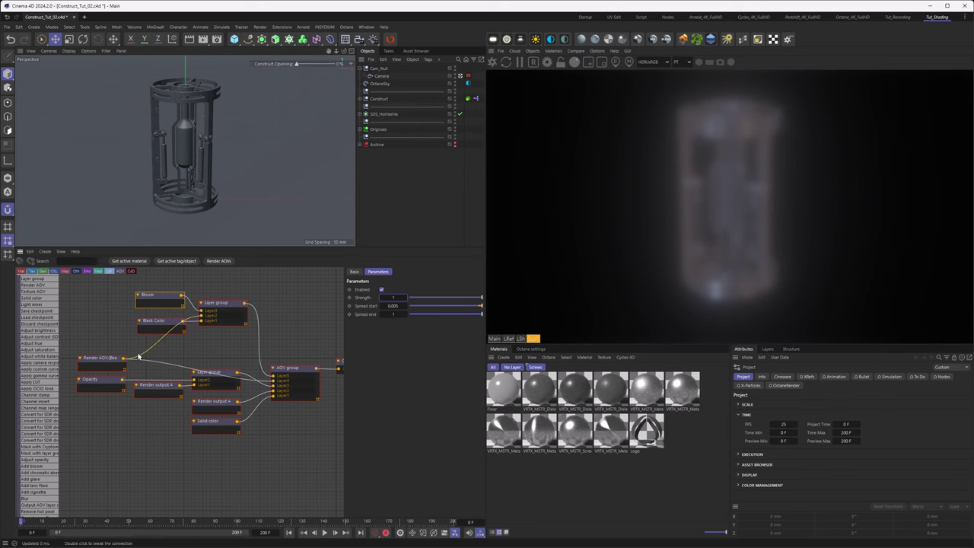
Wire the beauty render into the top Layer group, add an Apply custom curve node and a fourth layer.
mouse_move(141, 353)
left_mouse_down()
mouse_move(152, 343)
mouse_move(108, 359)
mouse_move(122, 358)
left_mouse_up()
left_click_drag(40, 373, 210, 345)
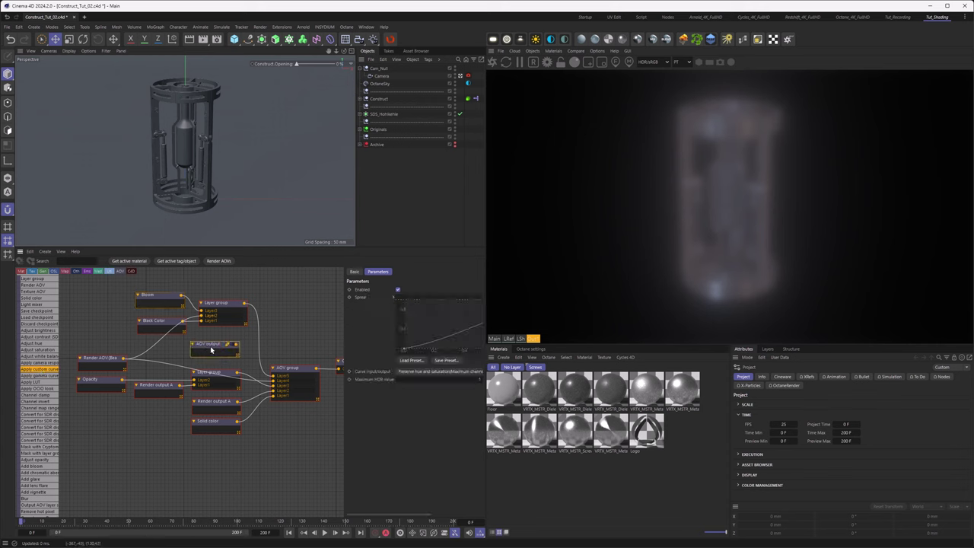
left_click(210, 312)
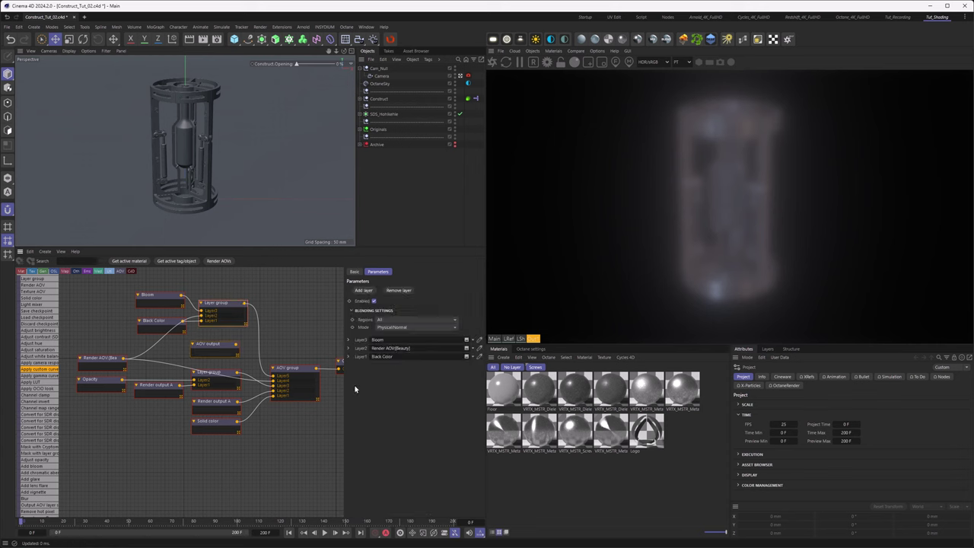
left_click(362, 291)
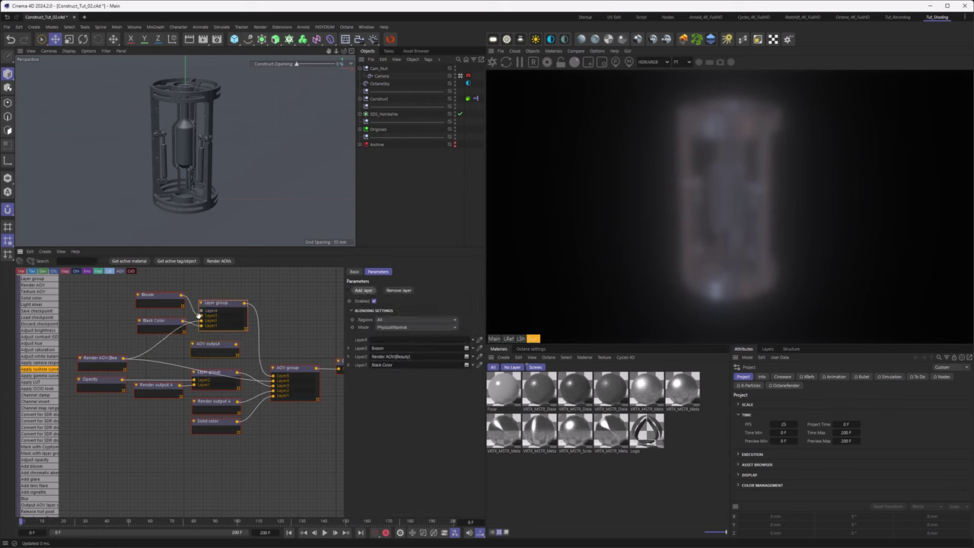
Connect Bloom to Layer4 and the custom curve node, placed above Black Color, to Layer3.
left_click_drag(201, 313, 167, 330)
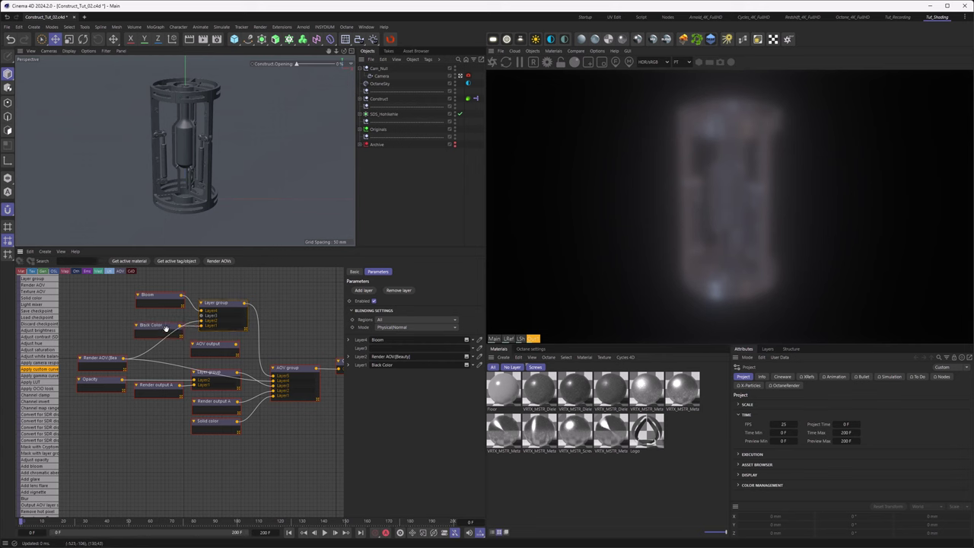
left_click(167, 328)
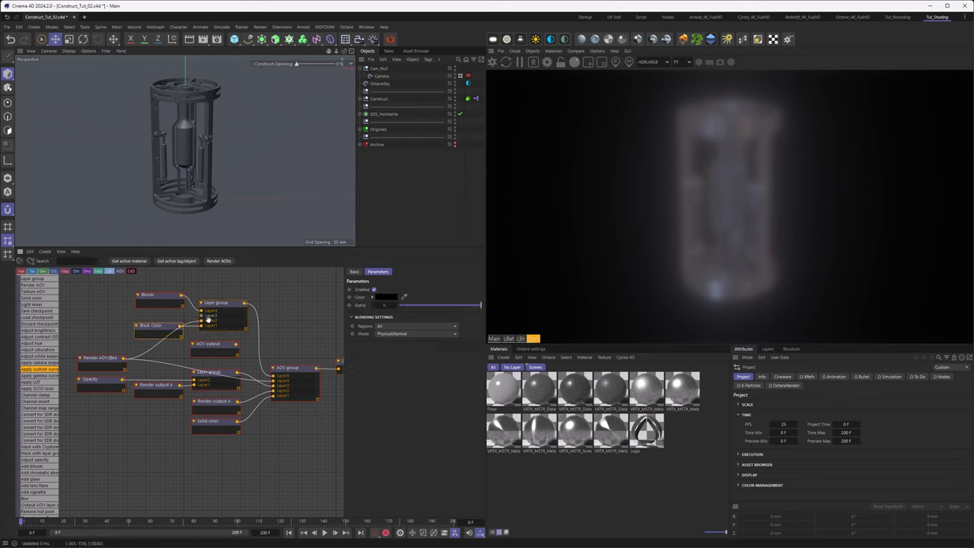
left_click_drag(217, 345, 160, 312)
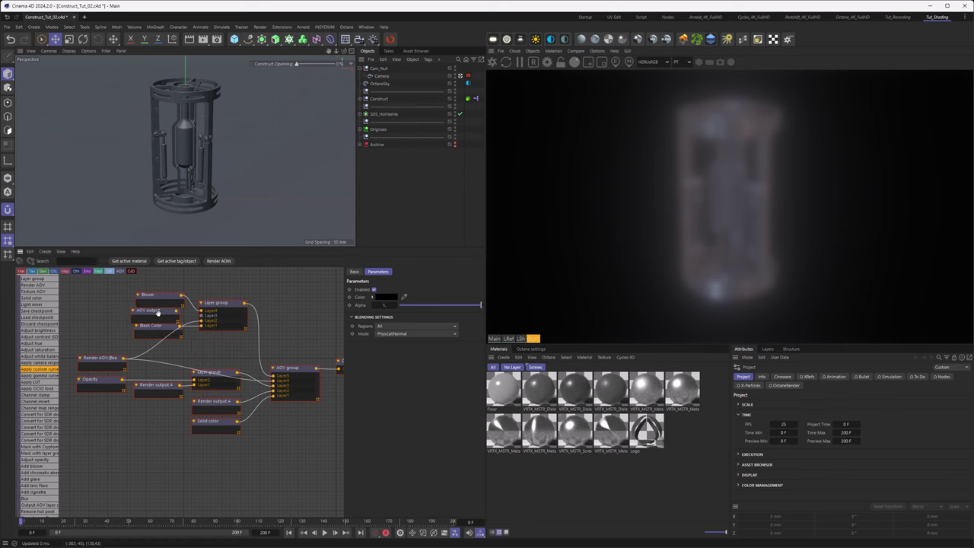
left_click(156, 327)
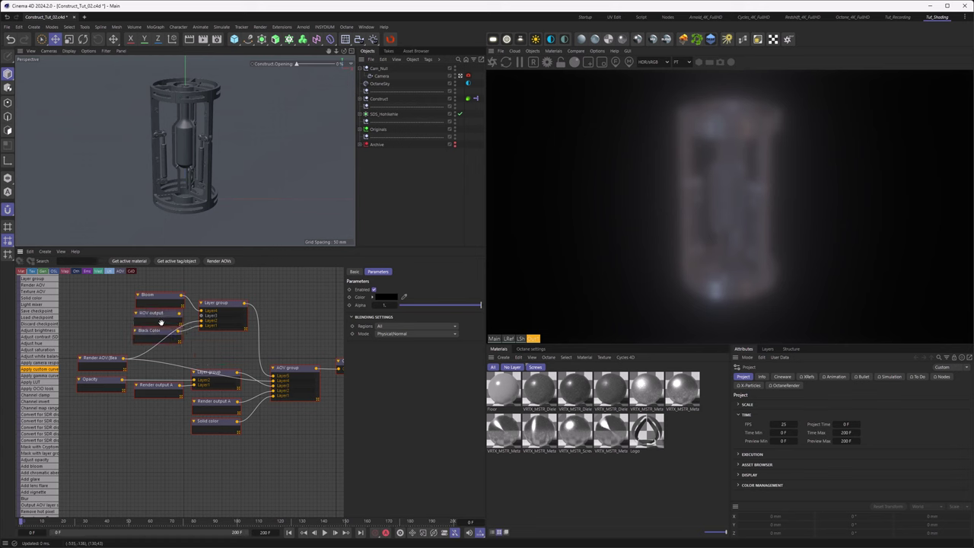
left_click(161, 324)
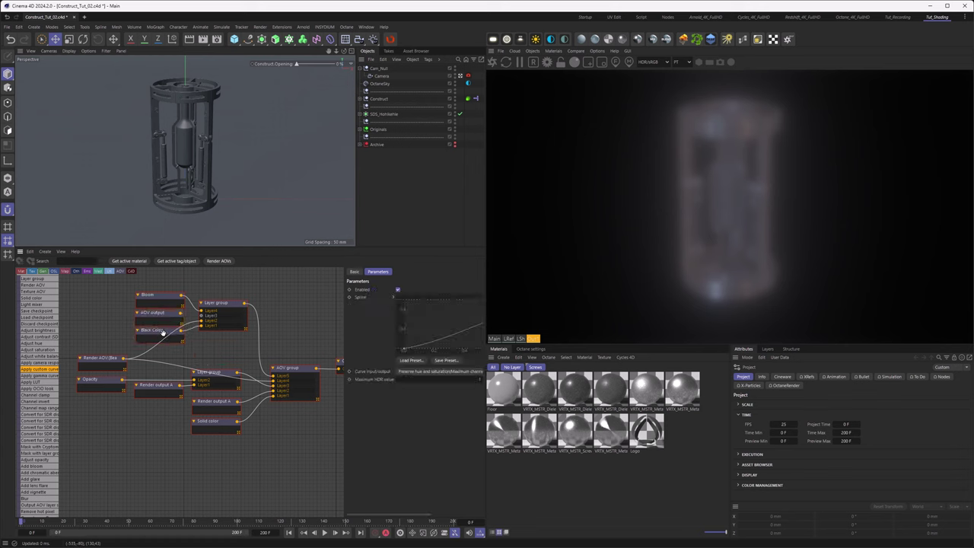
left_click(161, 295)
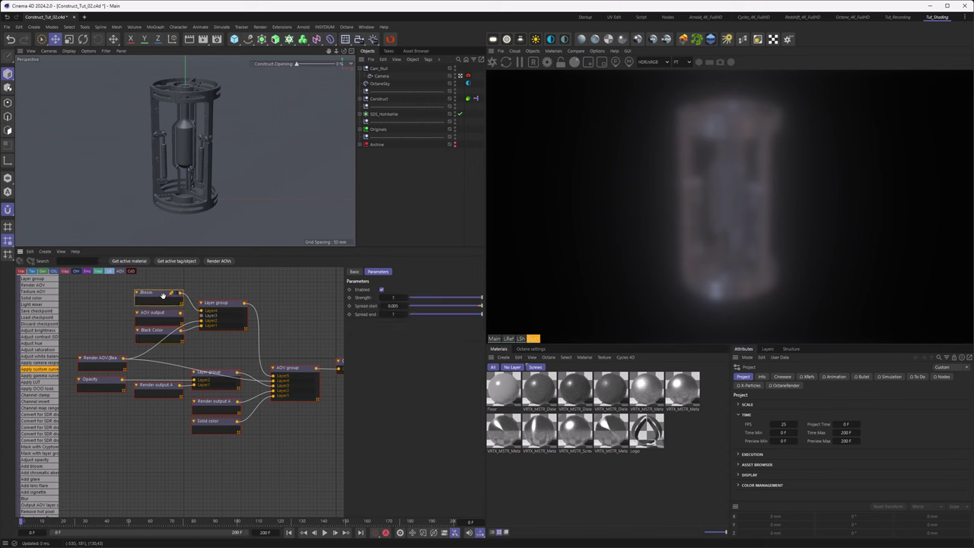
left_click_drag(182, 314, 202, 320)
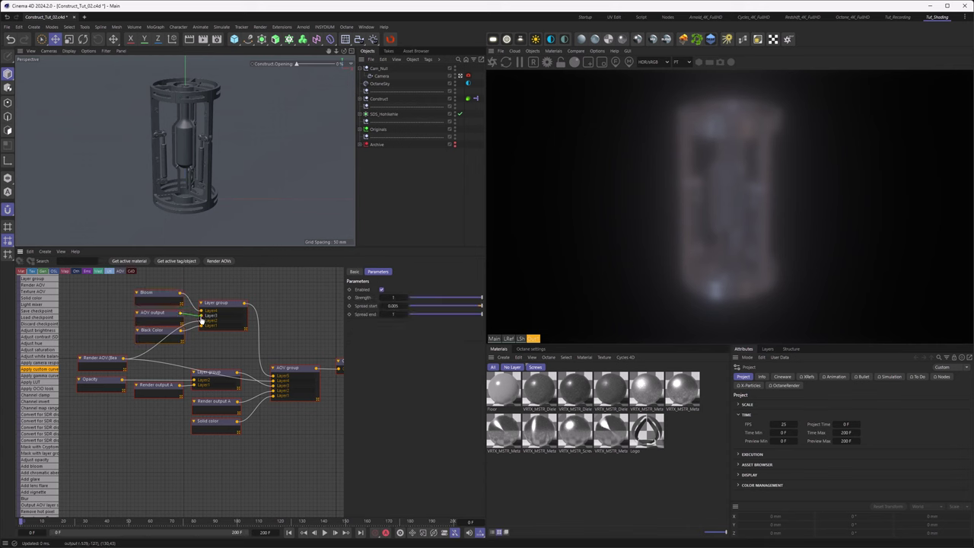
left_click(156, 312)
scroll(424, 446, "right", 2)
Reshape the custom tone curve by moving its left end point right, then slightly back.
left_click_drag(364, 351, 454, 347)
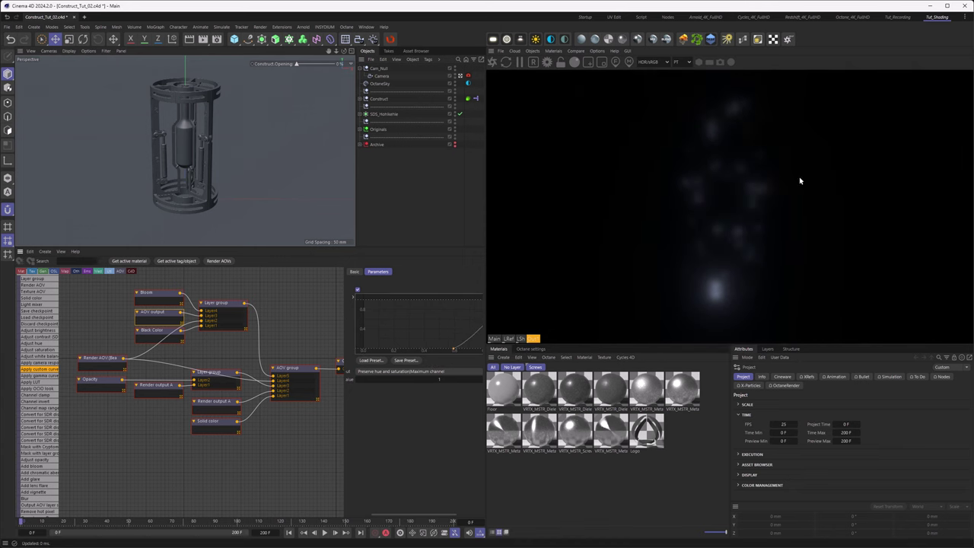
left_click_drag(454, 350, 439, 350)
left_click(140, 292)
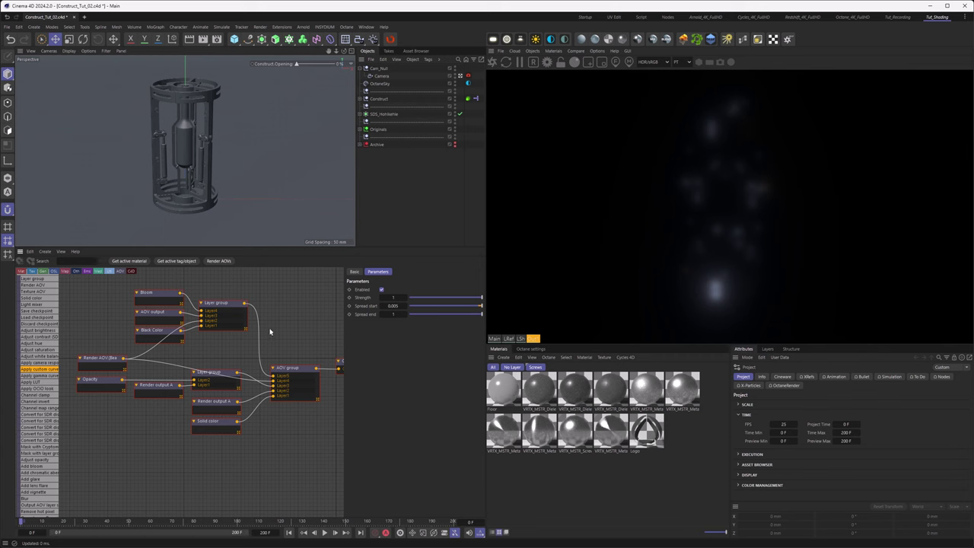
Reconnect the top Layer group to the AOV group and set its blend mode to Physical/Add.
left_click(240, 323)
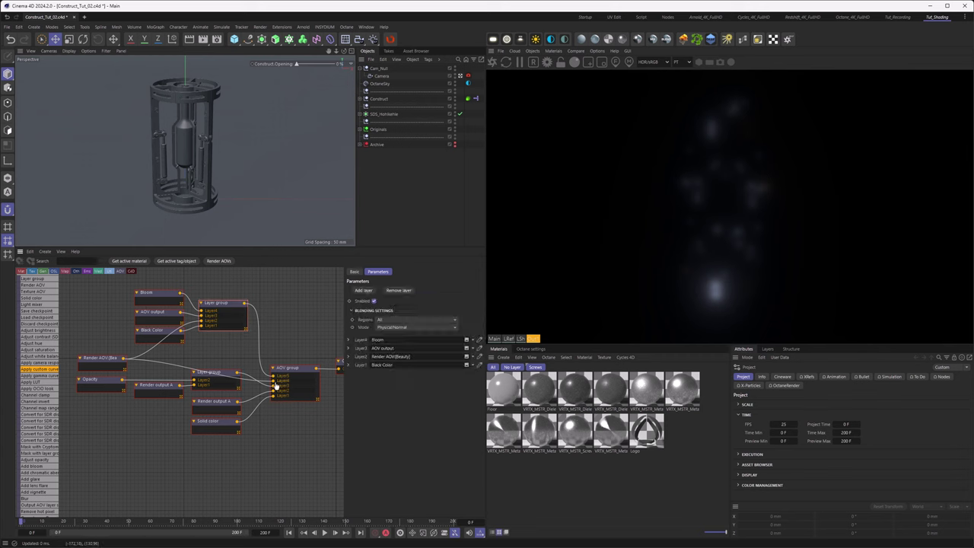
left_click_drag(275, 381, 558, 296)
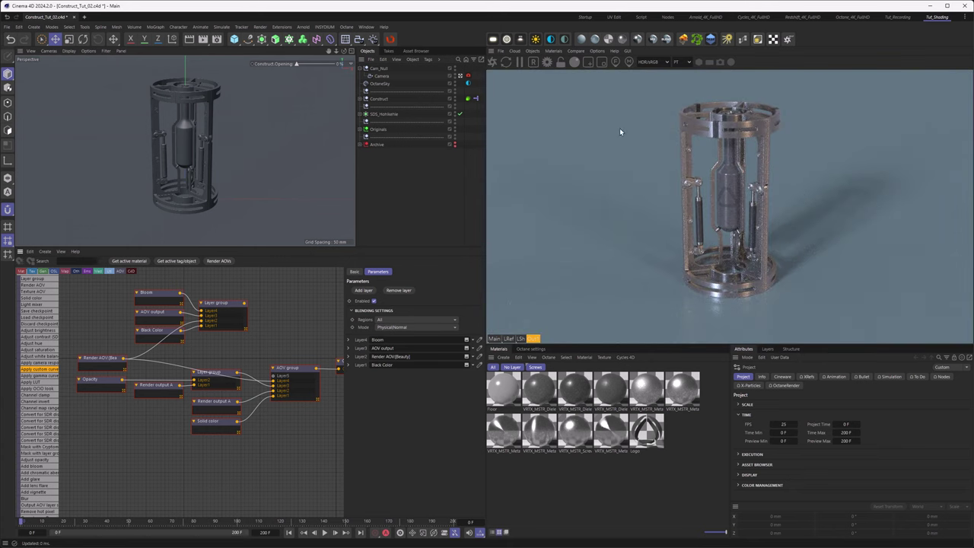
left_click_drag(245, 303, 275, 379)
left_click(391, 349)
left_click(391, 348)
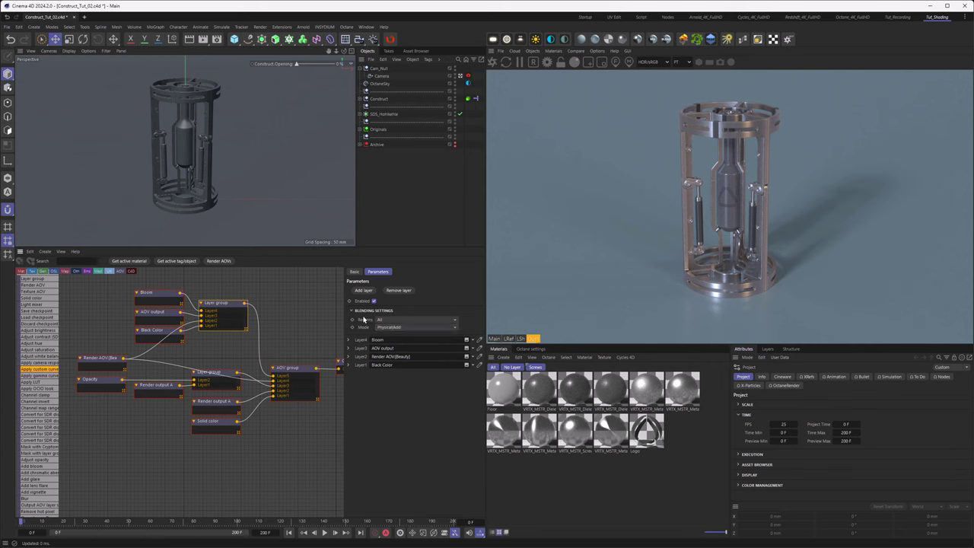
Add a fifth layer to the top Layer group and move Bloom, AOV output and Black Color down.
left_click(363, 290)
left_click_drag(111, 289, 150, 343)
left_click_drag(147, 330, 145, 344)
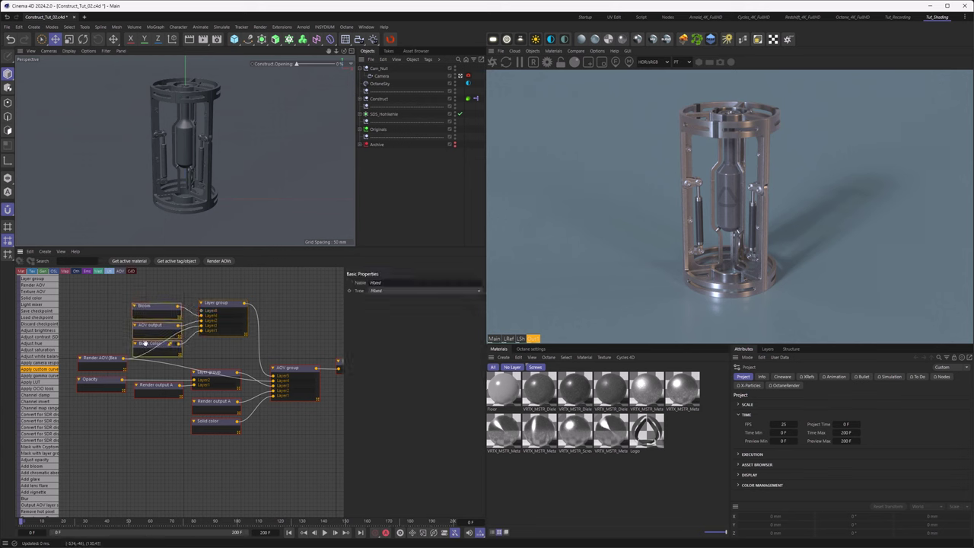
Add an Adjust brightness node wired to Layer5 and raise its Luminance from 2 to 5.
left_click(38, 331)
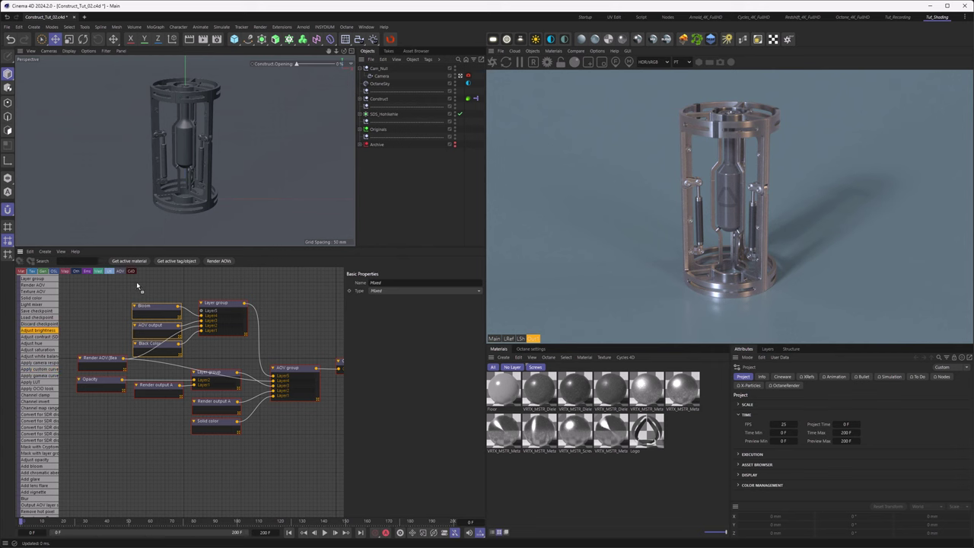
left_click(137, 286)
left_click_drag(178, 284, 202, 313)
left_click(388, 297)
key("Return")
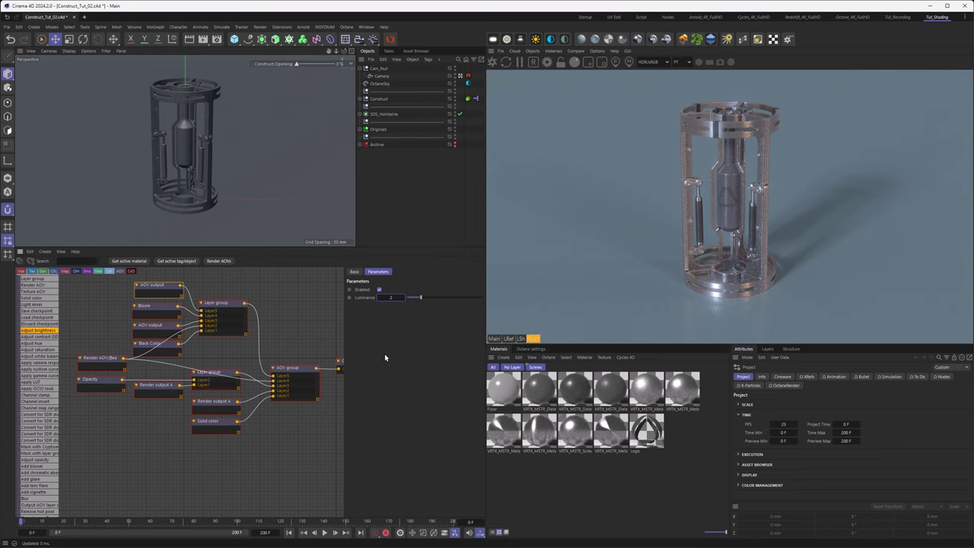
left_click_drag(389, 299, 415, 299)
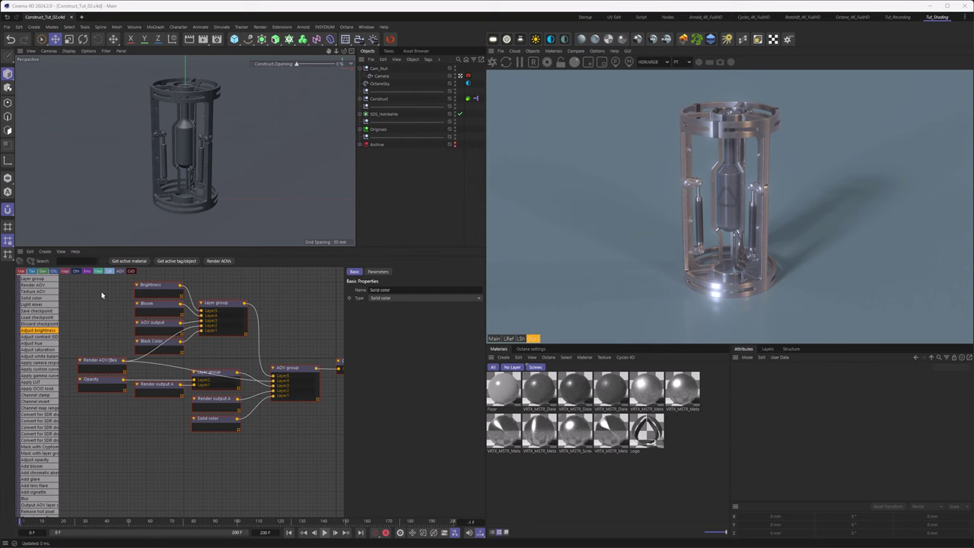
Move the five lower nodes further down the graph to make room.
left_click(327, 338)
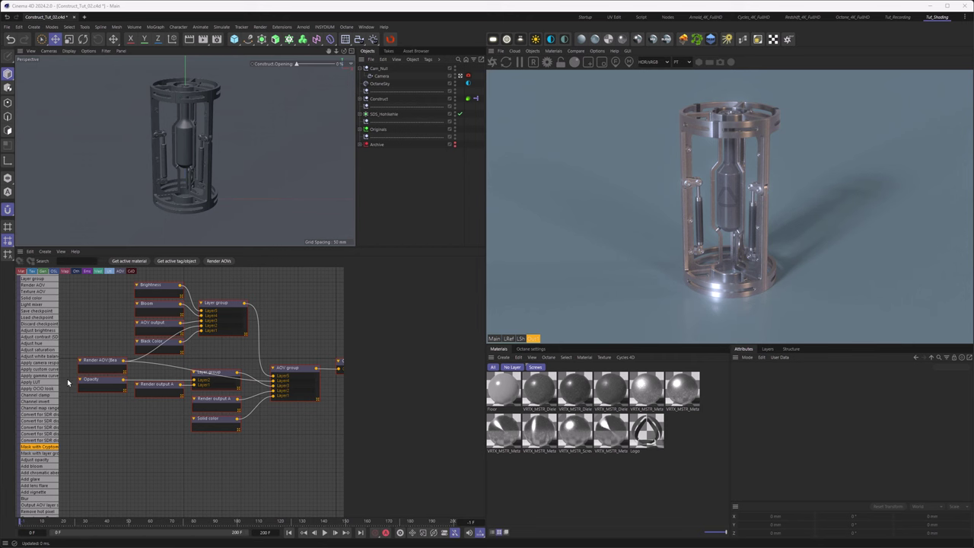
left_click_drag(67, 383, 228, 458)
left_click_drag(222, 377, 221, 416)
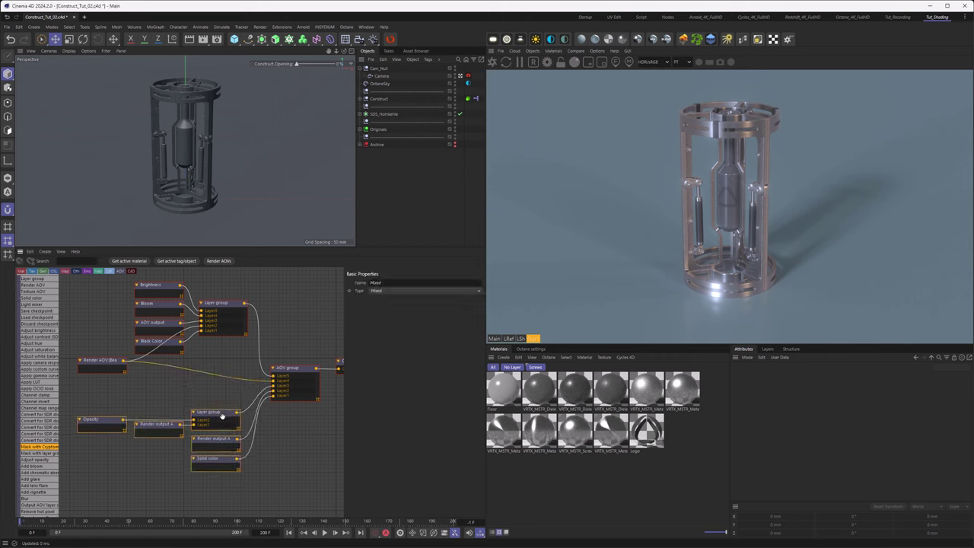
Duplicate the lower Layer group, set it to Physical/Normal, and feed the Beauty render into its Layer1.
left_click(217, 411)
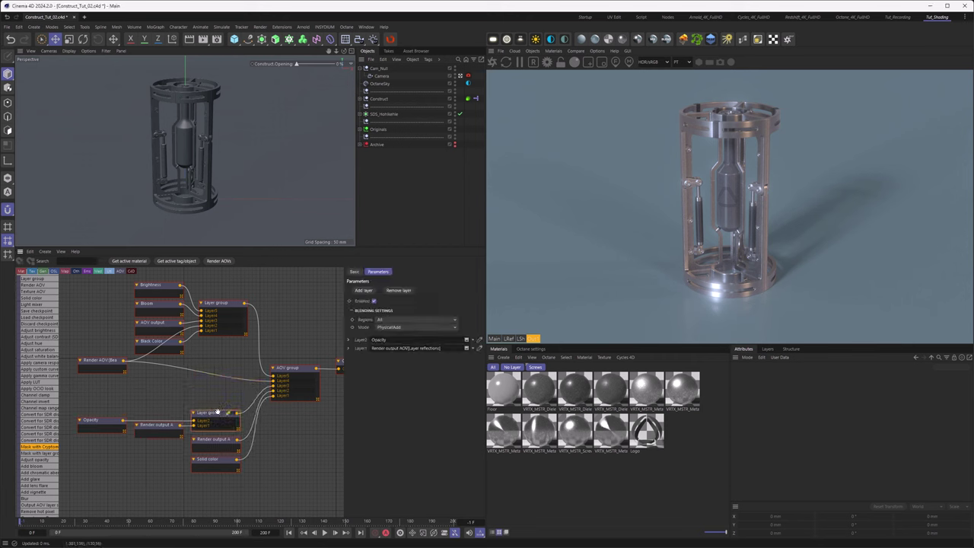
left_click_drag(217, 411, 190, 381, "ctrl")
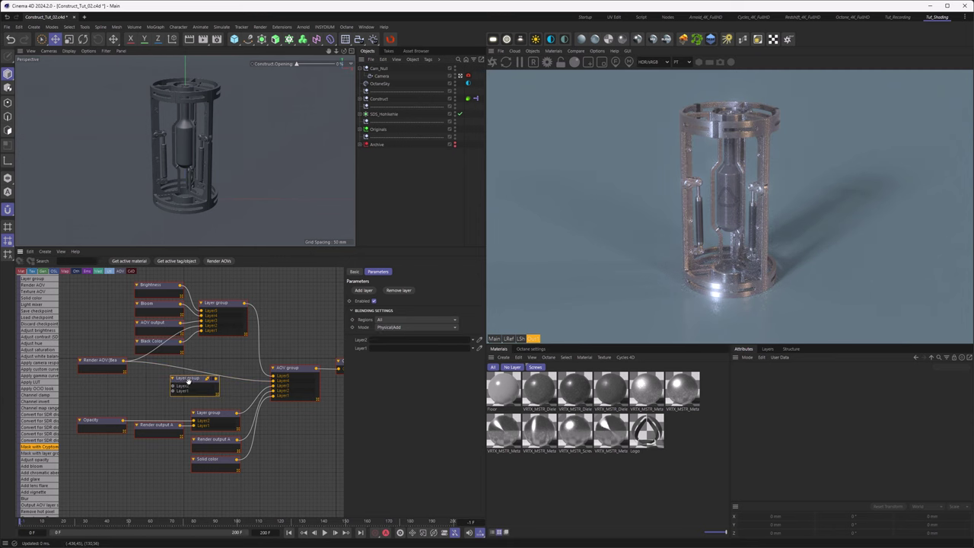
left_click(401, 329)
left_click(403, 340)
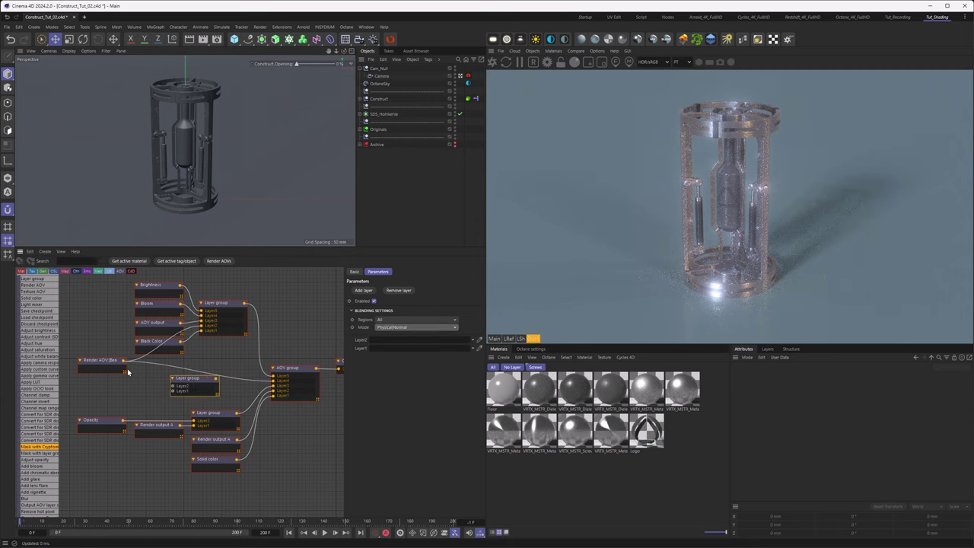
left_click_drag(124, 360, 274, 386)
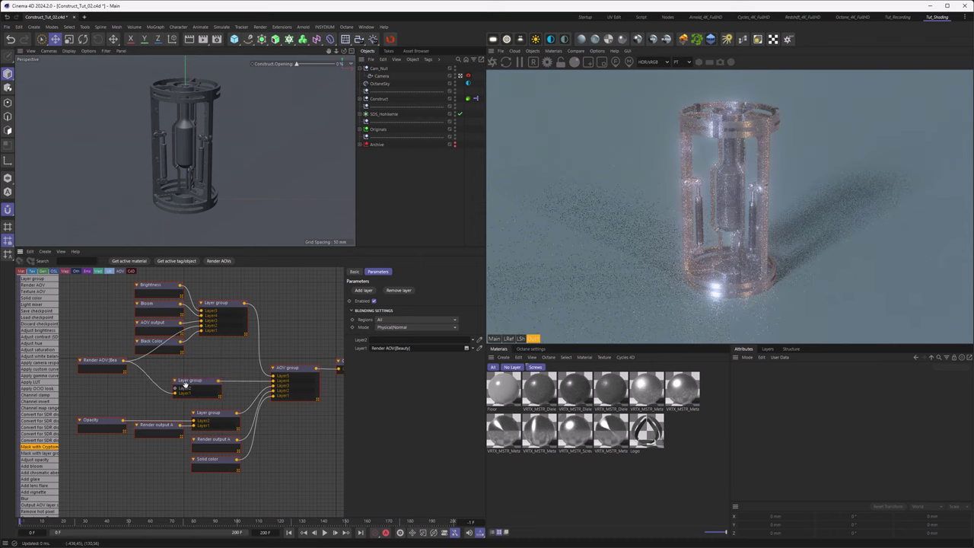
Insert a copied Brightness node on the Beauty wire with Luminance 0.75 and Enabled ticked.
left_click(159, 289)
key("ctrl+c")
key("ctrl+v")
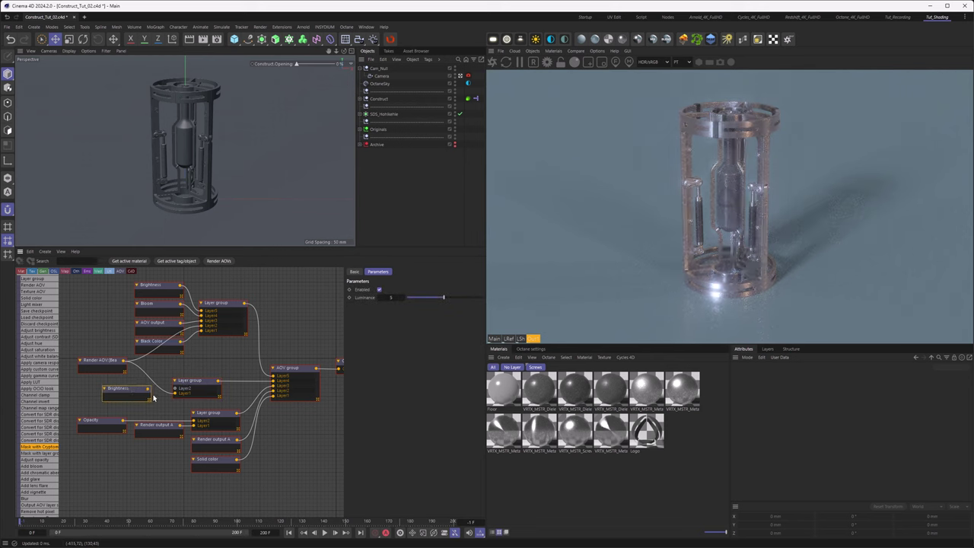
left_click_drag(133, 392, 143, 391)
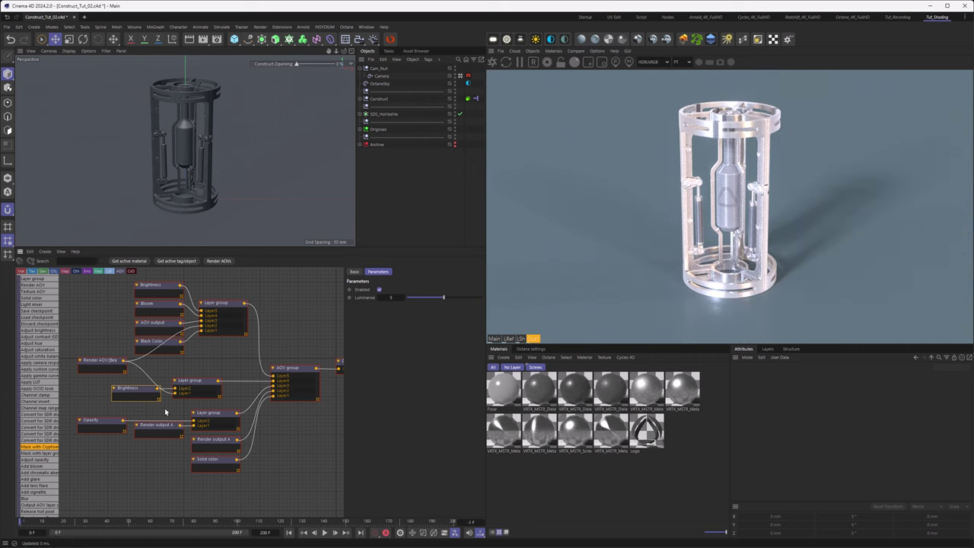
left_click_drag(130, 396, 133, 394)
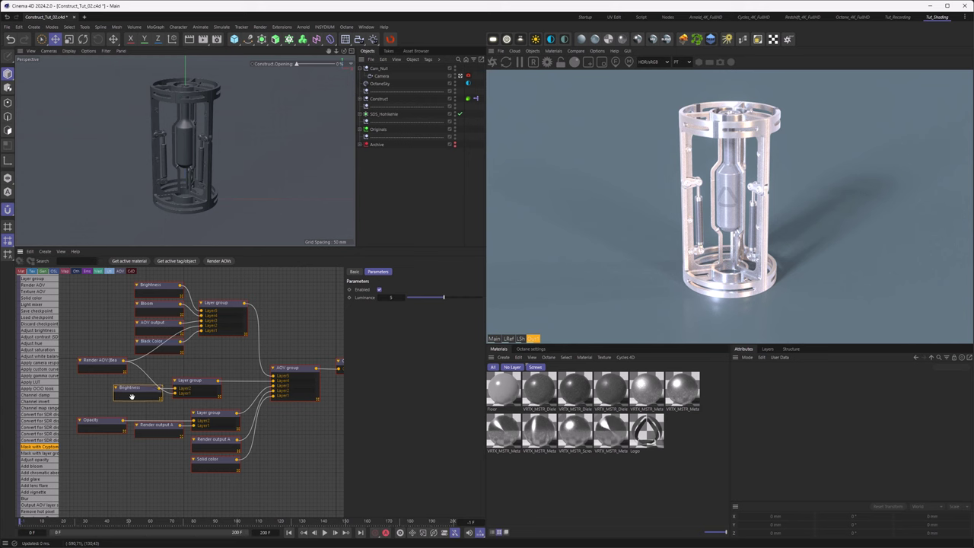
left_click(392, 298)
type("0.75")
key("Return")
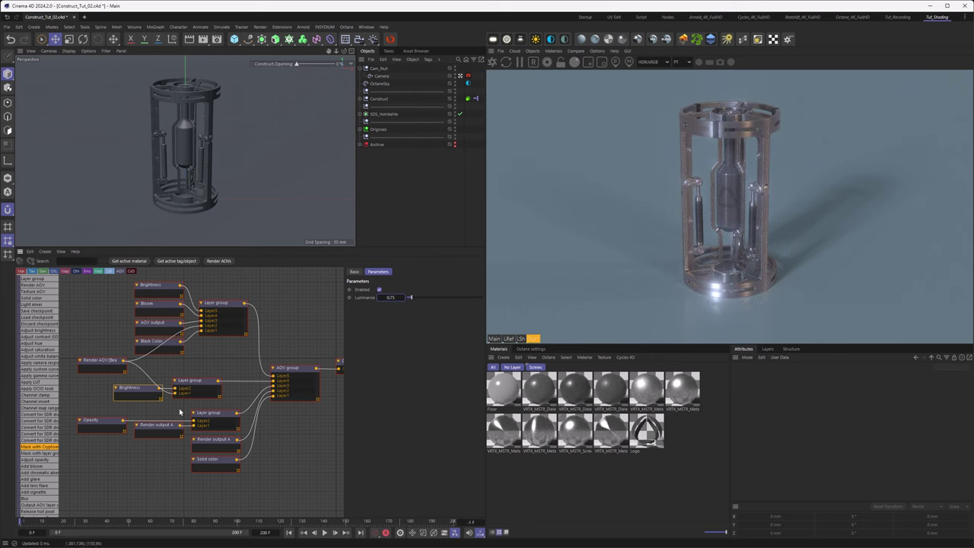
left_click(379, 289)
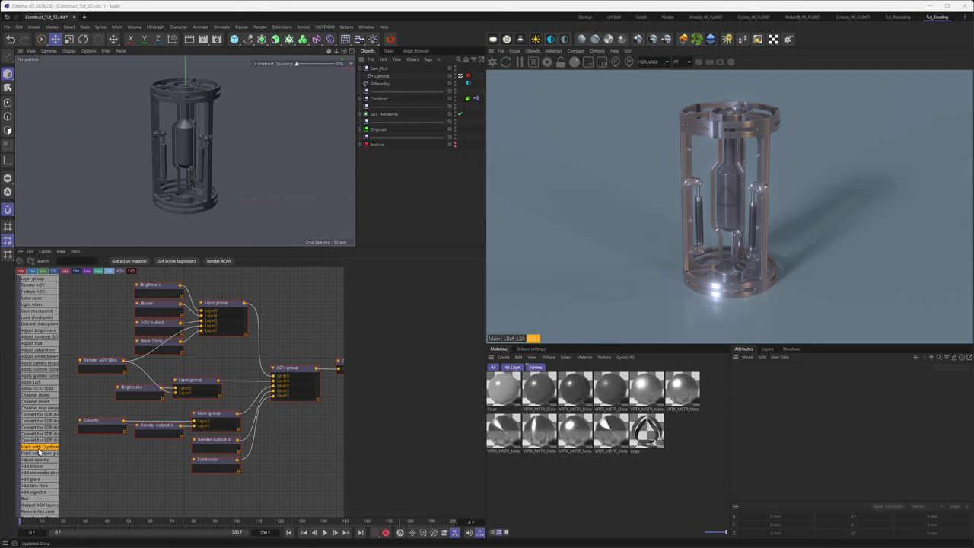
Place an AOV output node next to Render AOV [Beauty] and add a third layer to the lower Layer group.
left_click_drag(40, 452, 206, 368)
left_click(197, 380)
left_click(366, 292)
left_click(133, 389)
left_click_drag(203, 369, 162, 378)
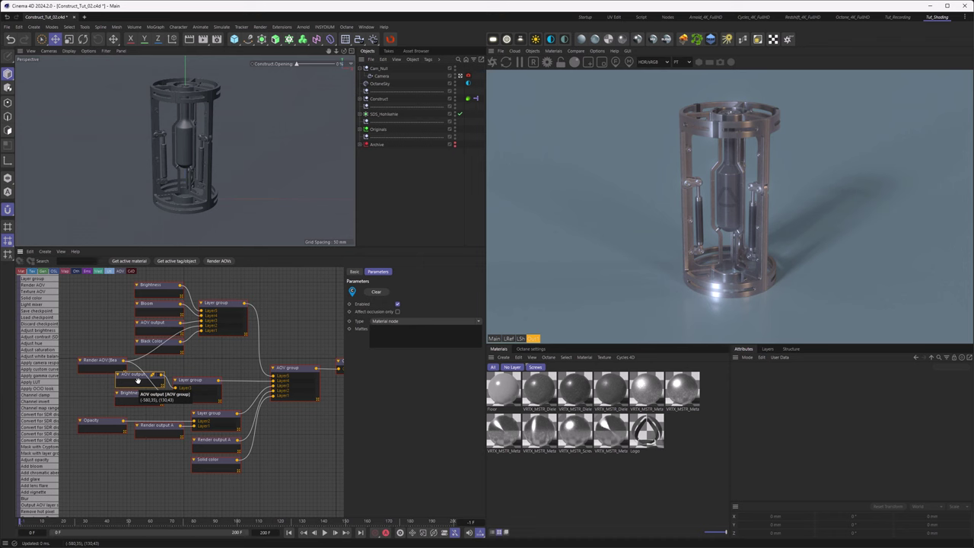
Add a Cryptomatte render pass in the Render AOV manager with Crypto type Geometry node name.
left_click(218, 41)
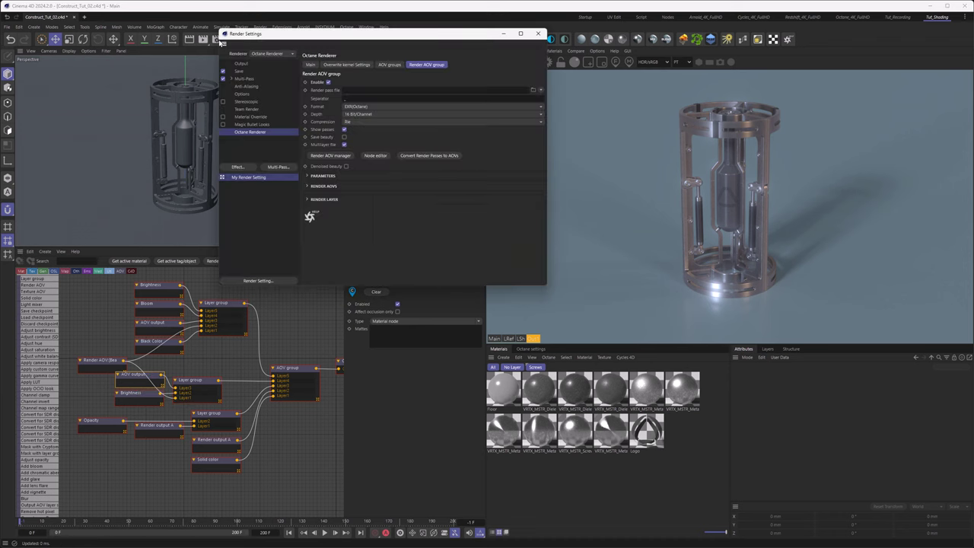
left_click(330, 155)
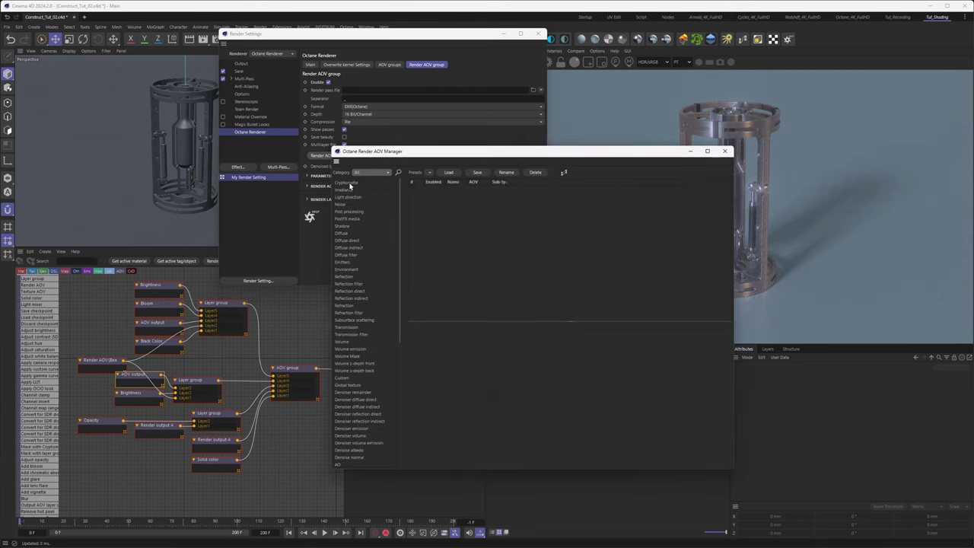
double_click(348, 183)
left_click(531, 192)
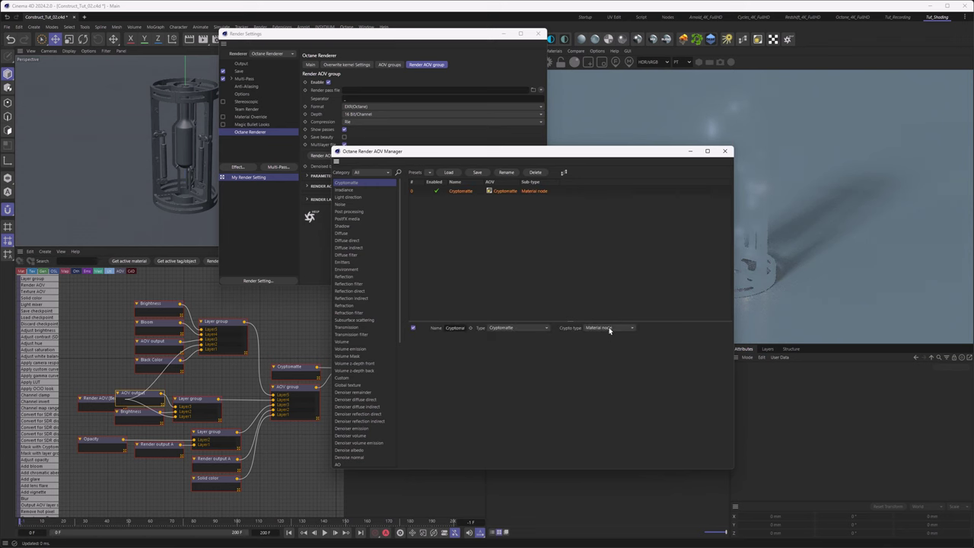
left_click(609, 330)
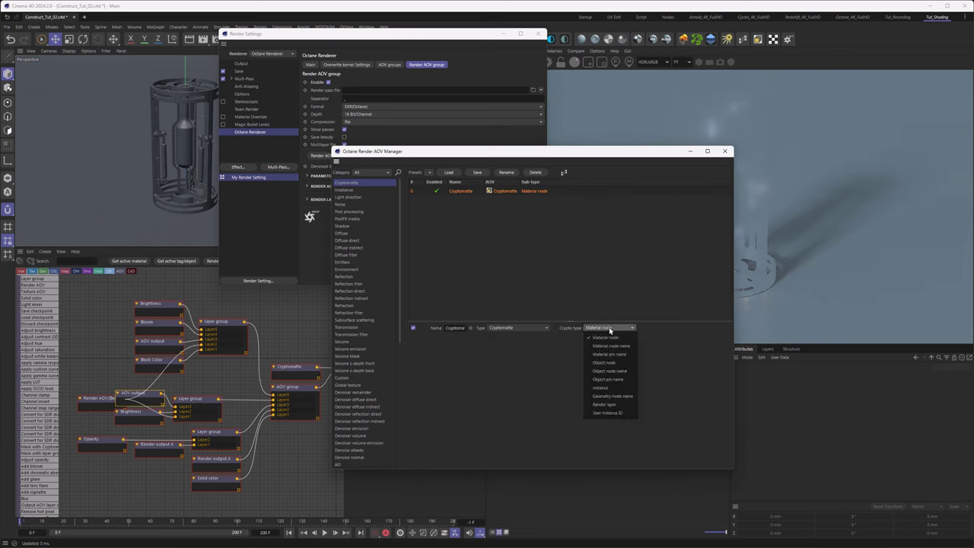
left_click(609, 396)
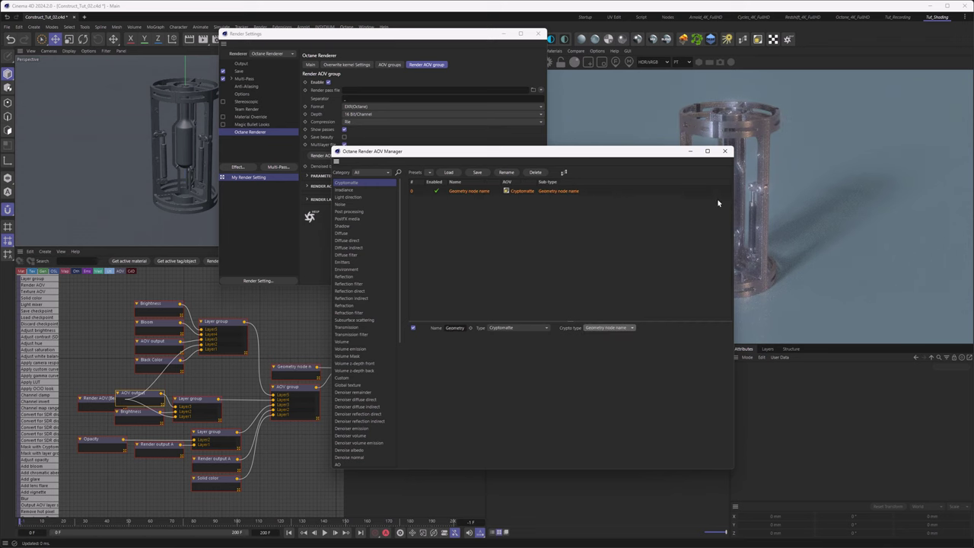
Set the AOV output node's Type to Geometry node name.
left_click(723, 153)
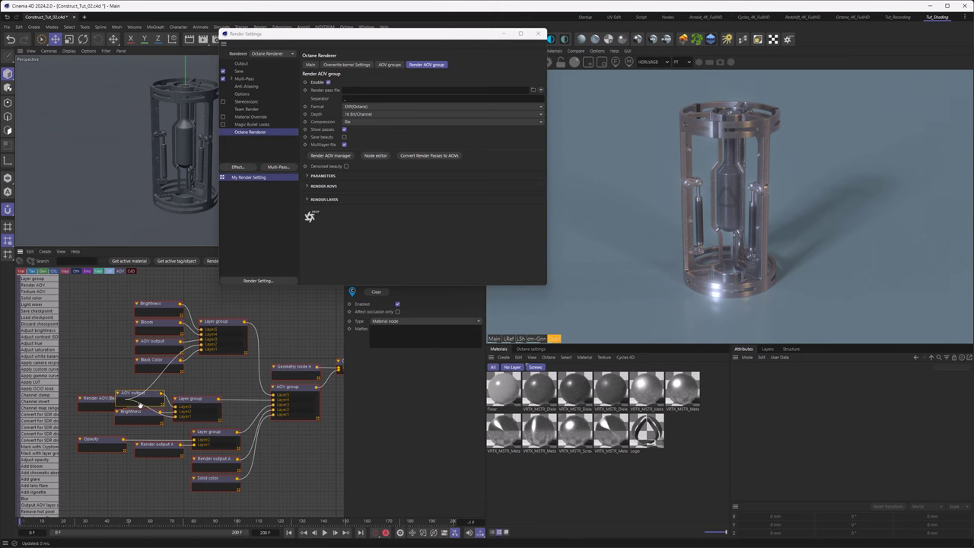
left_click(471, 324)
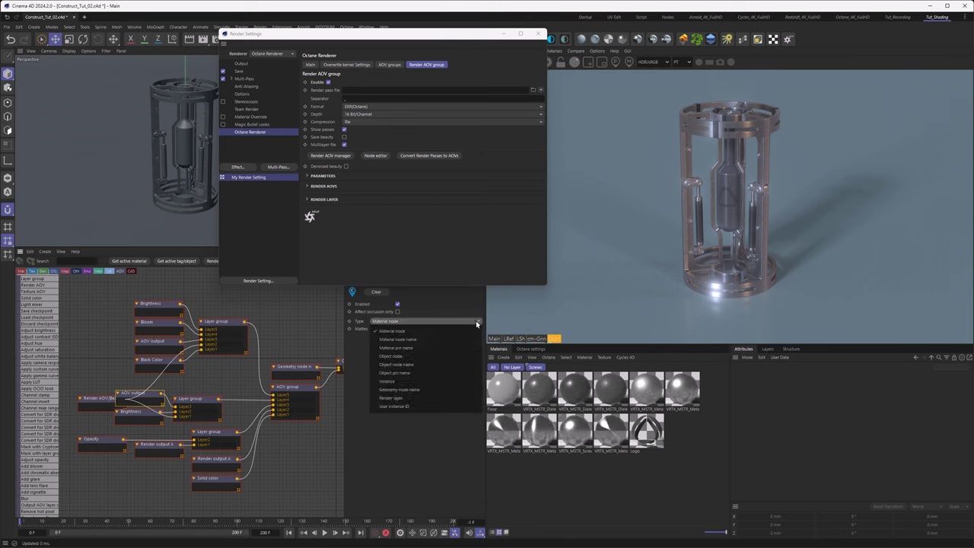
left_click(449, 390)
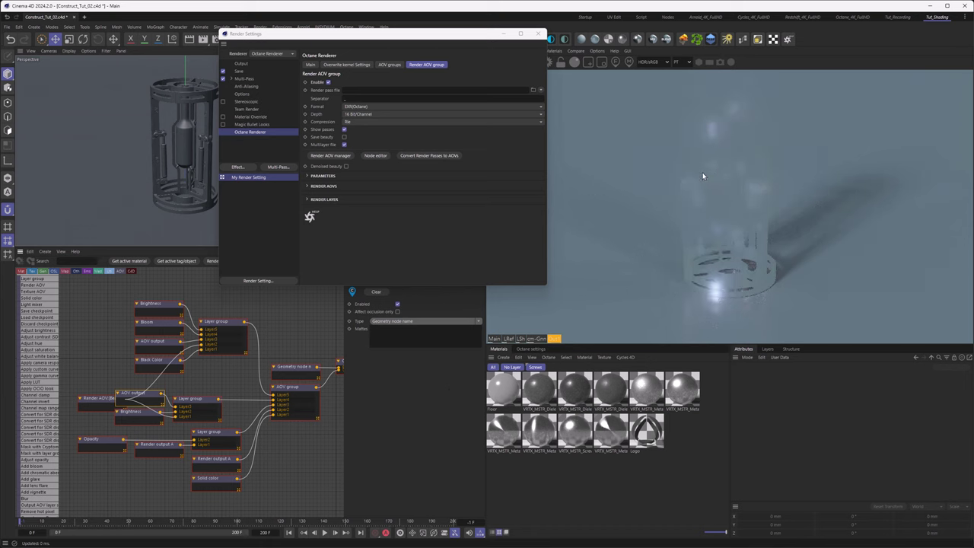
Locate Lathe_Inset under SDS_Inset in the Object Manager and paste its name into the AOV output's Mattes field.
left_click(540, 33)
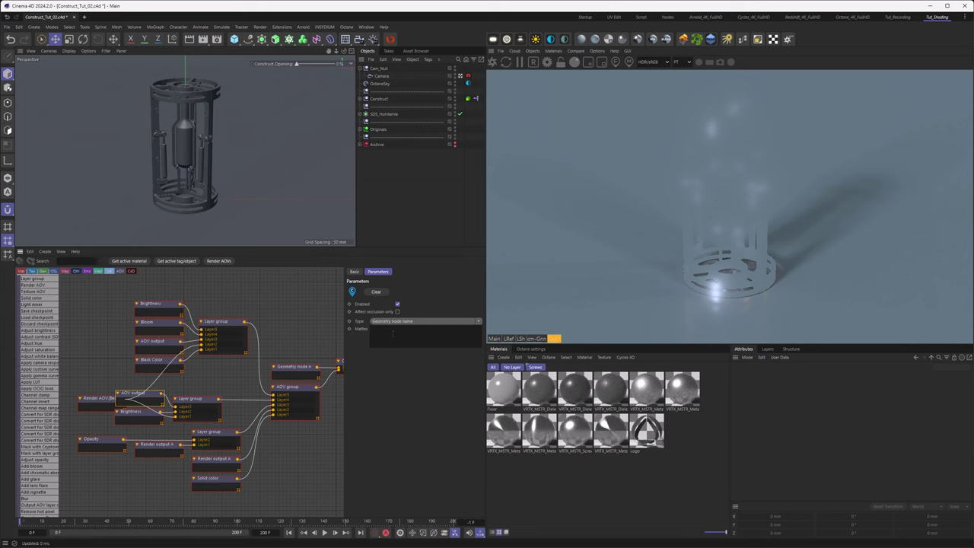
left_click(184, 150)
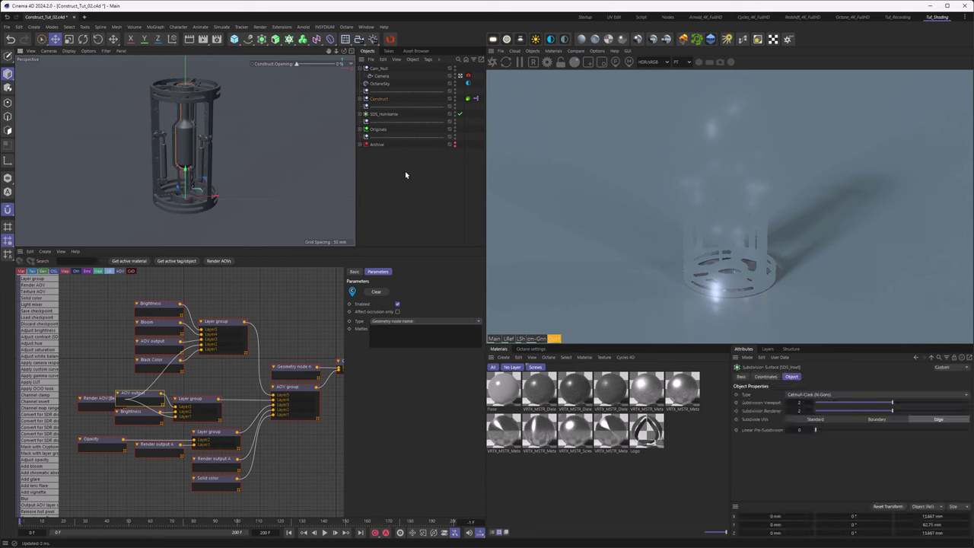
key("s")
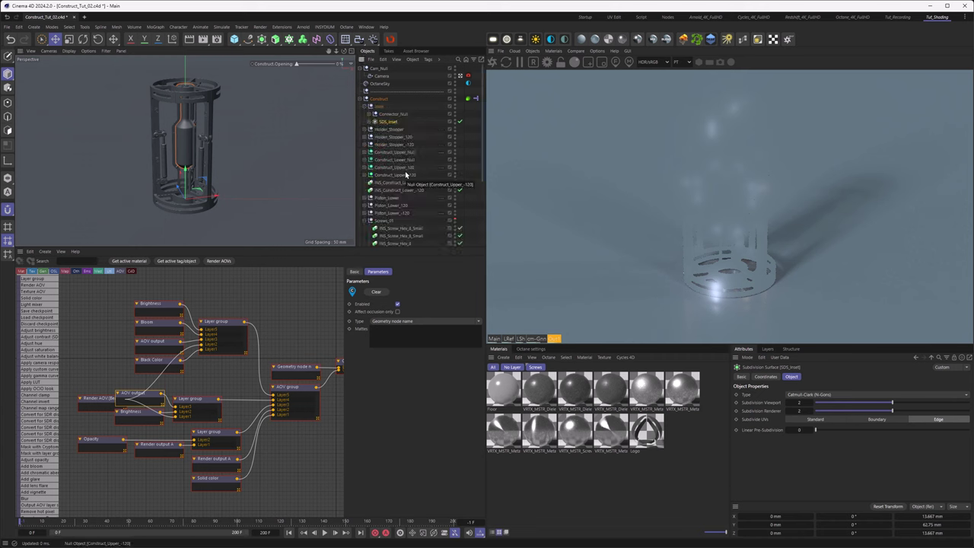
left_click(370, 122)
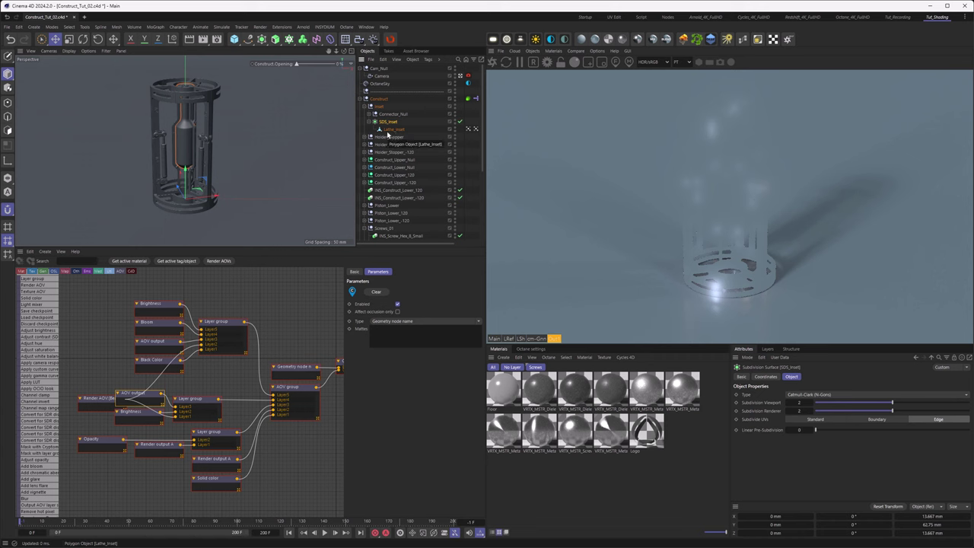
left_click(395, 130)
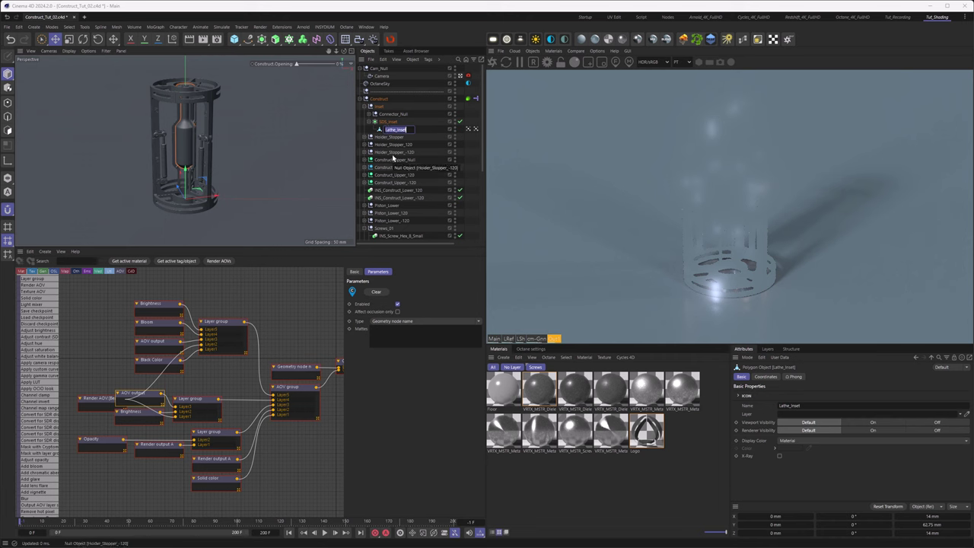
left_click(409, 331)
key("ctrl+v")
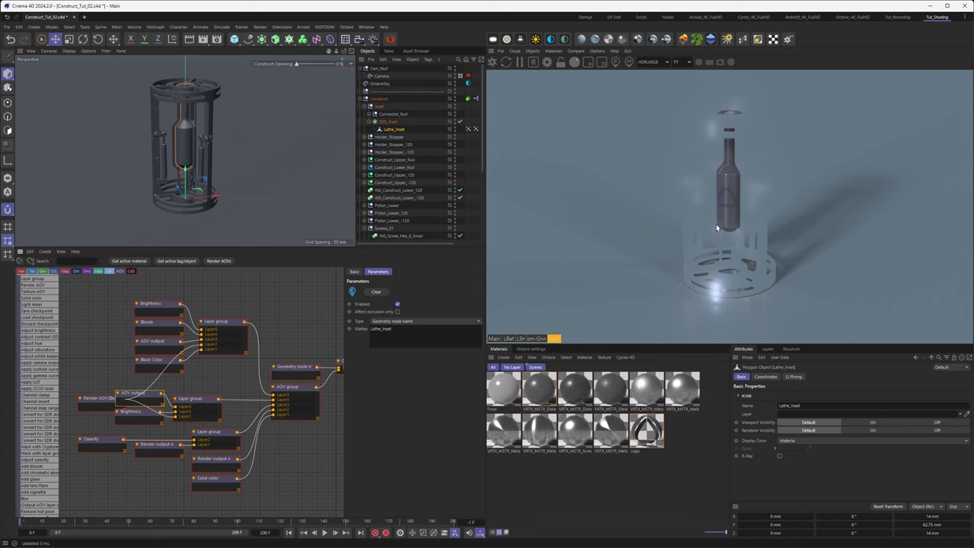
Add a sixth layer to the AOV group, wire the top Layer group into Layer6, and detach Layer4.
left_click_drag(100, 401, 61, 403)
left_click(295, 389)
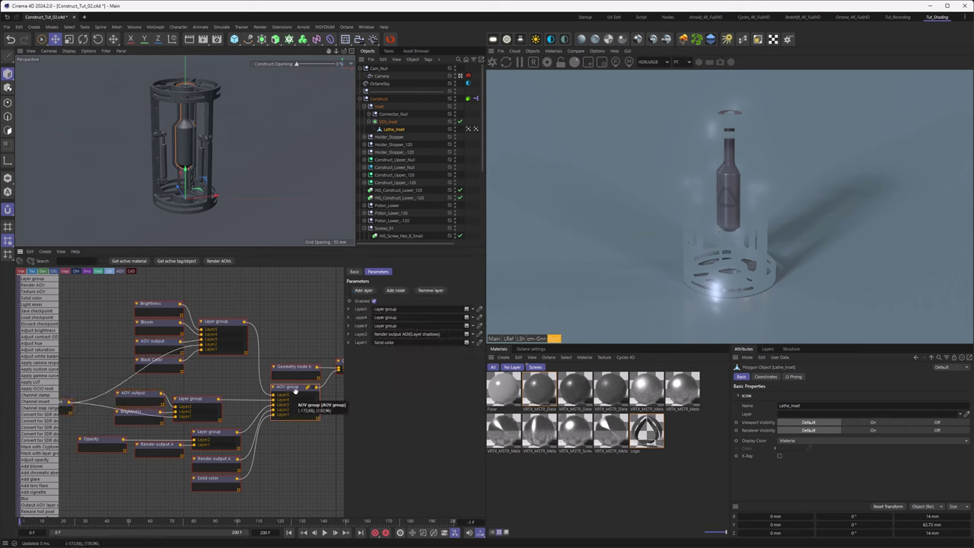
left_click(363, 290)
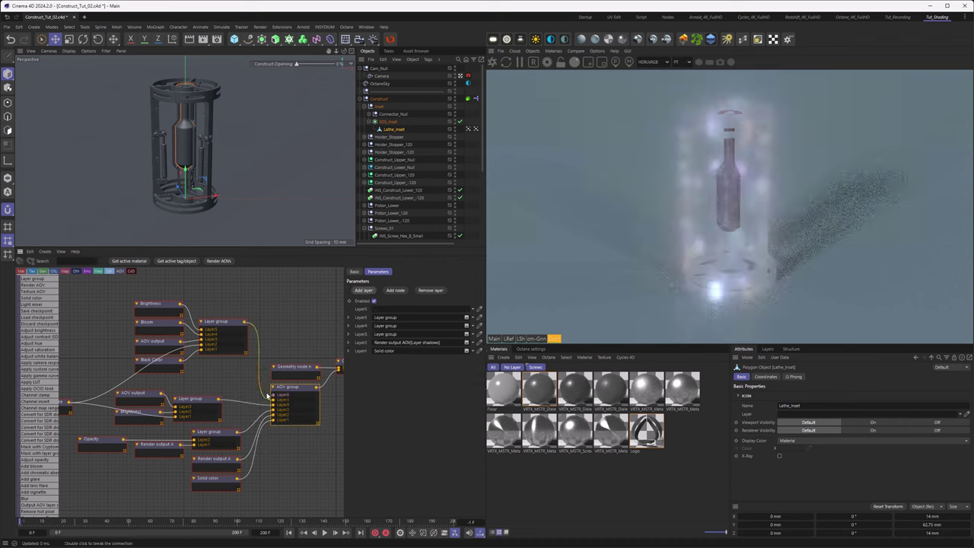
mouse_move(268, 397)
left_mouse_down()
mouse_move(263, 381)
mouse_move(272, 394)
left_mouse_up()
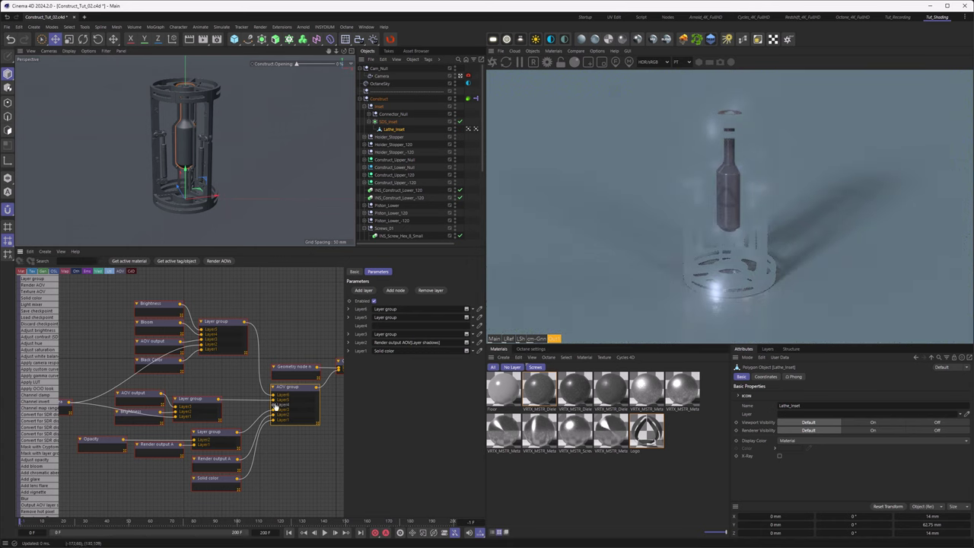
mouse_move(276, 411)
left_mouse_down()
mouse_move(156, 416)
mouse_move(91, 403)
mouse_move(97, 352)
mouse_move(293, 403)
left_mouse_up()
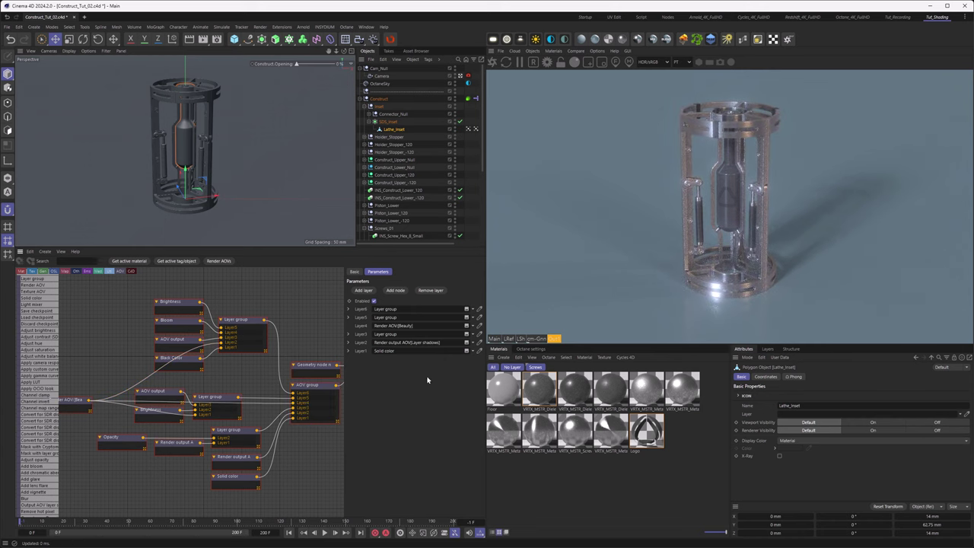
Connect the Beauty pass to the Brightness node and set its Luminance to 0.5.
middle_click_drag(159, 339, 194, 330)
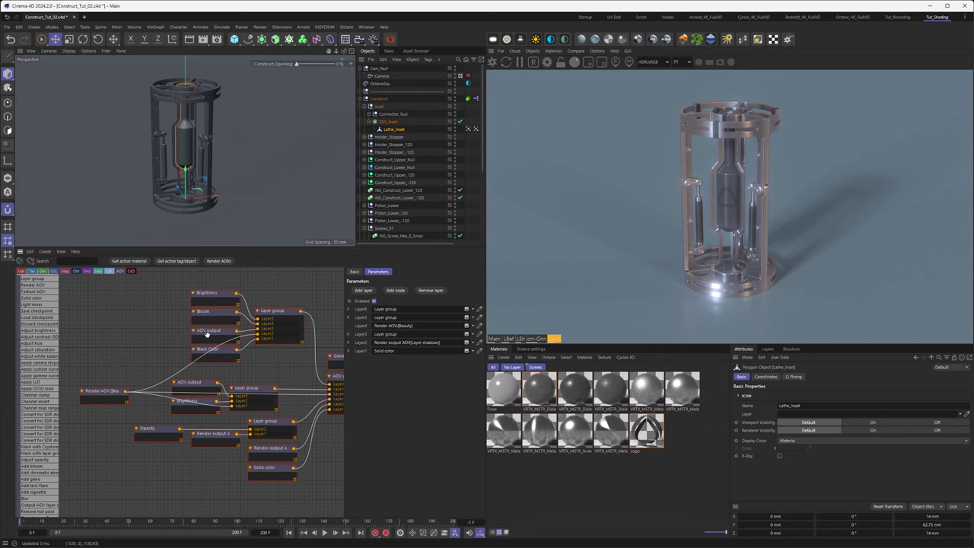
left_click_drag(126, 390, 202, 403)
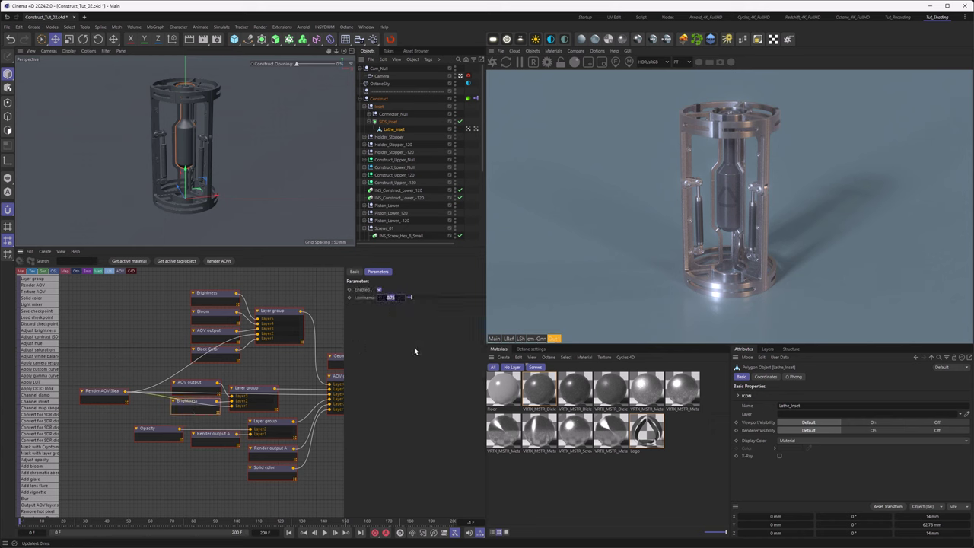
type("0.5")
key("Return")
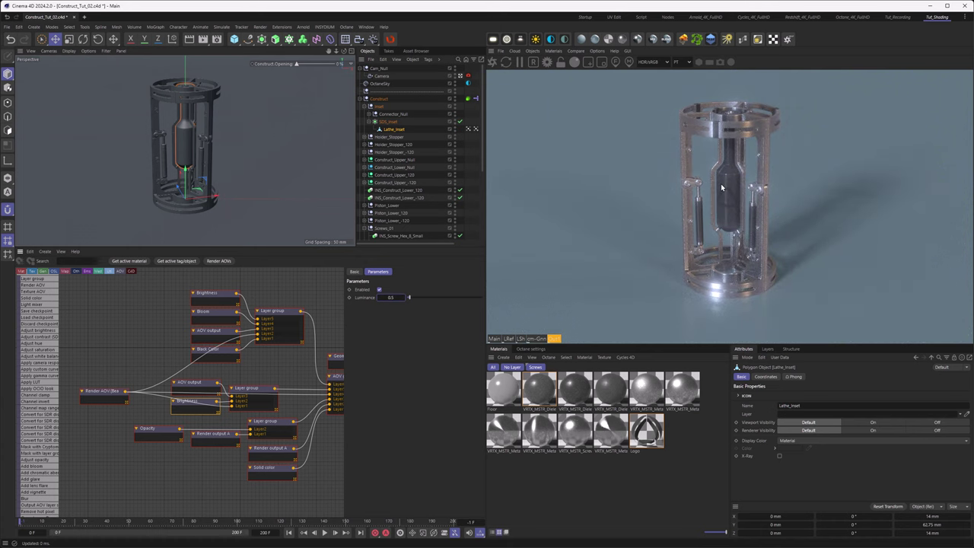
middle_click_drag(285, 328, 260, 375)
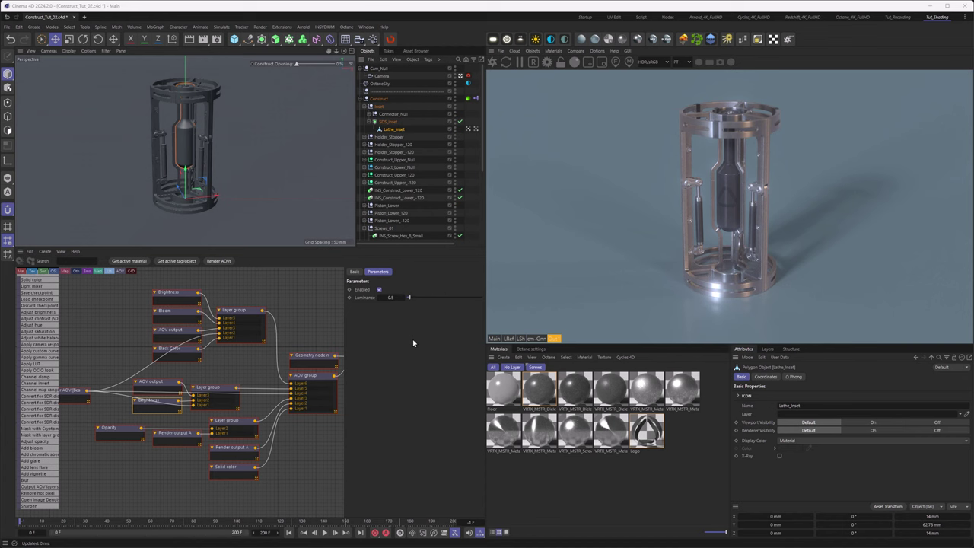
Darken the Solid color node's colour to a 25% value.
left_click(217, 465)
left_click(384, 297)
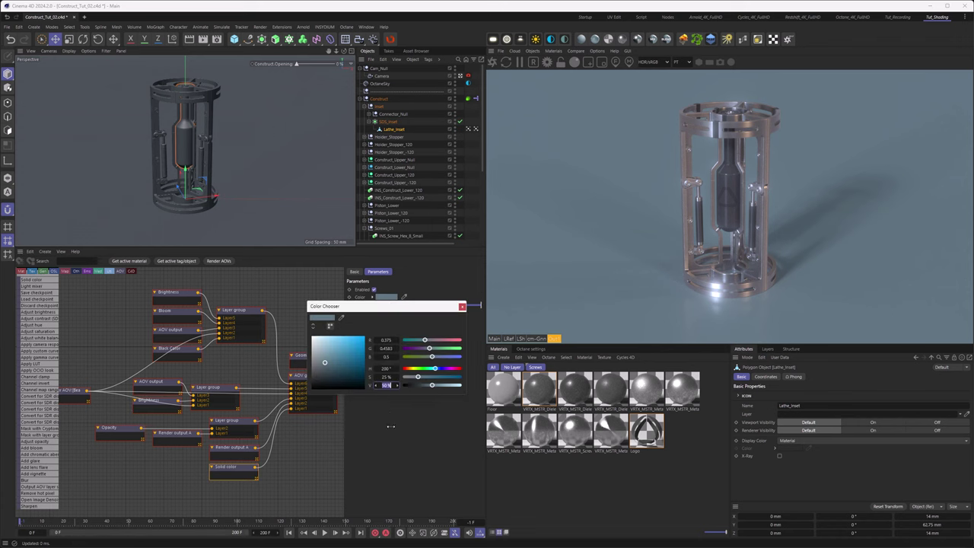
type("25")
key("Return")
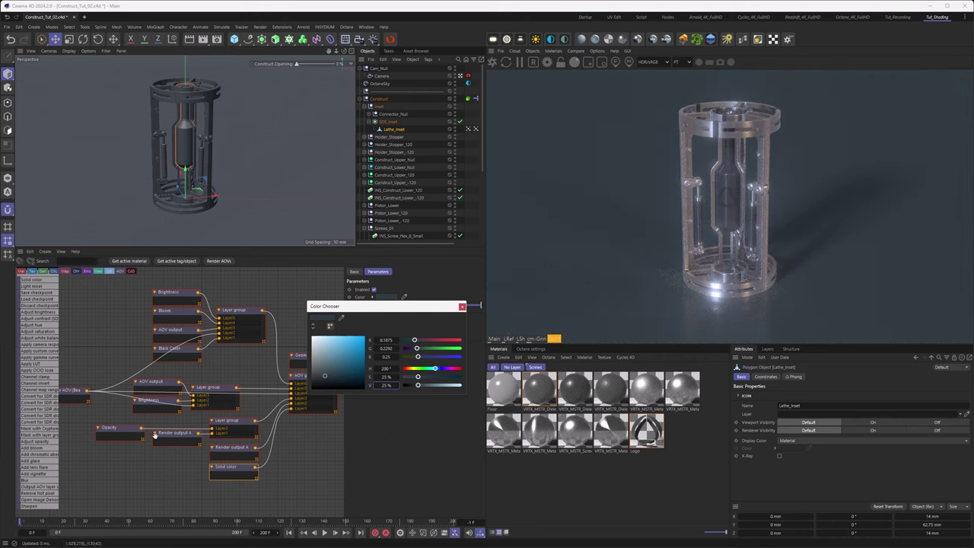
Set the Opacity node's value to 1 for full opacity.
left_click(140, 435)
left_click(418, 306)
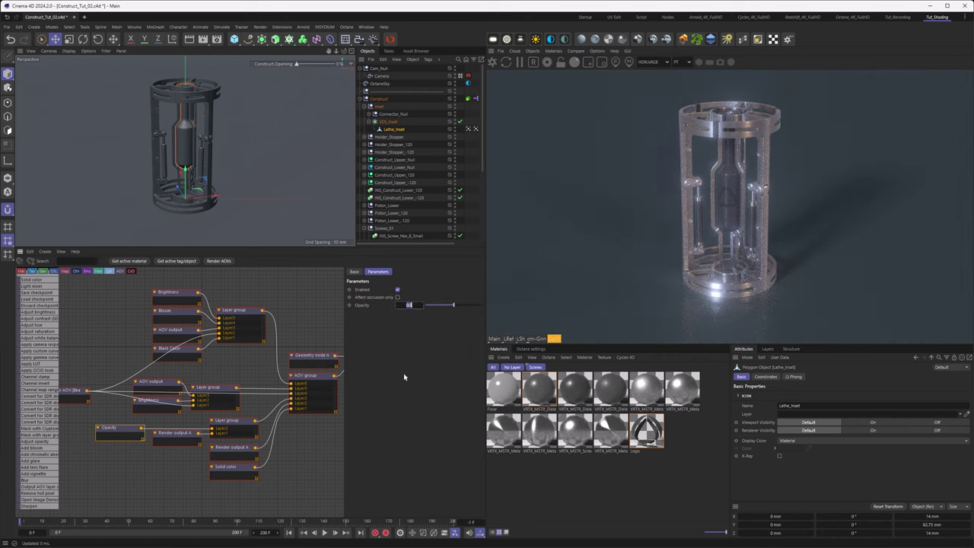
type("1")
key("Return")
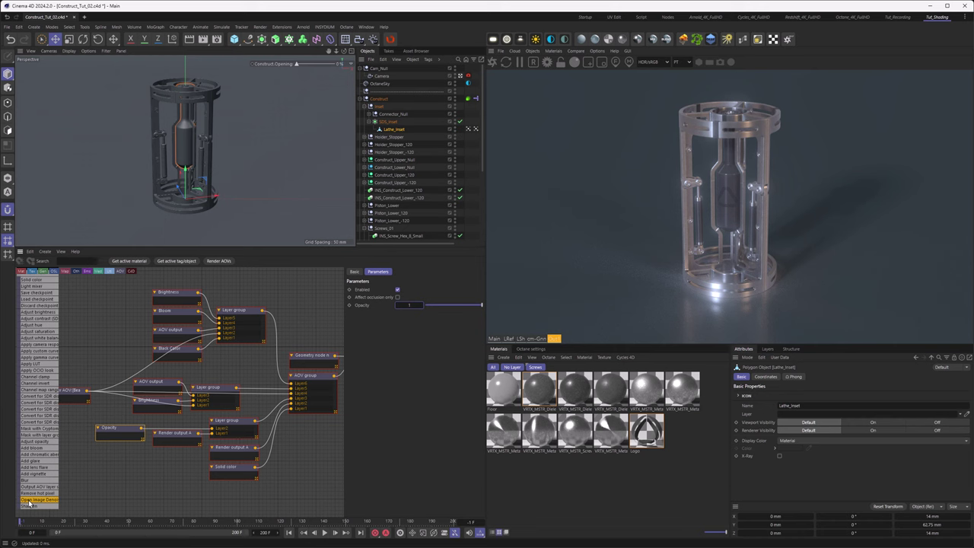
Add an Open Image Denoiser node, shift the Opacity and Render output nodes down, and insert the denoiser into the reflection layer chain.
left_click_drag(28, 503, 111, 475)
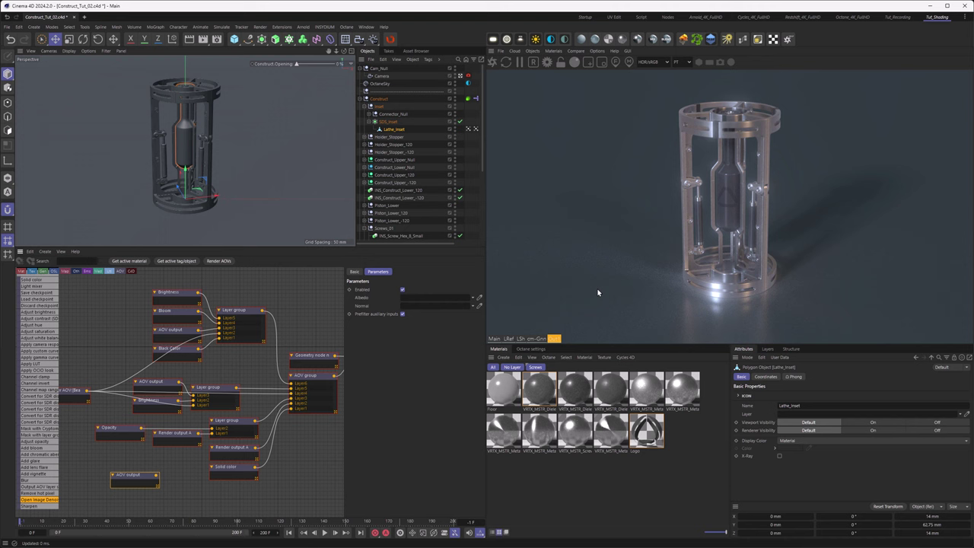
left_click(226, 422)
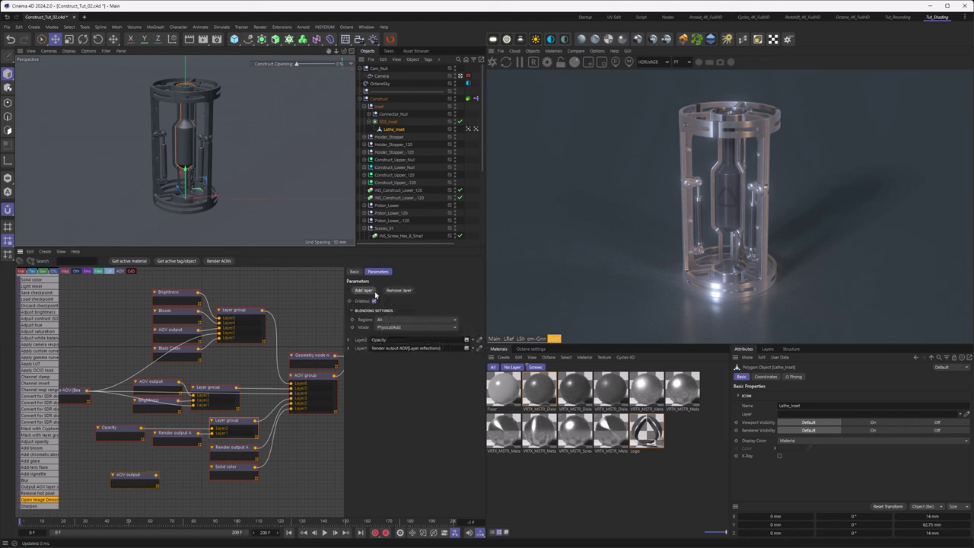
left_click(127, 431)
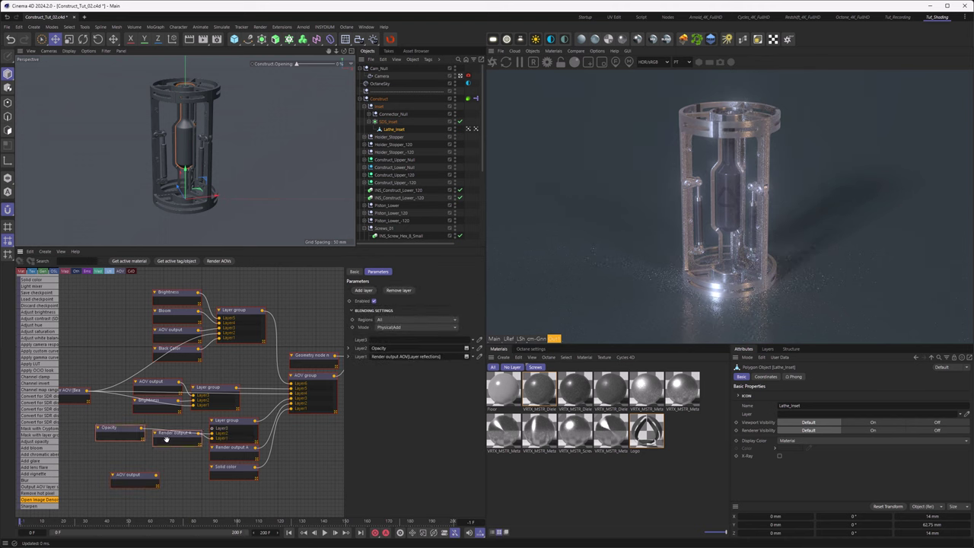
left_click(169, 434, "shift")
left_click_drag(168, 436, 167, 443)
left_click_drag(153, 478, 217, 439)
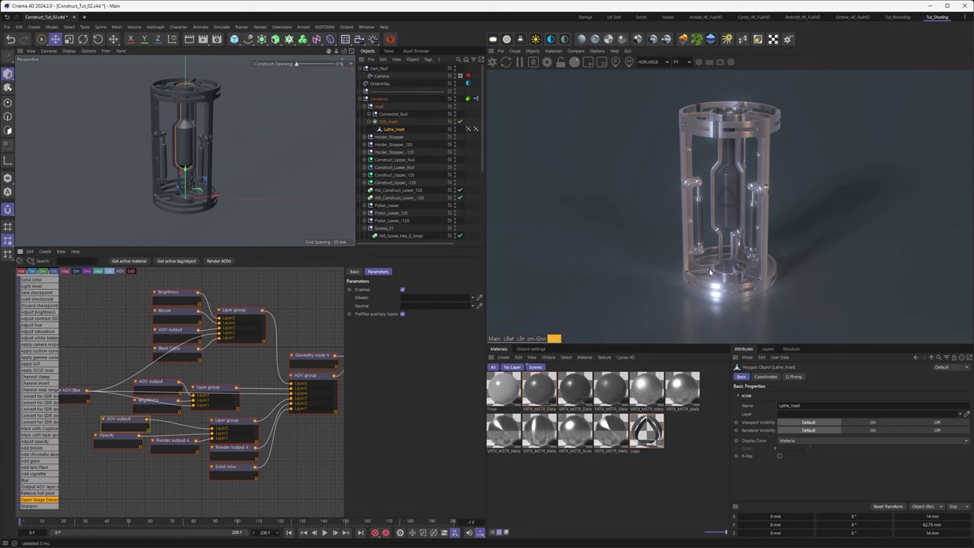
left_click_drag(133, 424, 104, 421)
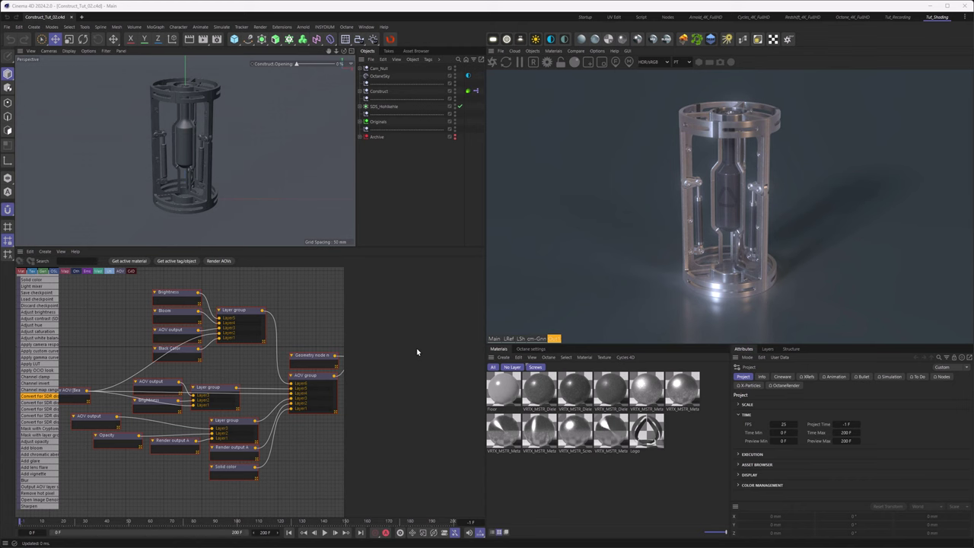
Delete the old brightness, bloom and black-colour nodes and connect Render AOV Beauty to the AOV group input.
left_click_drag(142, 279, 232, 401)
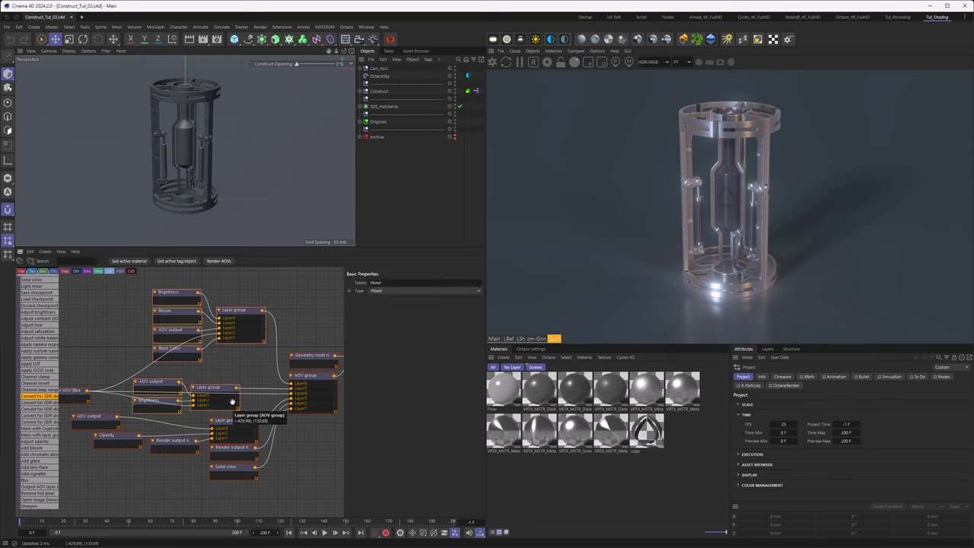
key("Delete")
left_click_drag(232, 401, 292, 390)
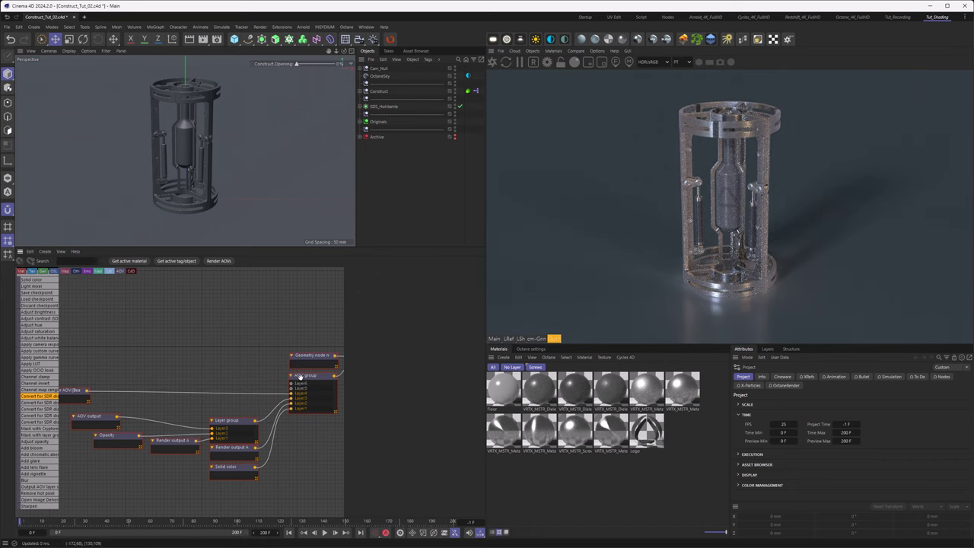
left_click(303, 375)
Remove two unused layers from the AOV group and move the beauty pass node to the top left.
left_click(374, 273)
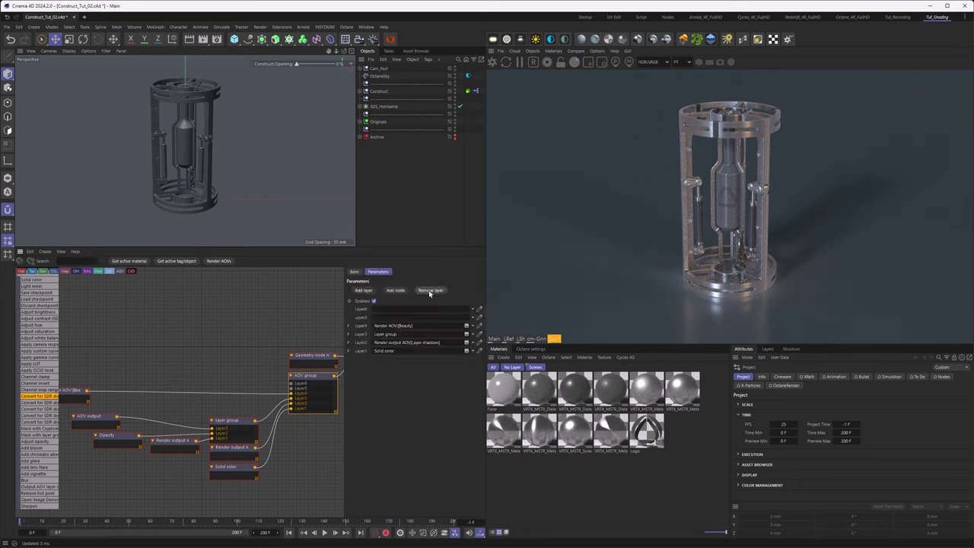
left_click(430, 290)
left_click(430, 290)
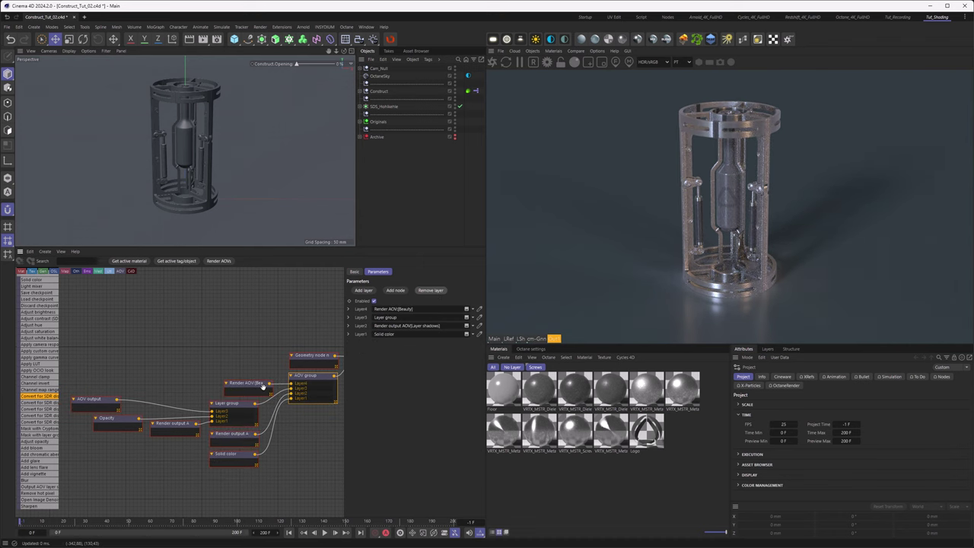
left_click_drag(244, 382, 99, 314)
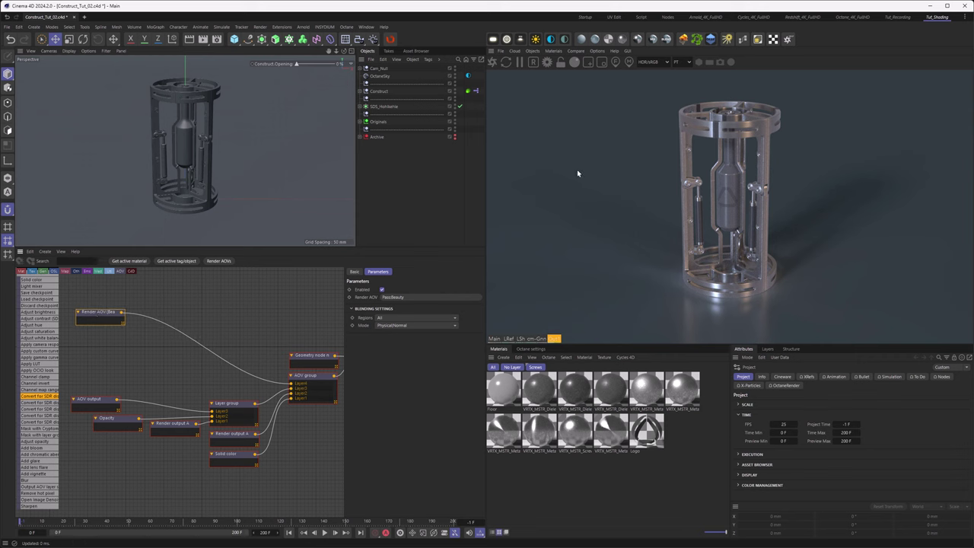
Set the Solid color node's colour to H 304°, S 50%, V 50% in the Color Chooser.
left_click(237, 464)
left_click(394, 299)
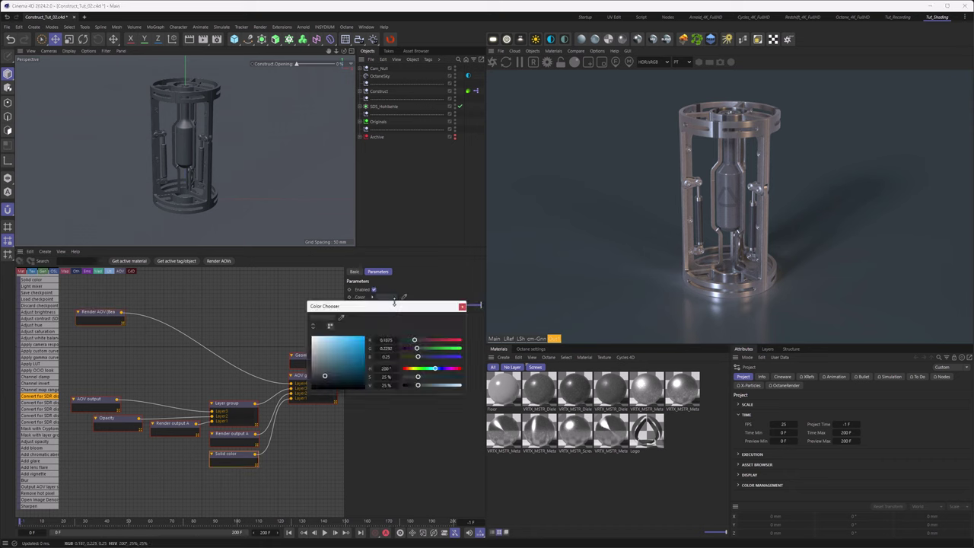
double_click(390, 385)
type("50")
key("Return")
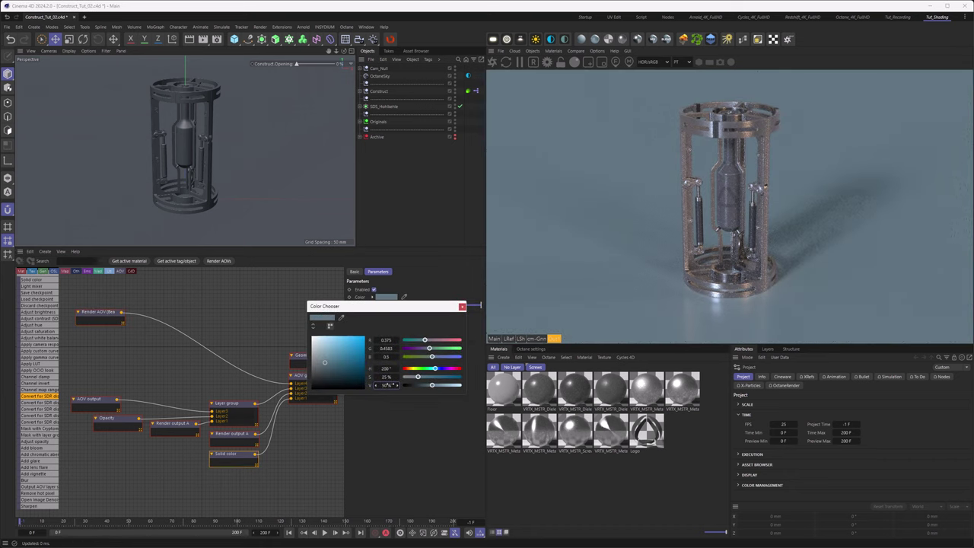
left_click(450, 369)
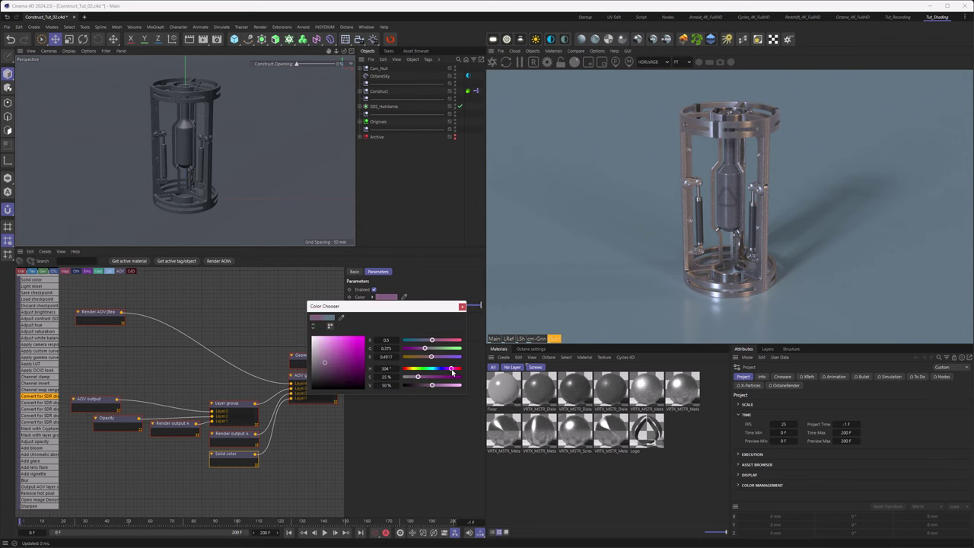
type("50")
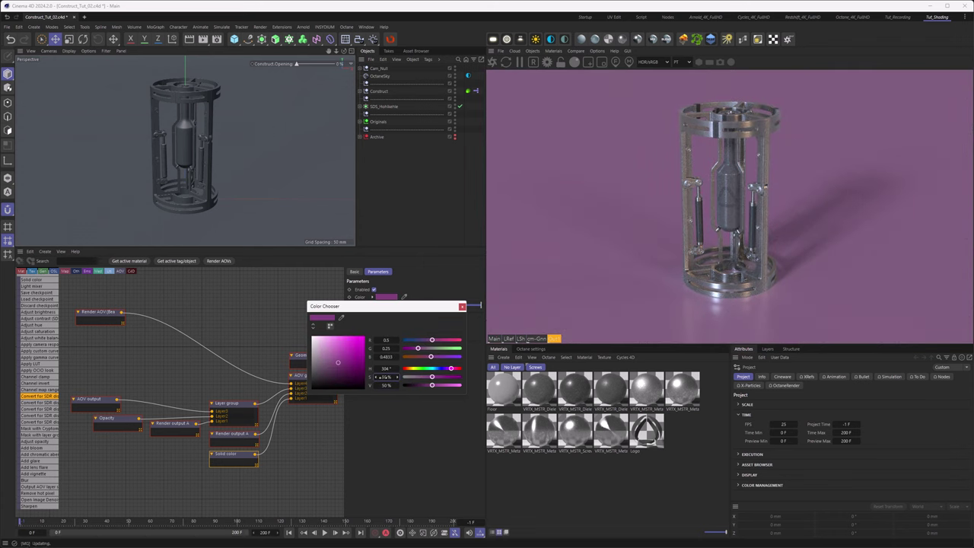
key("Return")
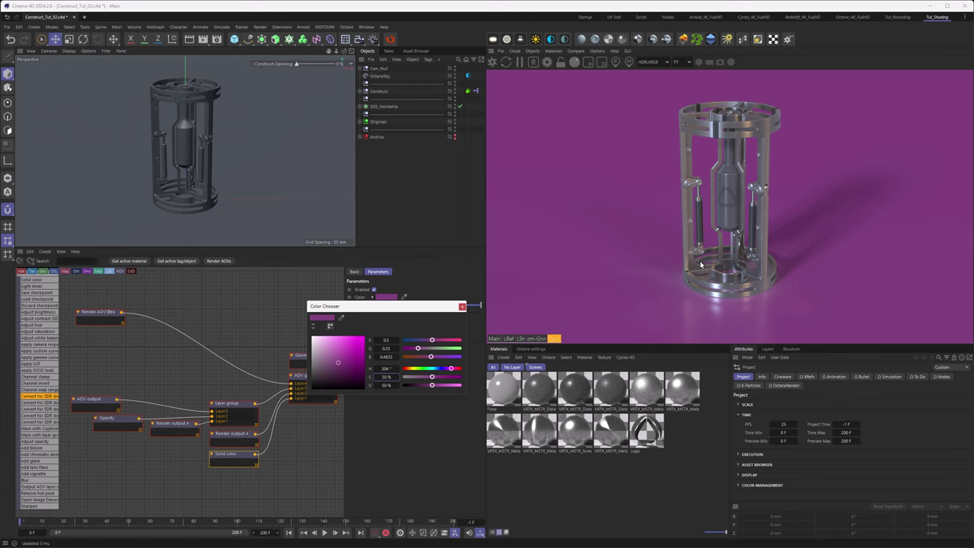
left_click(461, 306)
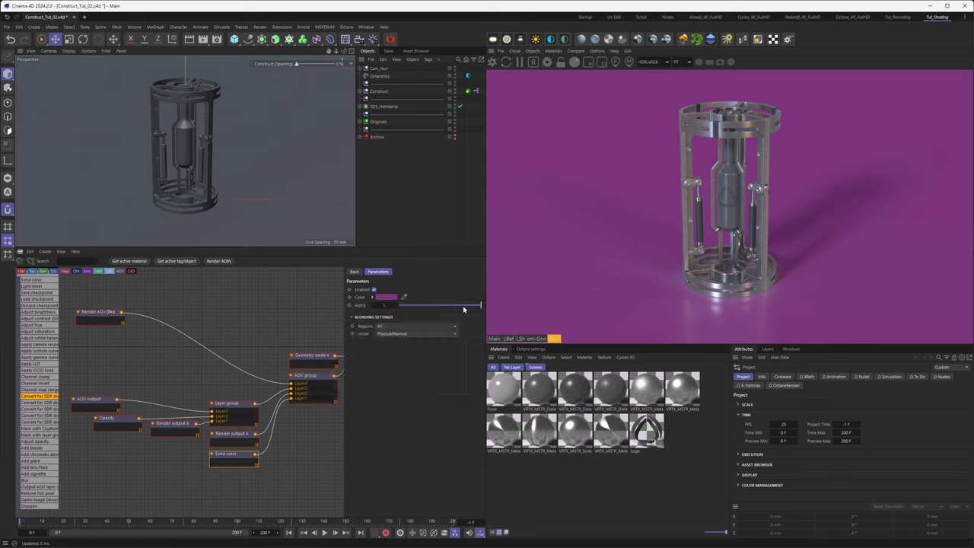
Duplicate the reflection layer group, set its mode to Physical|Normal, and link Render AOV Beauty into it.
left_click_drag(99, 314, 96, 334)
left_click(223, 404)
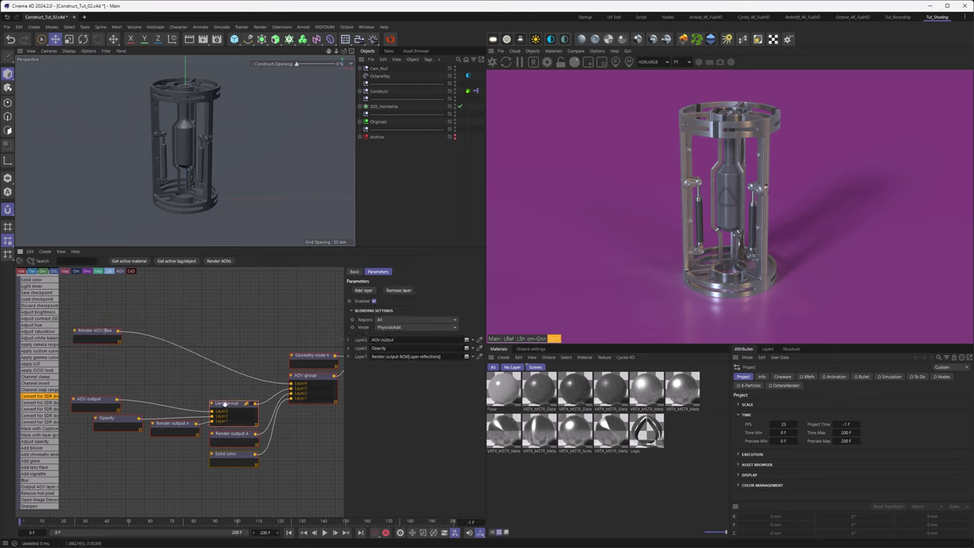
left_click_drag(223, 404, 238, 332, "ctrl")
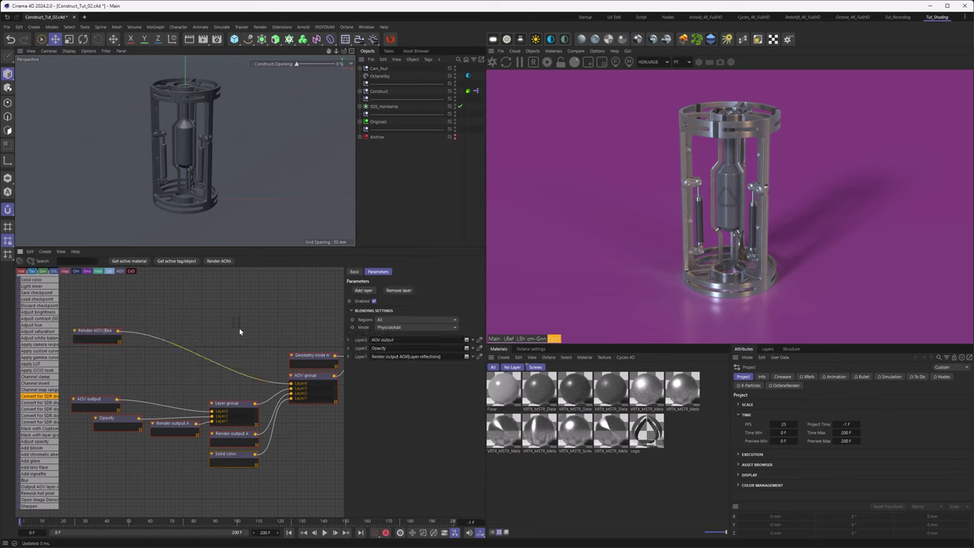
left_click(393, 327)
left_click(393, 337)
left_click_drag(251, 331, 218, 368)
left_click_drag(118, 331, 228, 355)
left_click_drag(100, 332, 113, 367)
Add a Convert for SDR display (ACES) node and an Adjust brightness node beside the new group.
left_click_drag(48, 399, 135, 329)
left_click(355, 271)
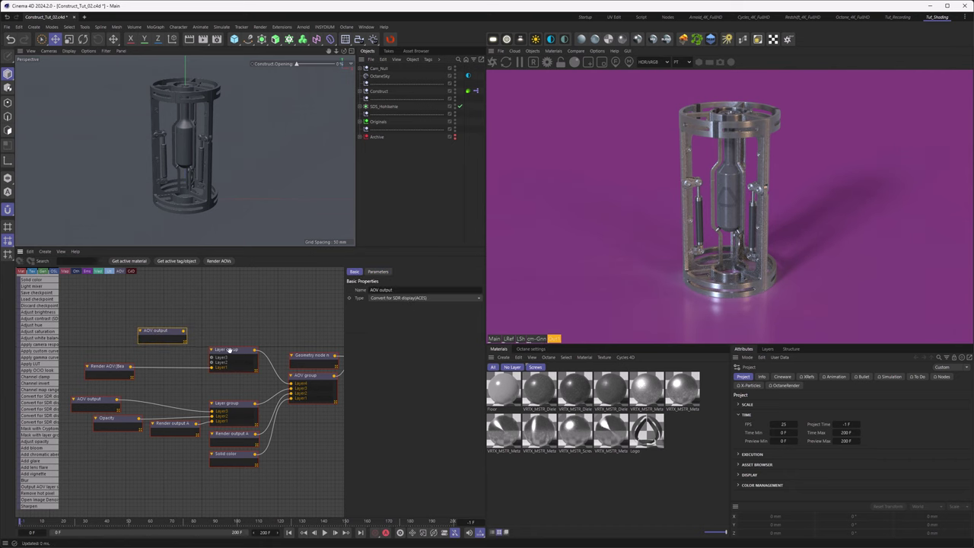
left_click_drag(180, 332, 212, 357)
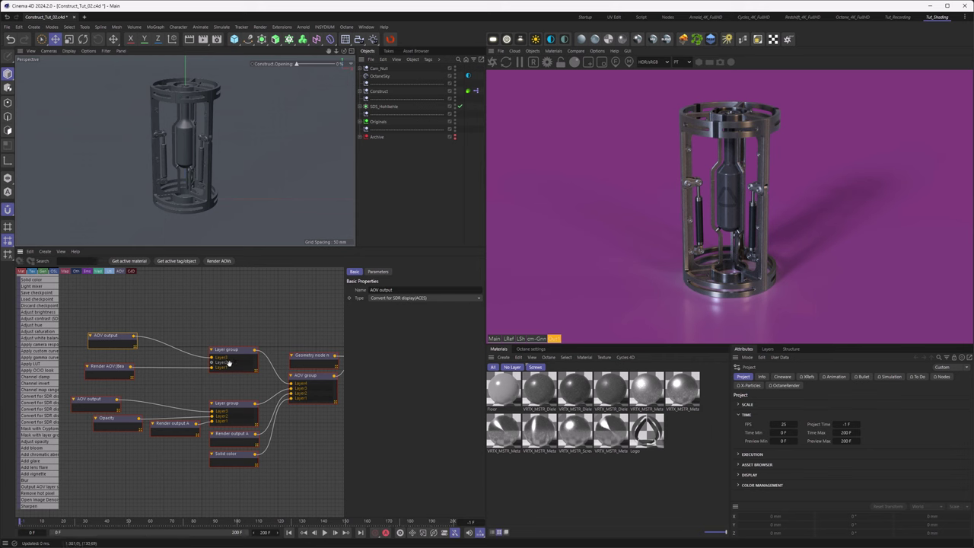
left_click_drag(116, 335, 113, 325)
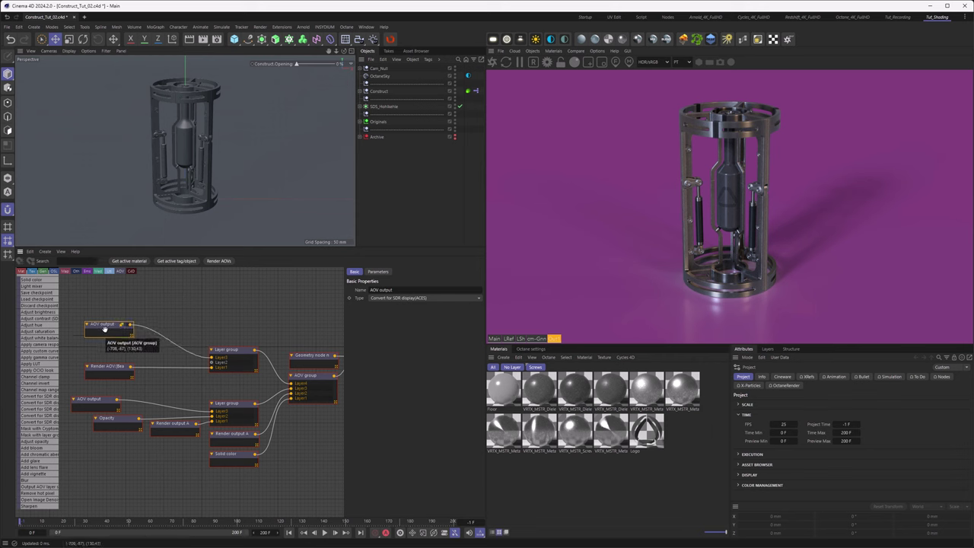
left_click_drag(38, 312, 212, 358)
Set the Adjust brightness node's Luminance to 2, then lower it to 1.5.
left_click(377, 271)
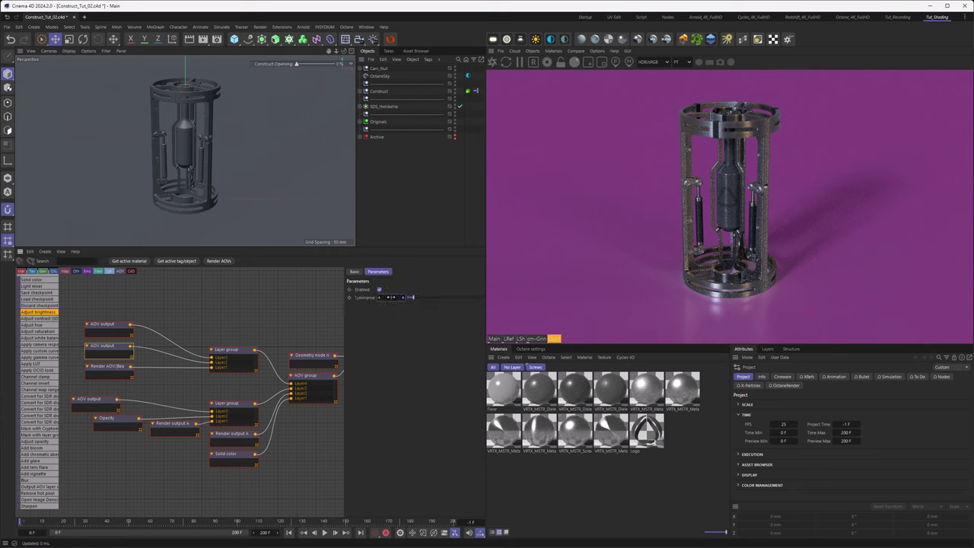
type("2")
key("Return")
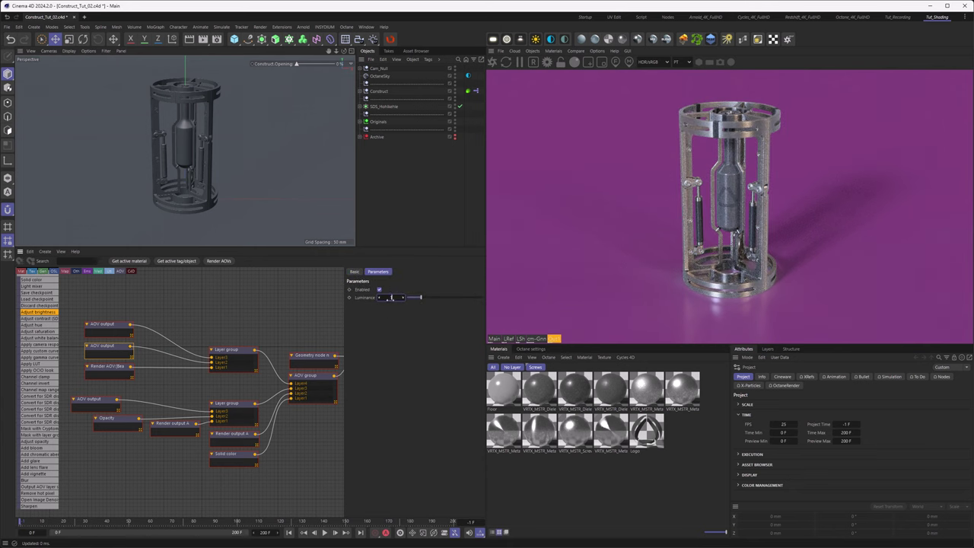
type("1.5")
key("Return")
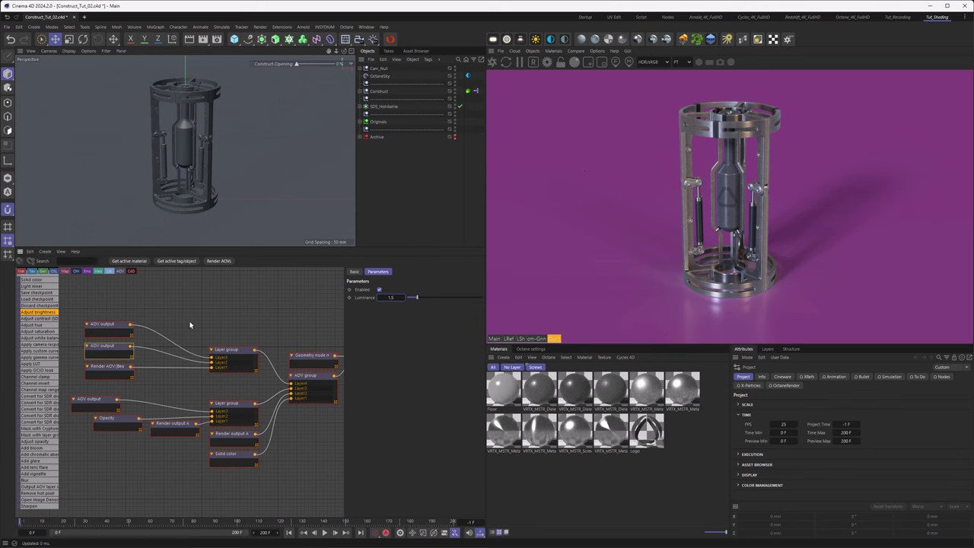
left_click(226, 350)
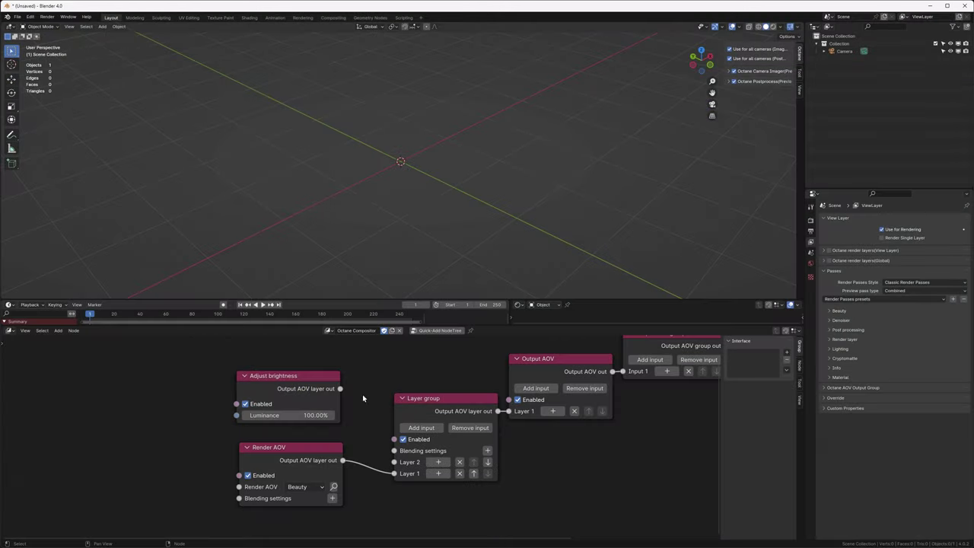
Link Adjust brightness toward Layer 2, try reordering the layers, then remove that layer.
left_click_drag(340, 388, 395, 463)
left_click(473, 473)
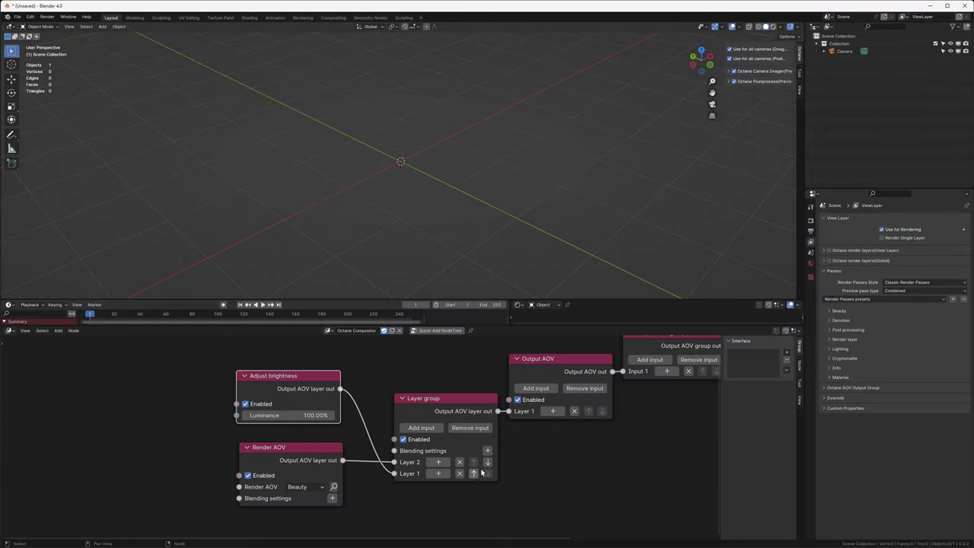
left_click(487, 462)
left_click(474, 473)
left_click(459, 473)
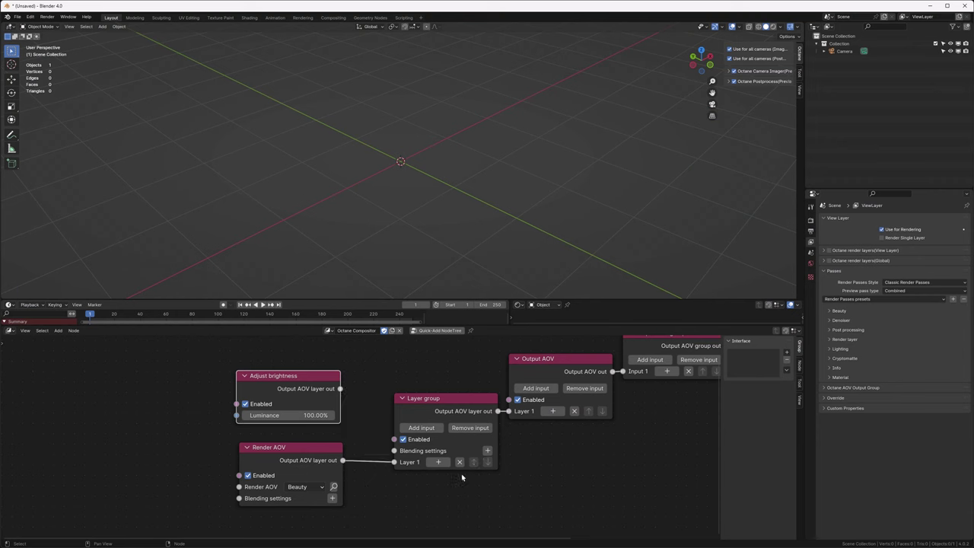
Add layer inputs, link Adjust brightness into Layer 2, and place it below the Render AOV.
double_click(421, 428)
left_click_drag(340, 389, 394, 473)
left_click(474, 473)
left_click(487, 462)
left_click(488, 473)
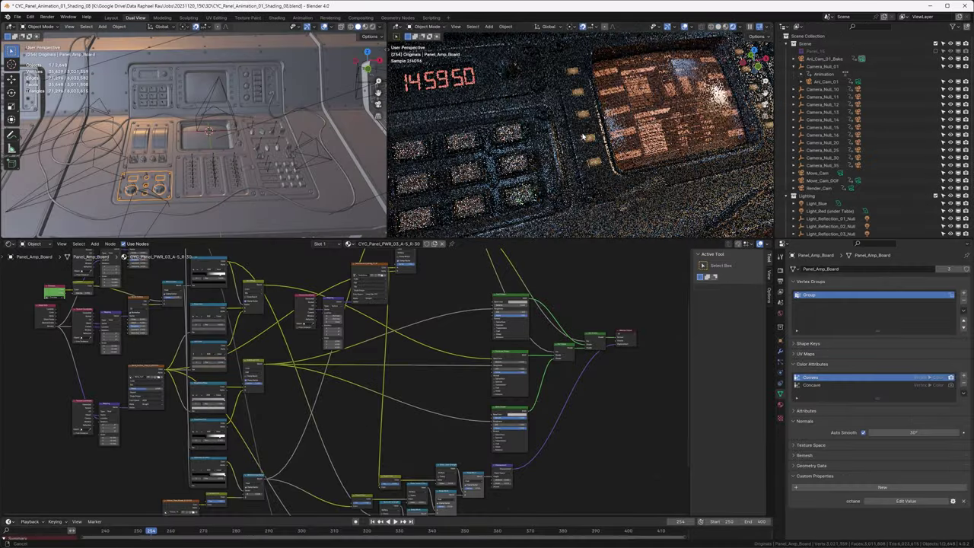
Zoom out in the rendered viewport of the CYC_Panel_Animation control panel scene.
scroll(549, 131, "down", 8)
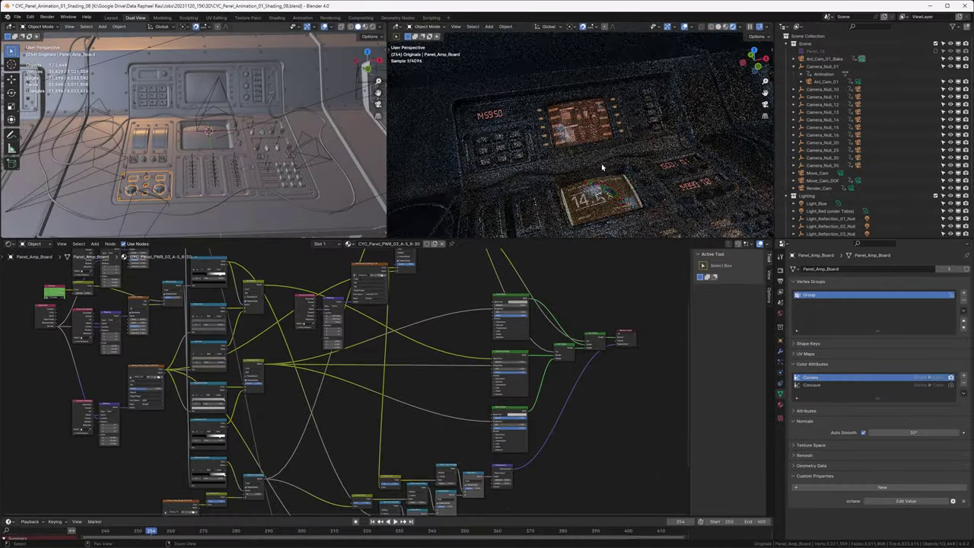